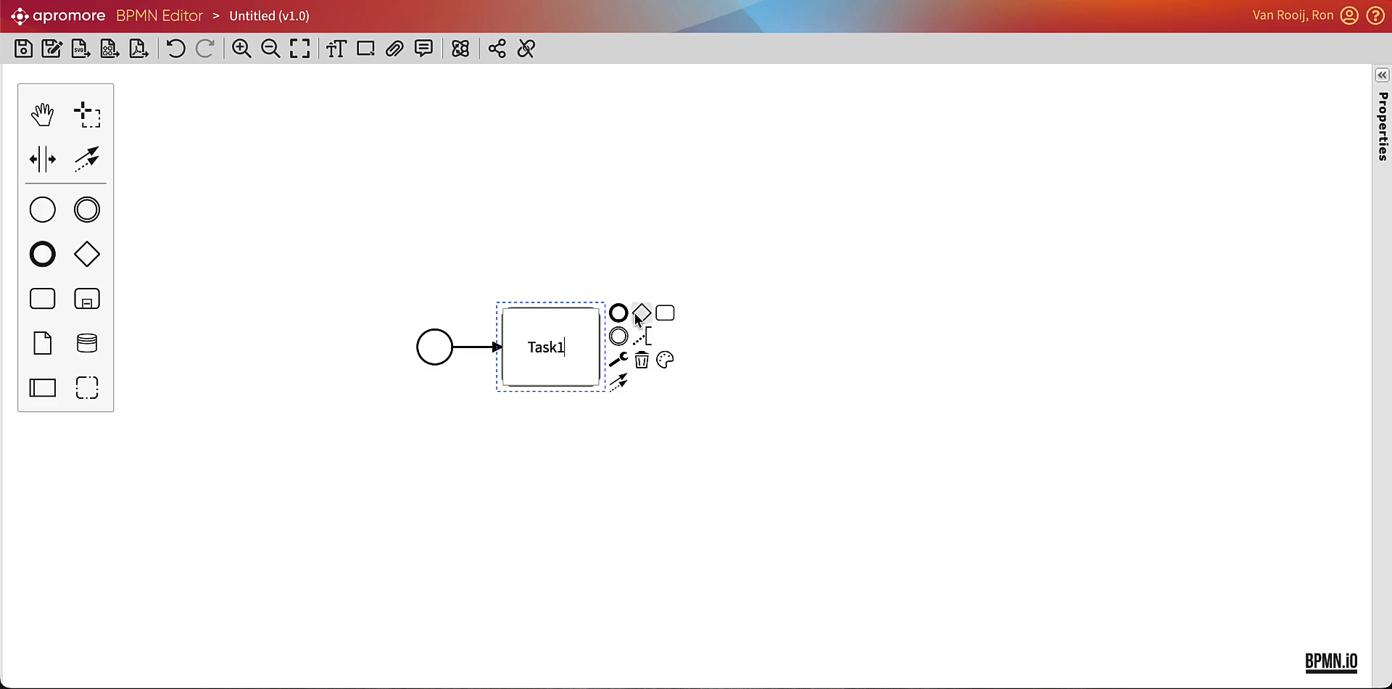
# Append an exclusive gateway, a task and an end event after Task1, with a bypass flow from the gateway to the end event.
pyautogui.click(642, 312)
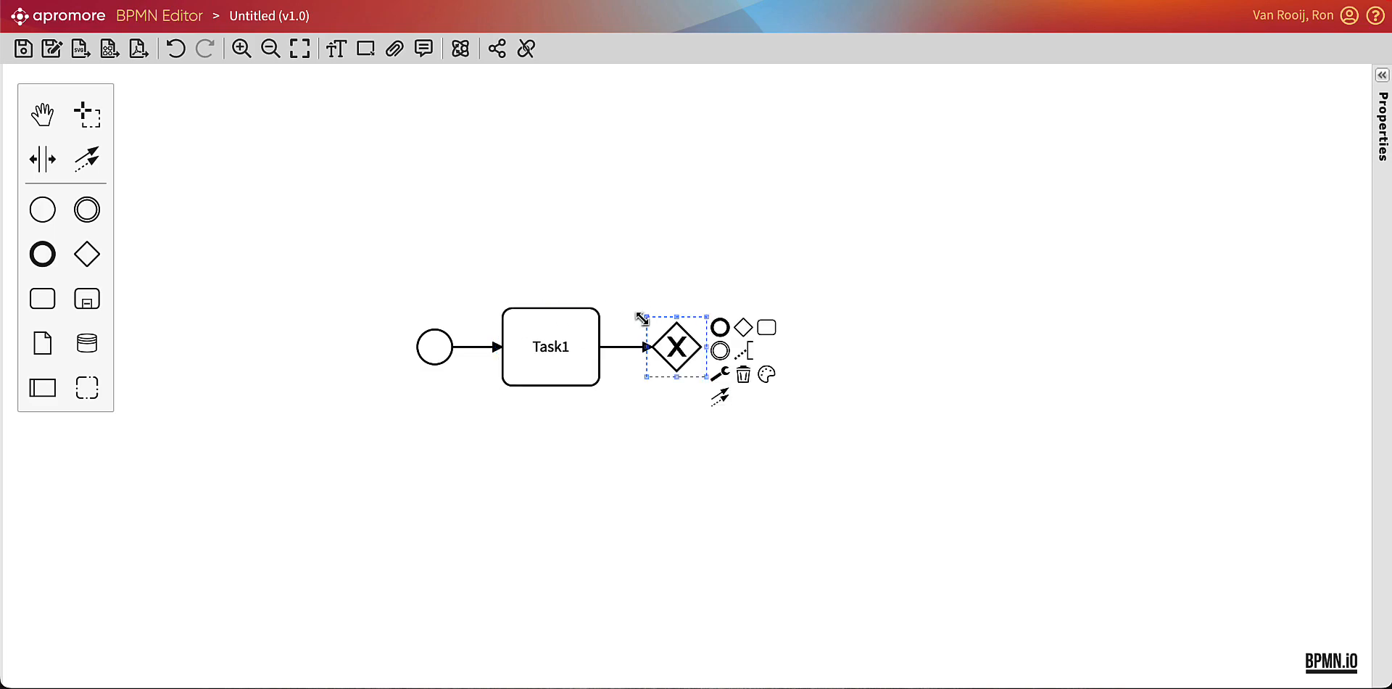
pyautogui.click(767, 327)
pyautogui.click(871, 317)
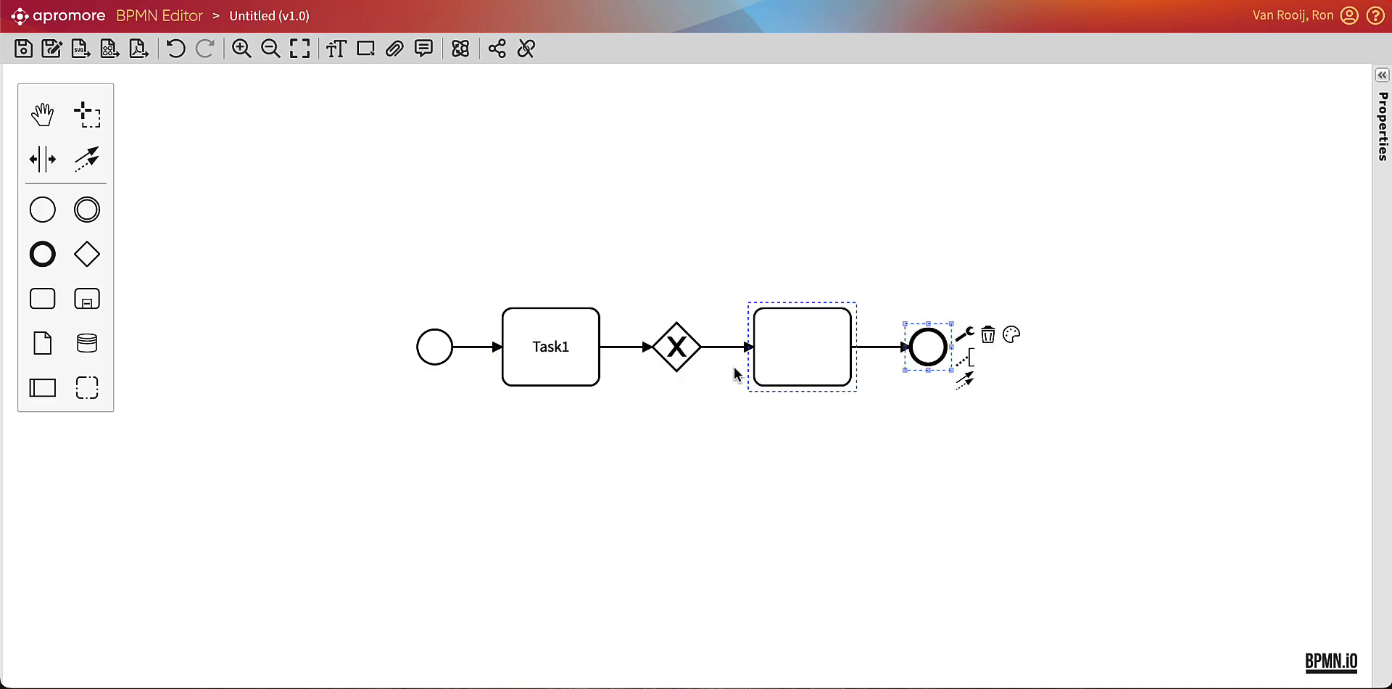
pyautogui.click(680, 355)
pyautogui.moveTo(718, 403); pyautogui.dragTo(864, 442)
# Name the empty task between the gateway and the end event Task2.
pyautogui.click(803, 359)
pyautogui.doubleClick(803, 358)
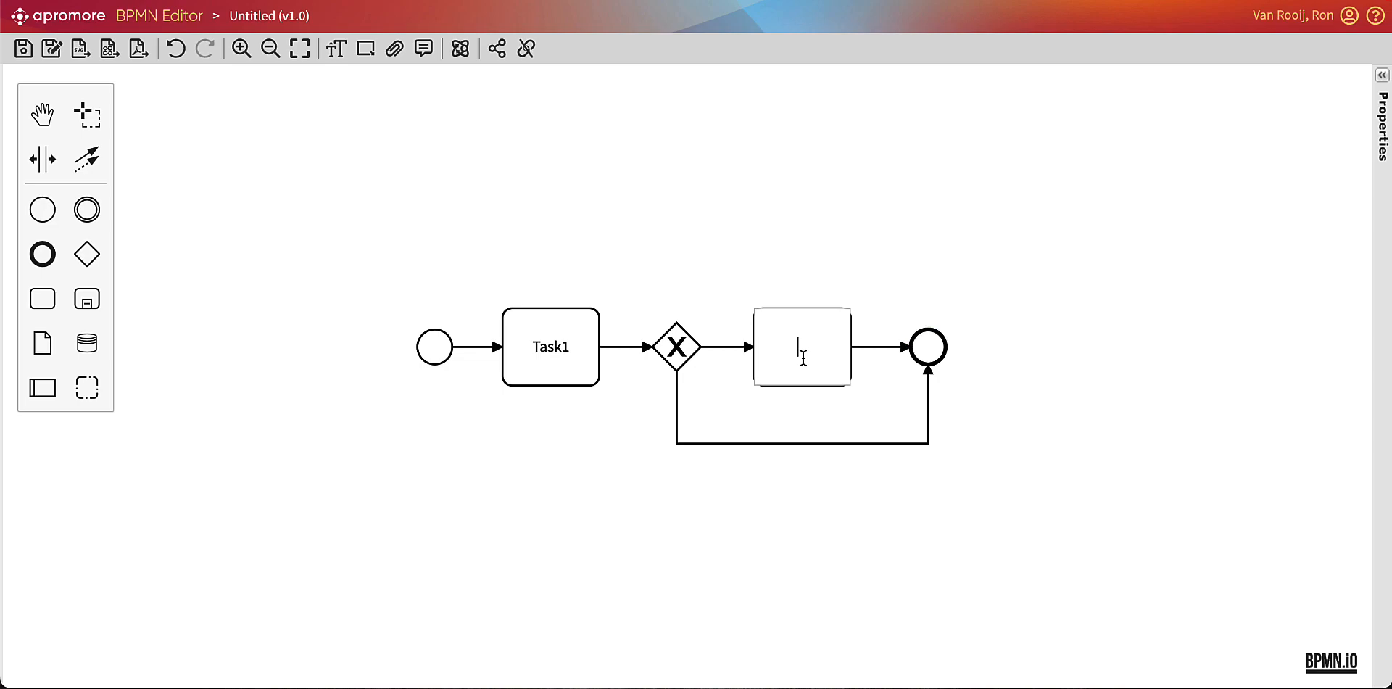
pyautogui.write('Task2')
pyautogui.click(990, 393)
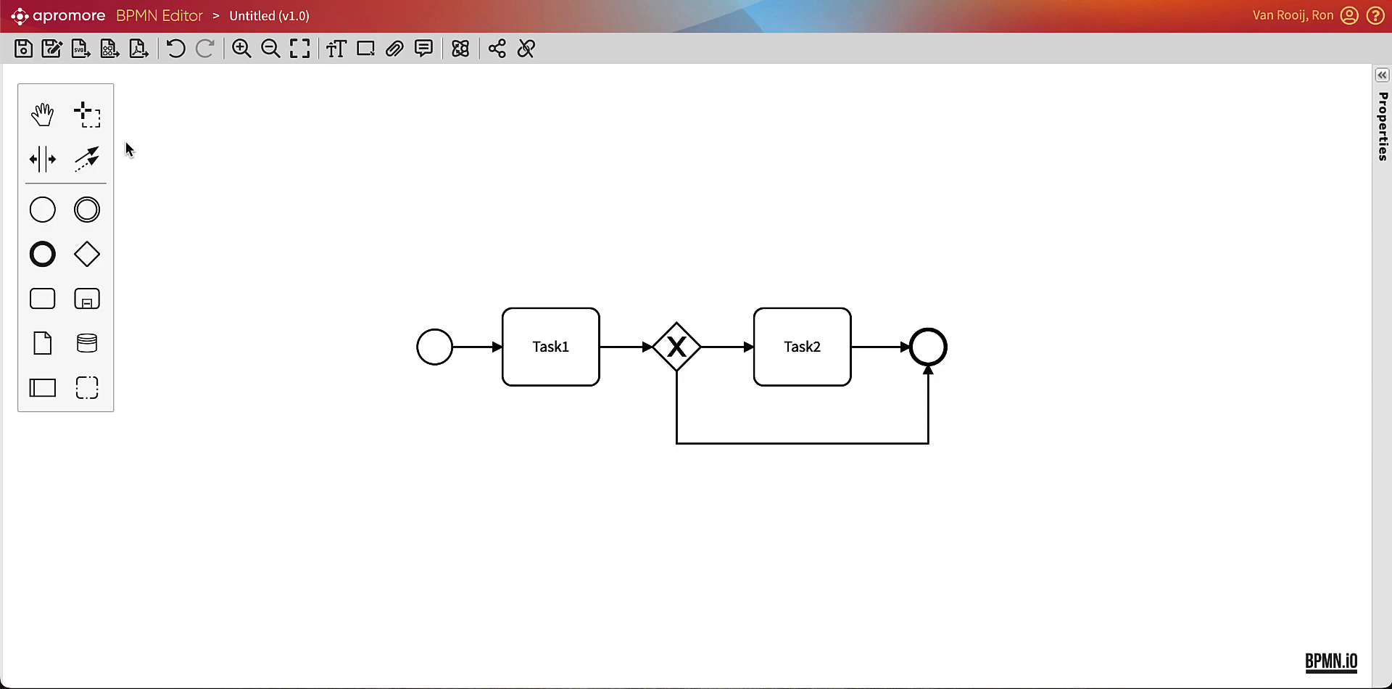
# Make space between Task1 and the gateway and insert a new task into the flow there.
pyautogui.click(43, 159)
pyautogui.moveTo(621, 250); pyautogui.dragTo(802, 245)
pyautogui.press('Escape')
pyautogui.moveTo(42, 299); pyautogui.dragTo(712, 344)
pyautogui.click(699, 232)
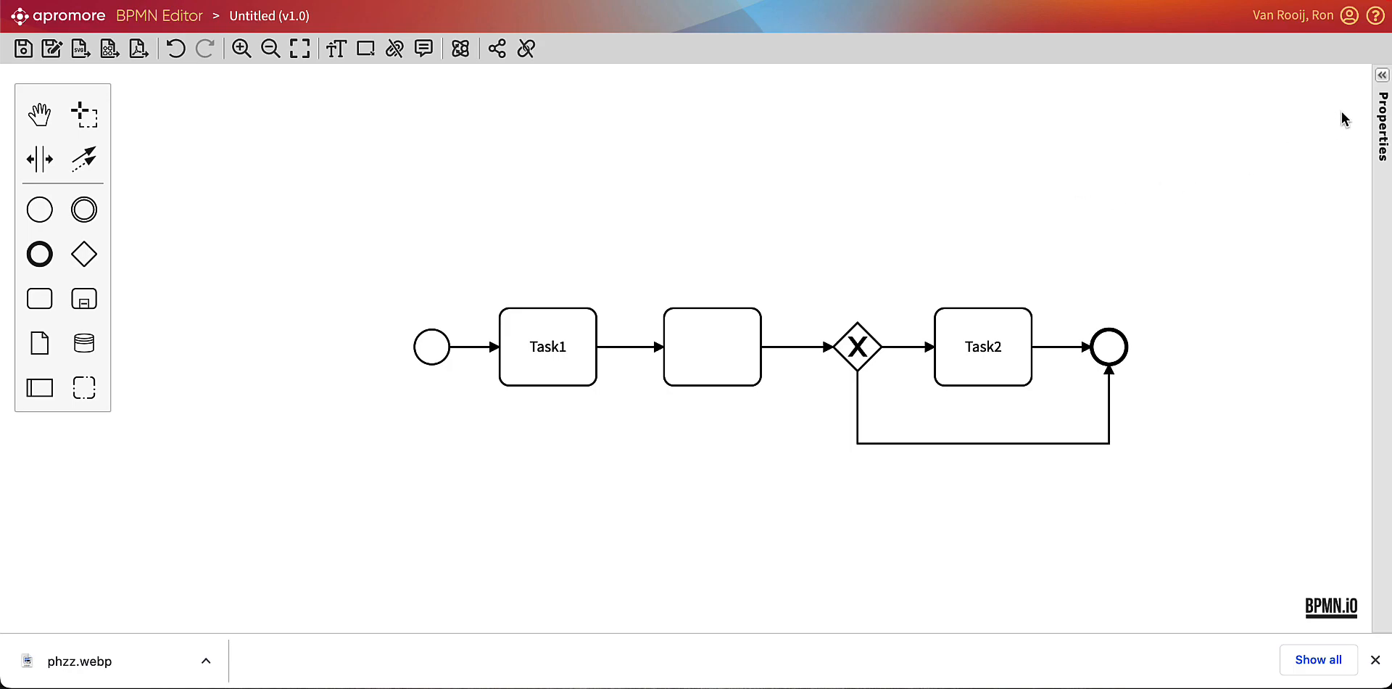
# Upload MobileApp.webp as the image attachment of Task1.
pyautogui.click(1383, 75)
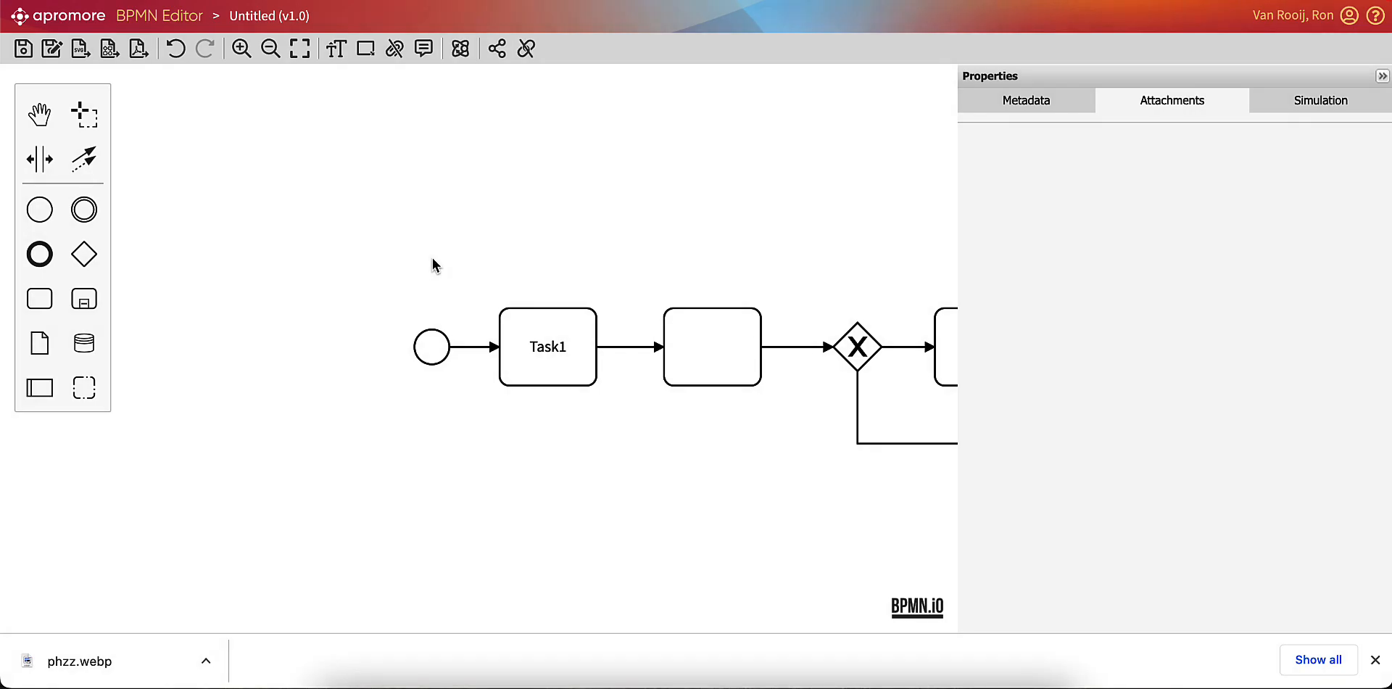
pyautogui.click(524, 349)
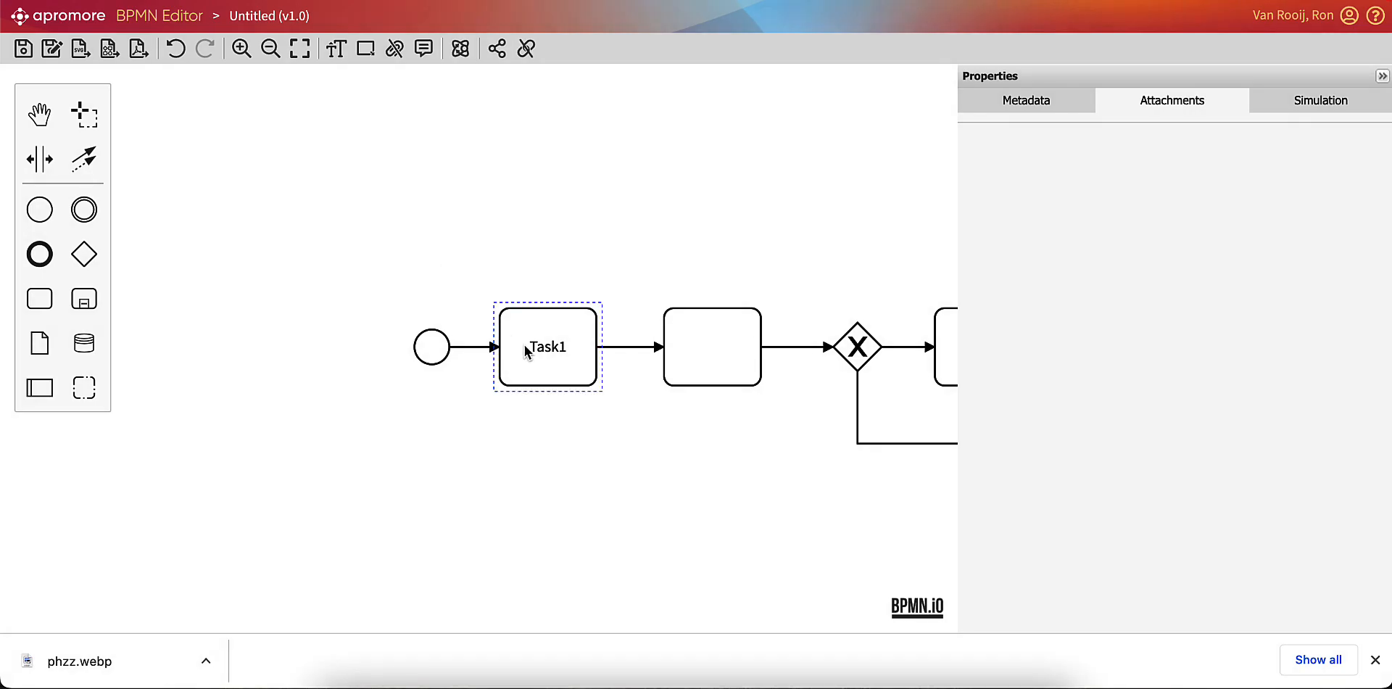
pyautogui.click(526, 351)
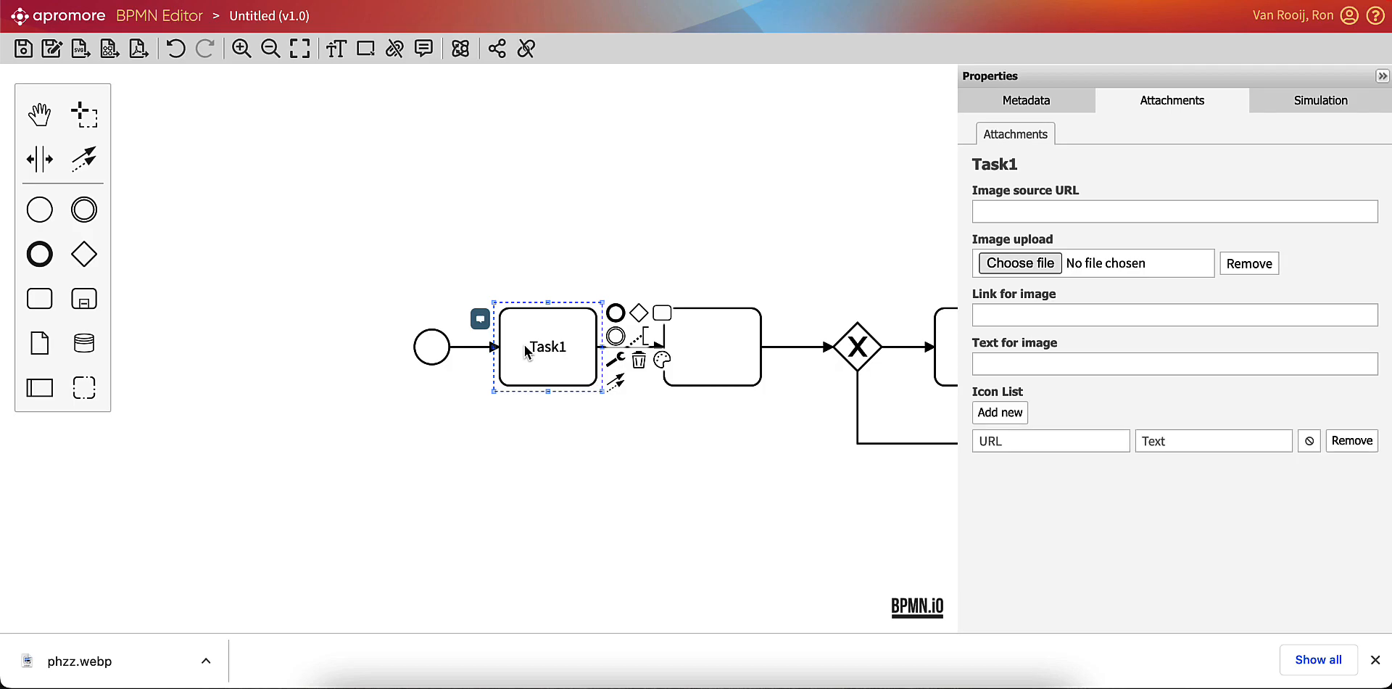
pyautogui.click(1019, 265)
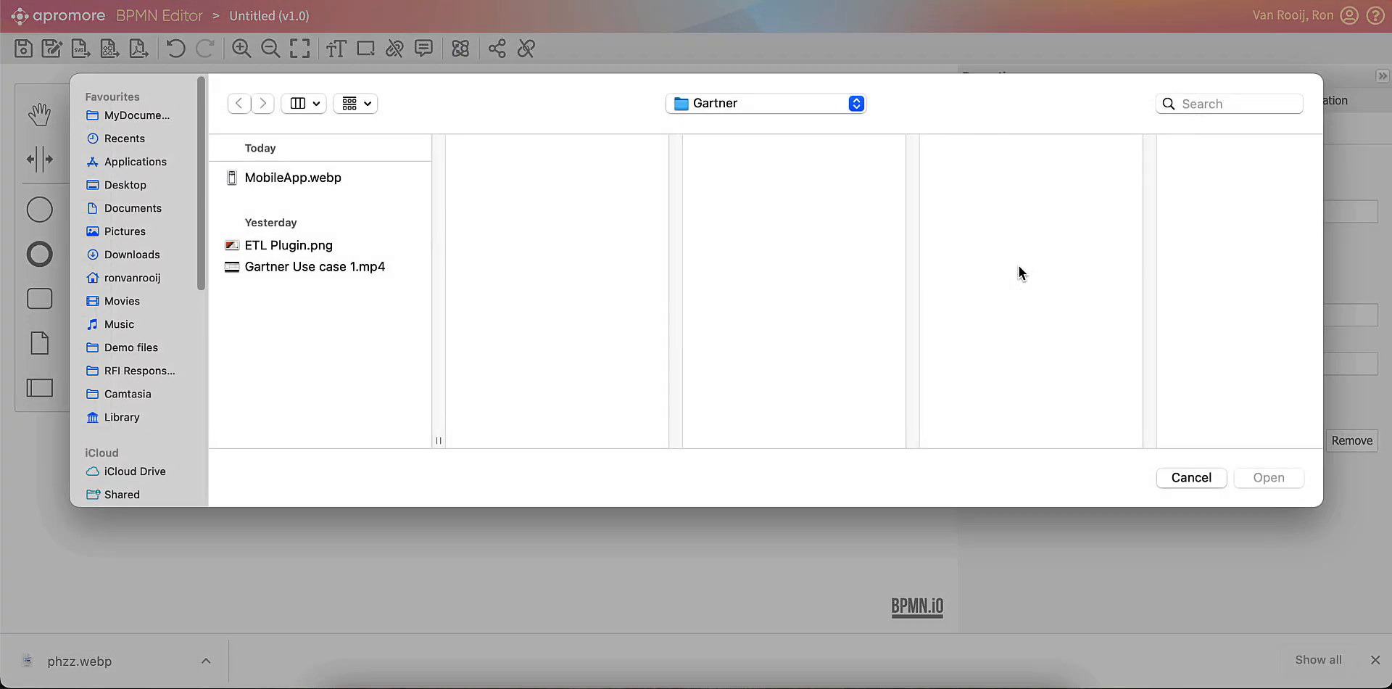
pyautogui.doubleClick(254, 178)
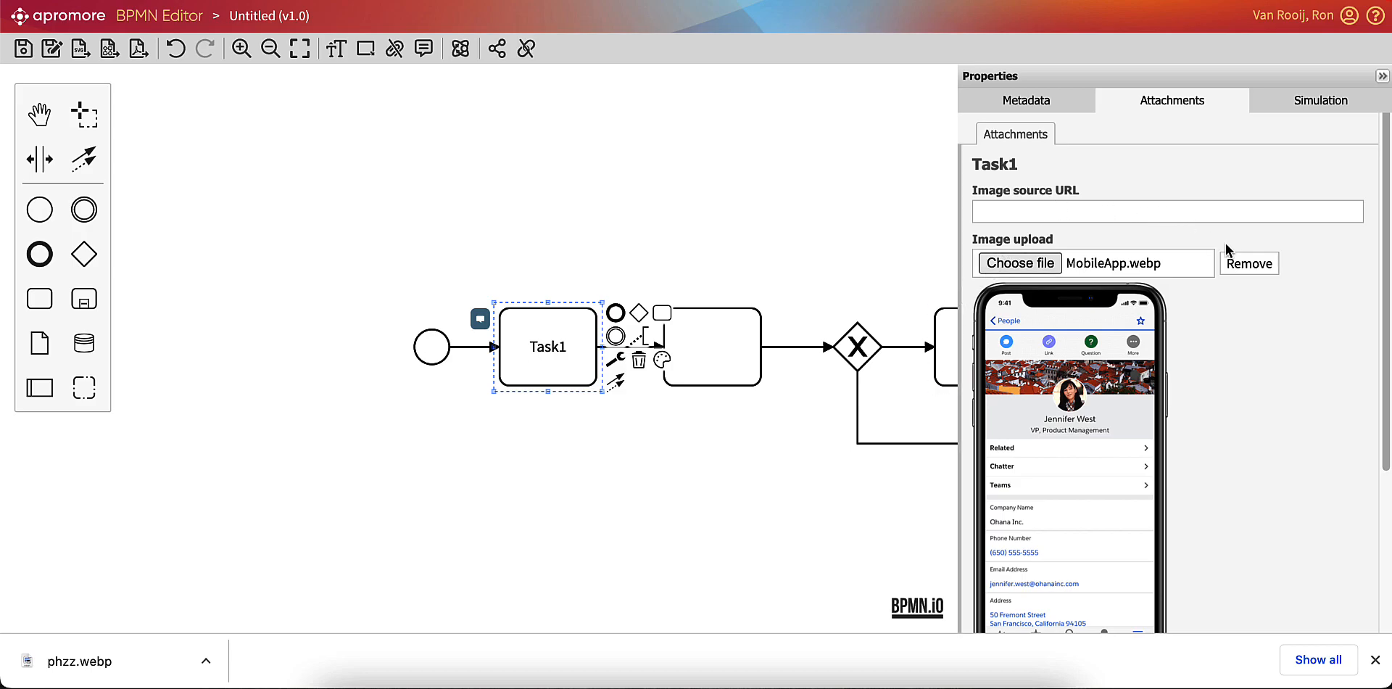
pyautogui.scroll(-3, 1256, 312)
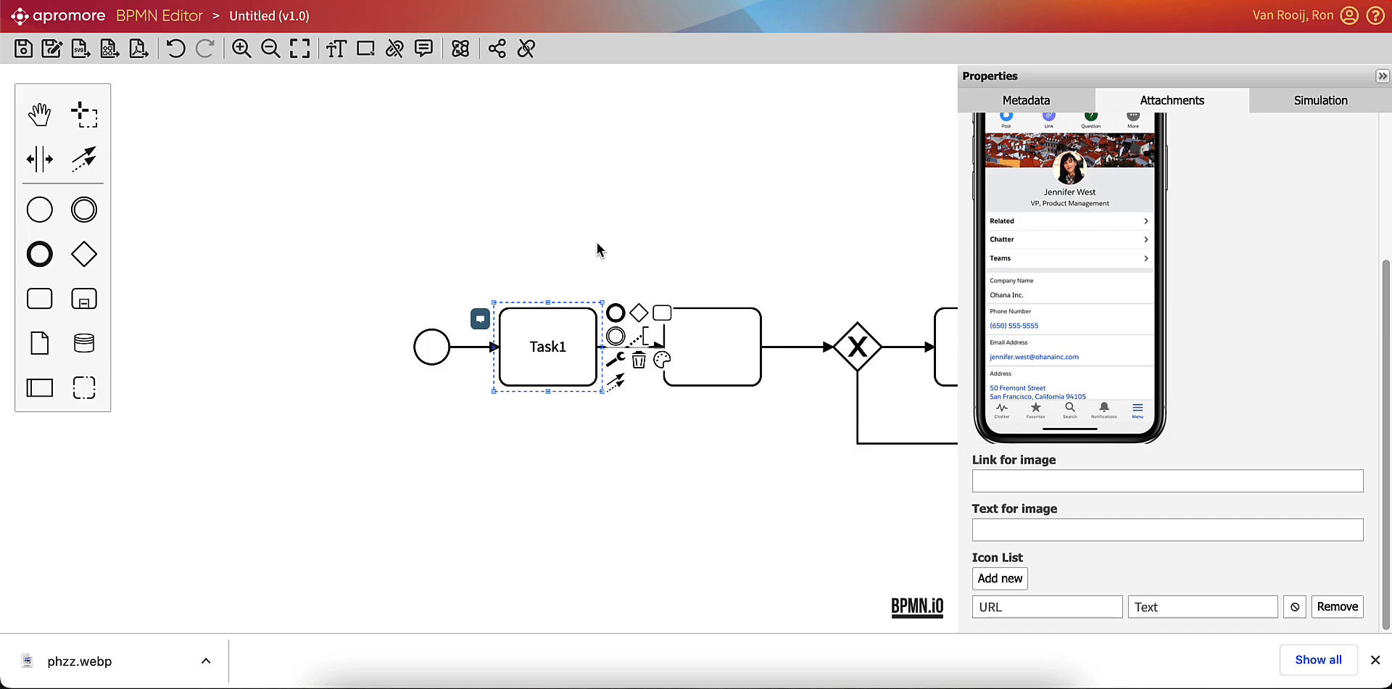
# Show the attachments on the diagram and collapse the properties.
pyautogui.click(394, 50)
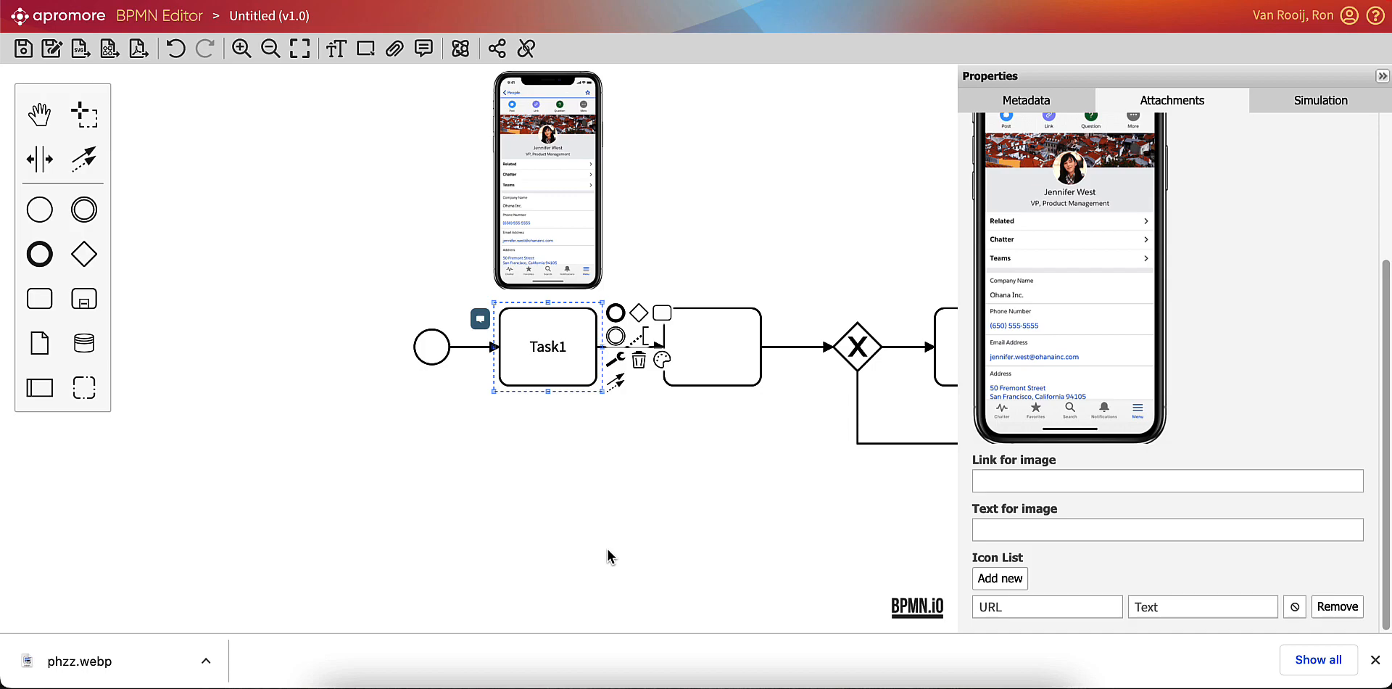
pyautogui.click(1385, 77)
pyautogui.click(916, 164)
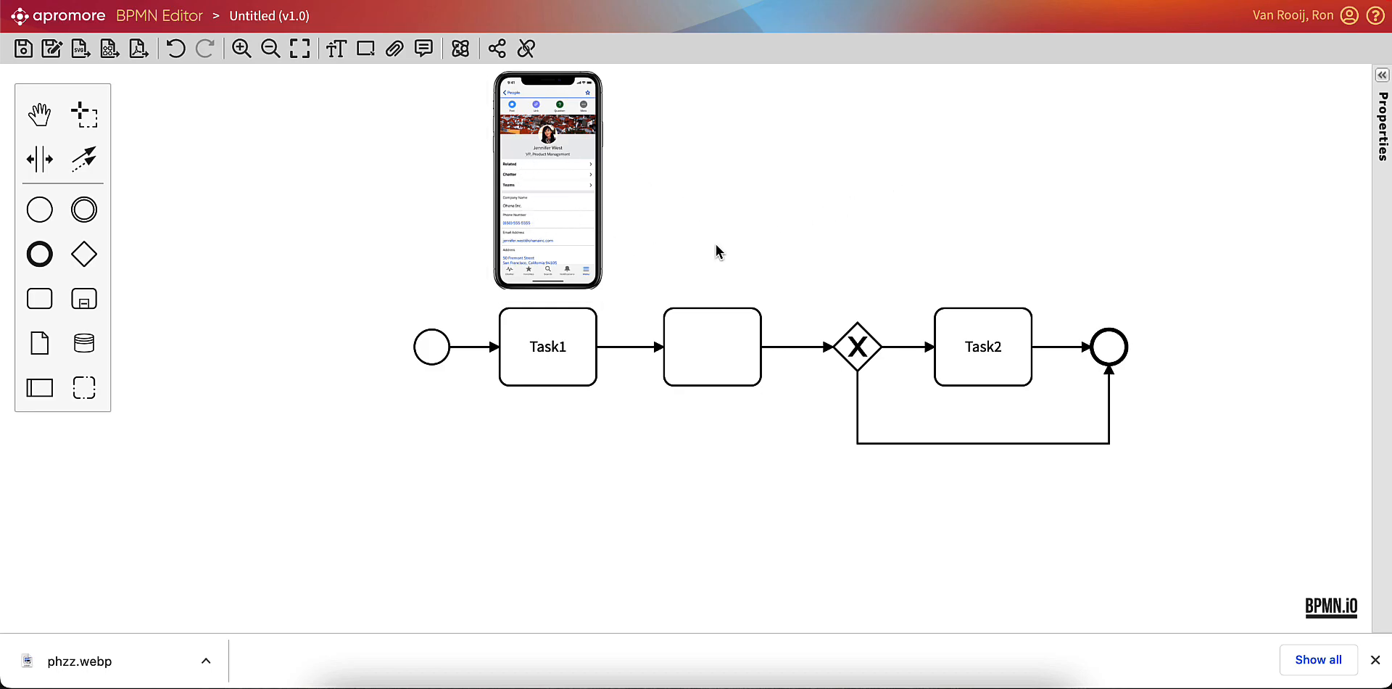
# Move Task1 above the unnamed task, and return it to the flow line beside the start event.
pyautogui.click(578, 357)
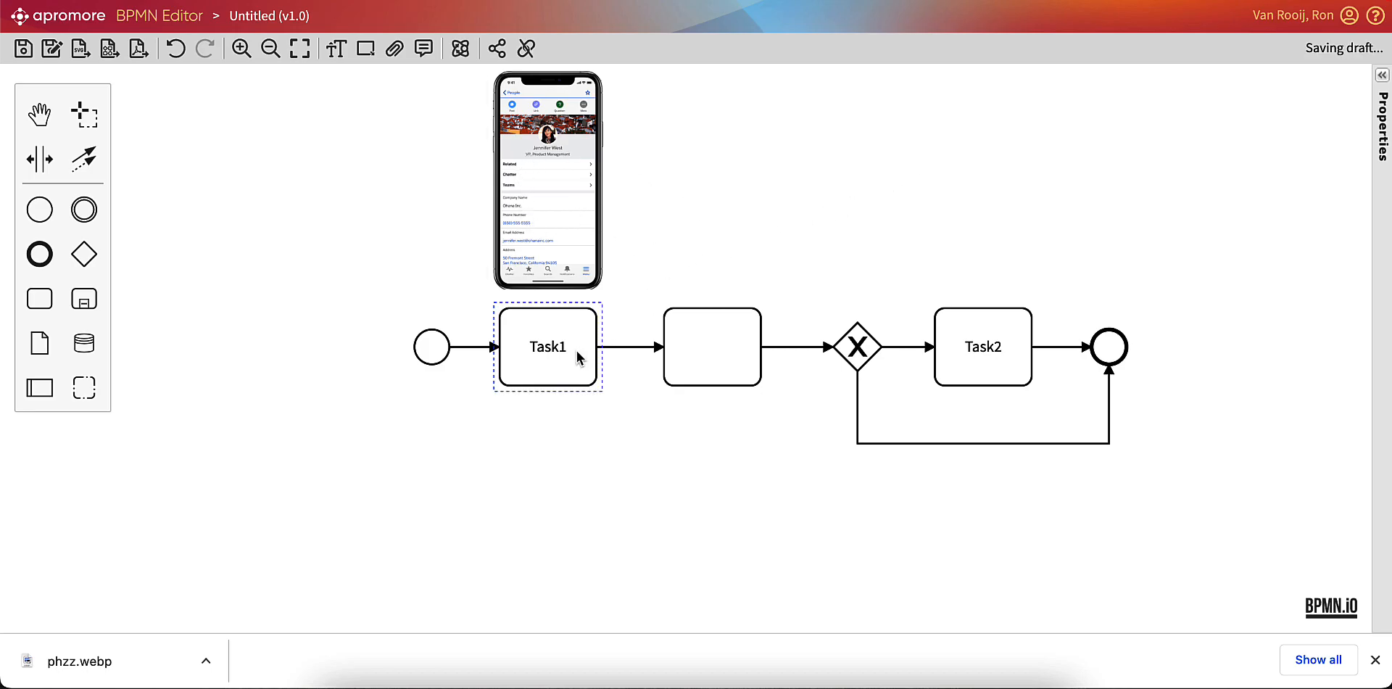
pyautogui.moveTo(578, 358); pyautogui.dragTo(736, 231)
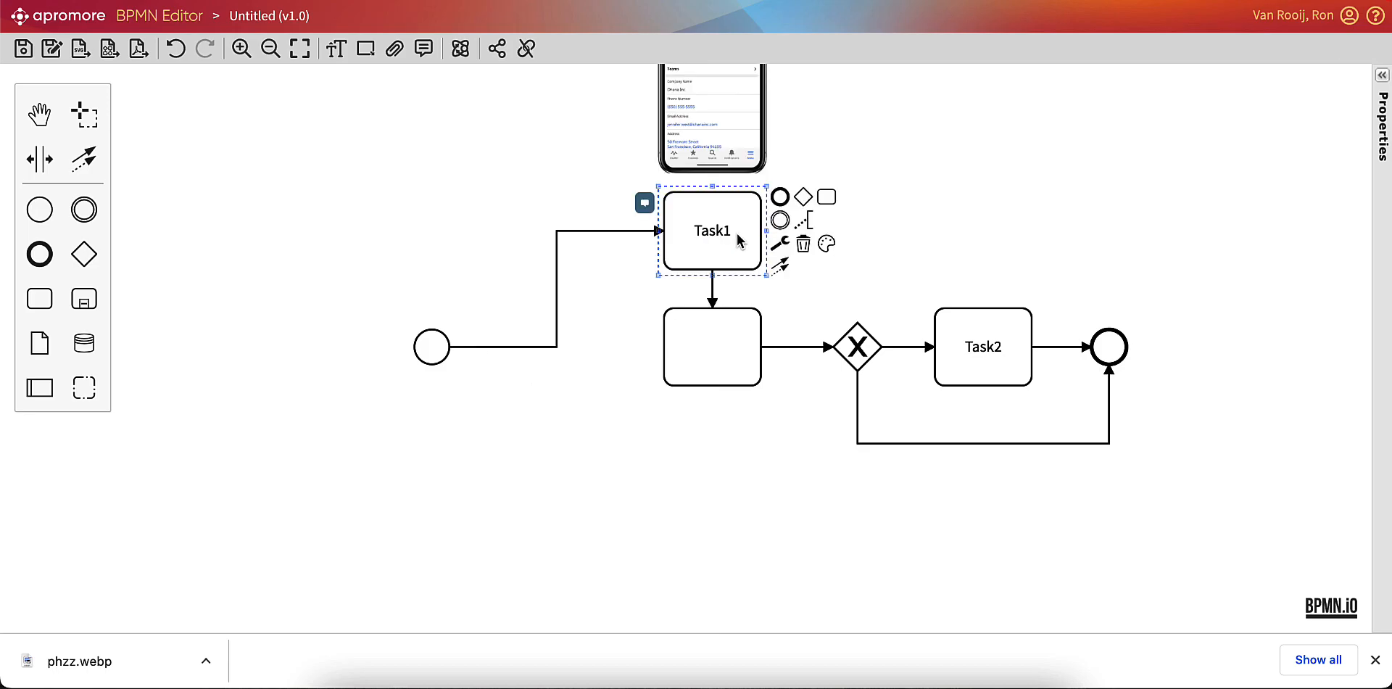
pyautogui.scroll(5, 817, 233)
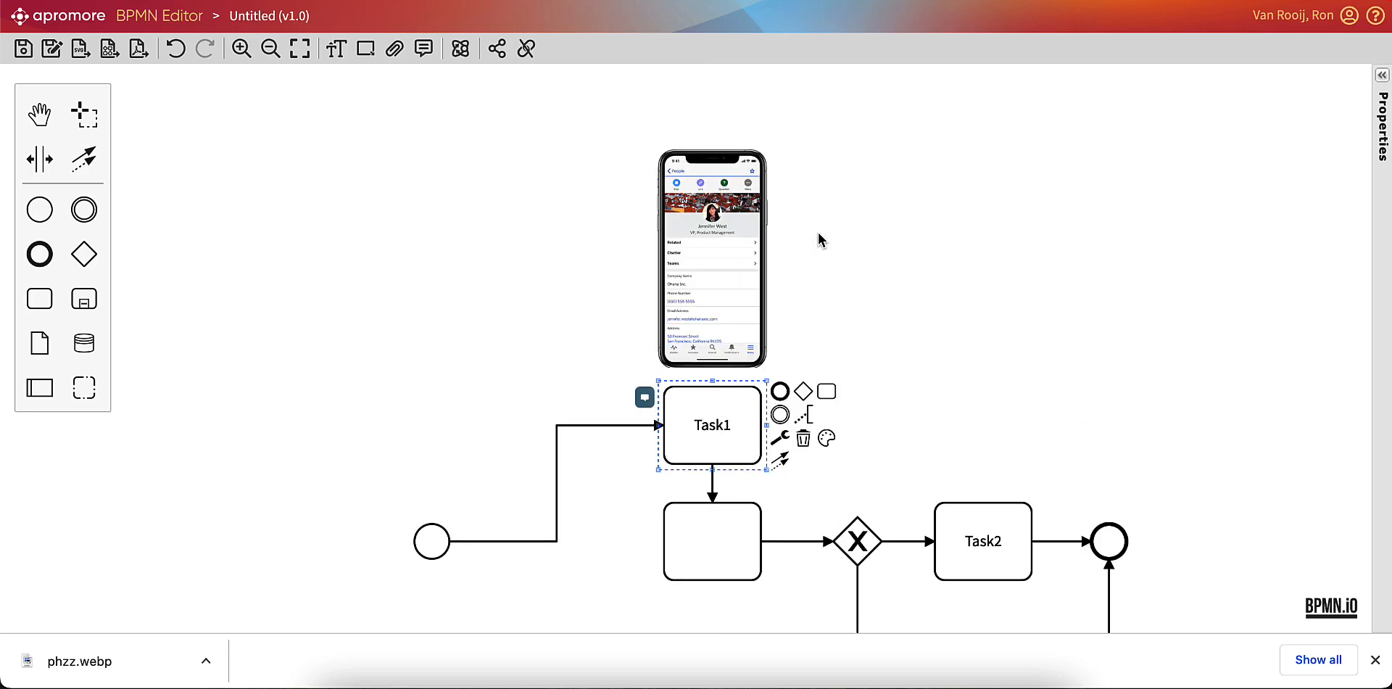
pyautogui.scroll(-5, 816, 232)
pyautogui.scroll(-2, 820, 239)
pyautogui.moveTo(735, 192); pyautogui.dragTo(586, 308)
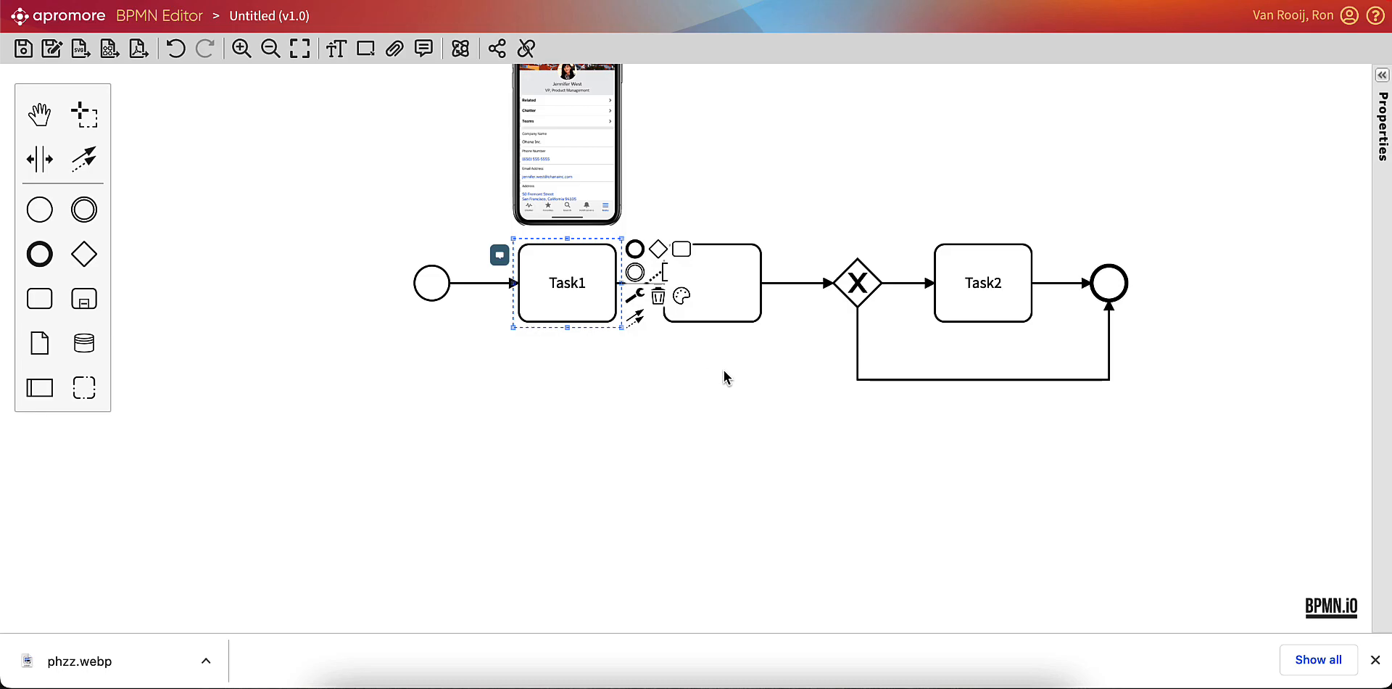
# Name the empty task between Task1 and the gateway Task 1a.
pyautogui.click(731, 318)
pyautogui.doubleClick(729, 315)
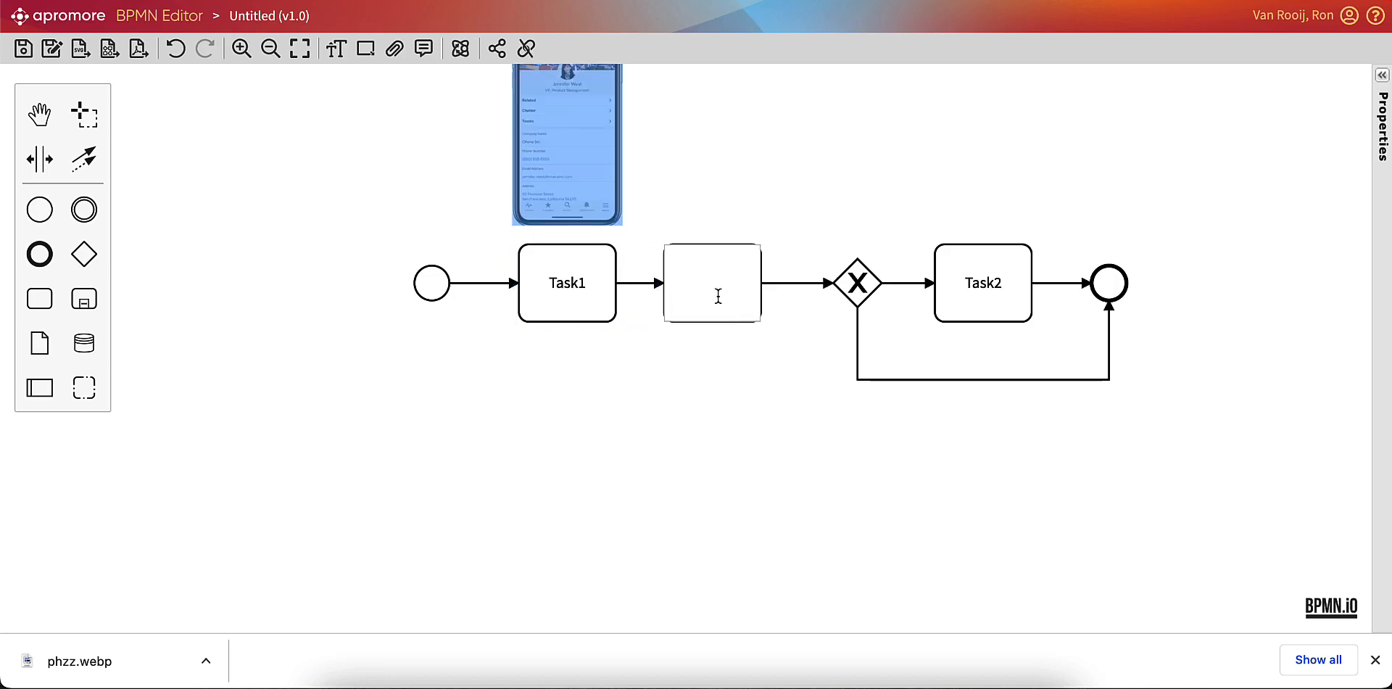
pyautogui.write('Task 1a')
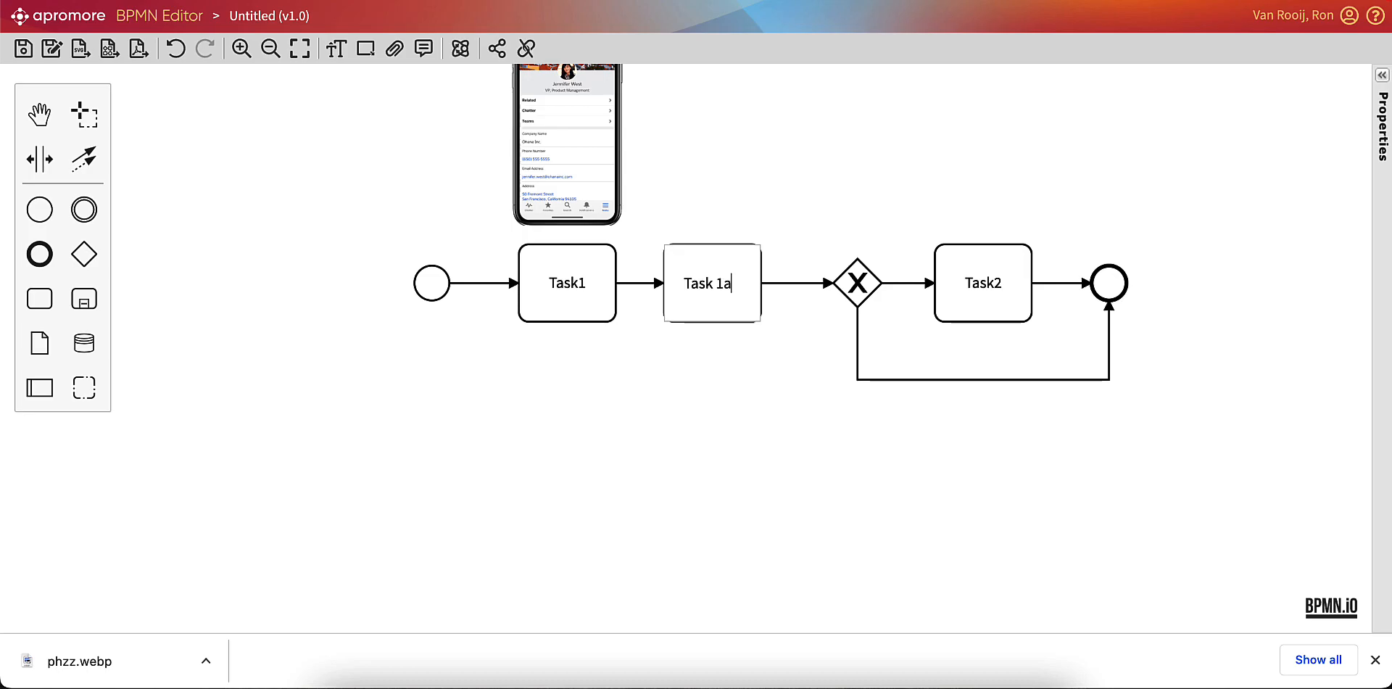
pyautogui.click(690, 373)
# Assign the flame icon to Task 1a in its attachment properties.
pyautogui.click(707, 312)
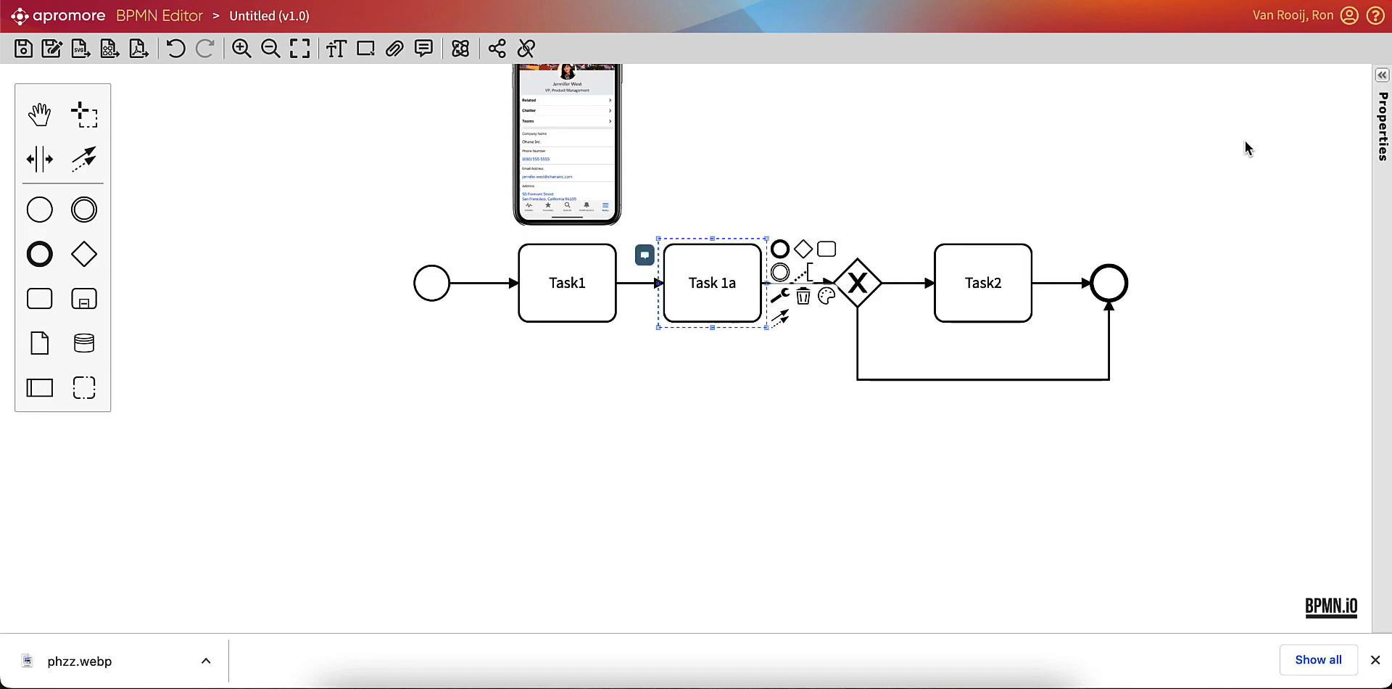
pyautogui.click(1381, 76)
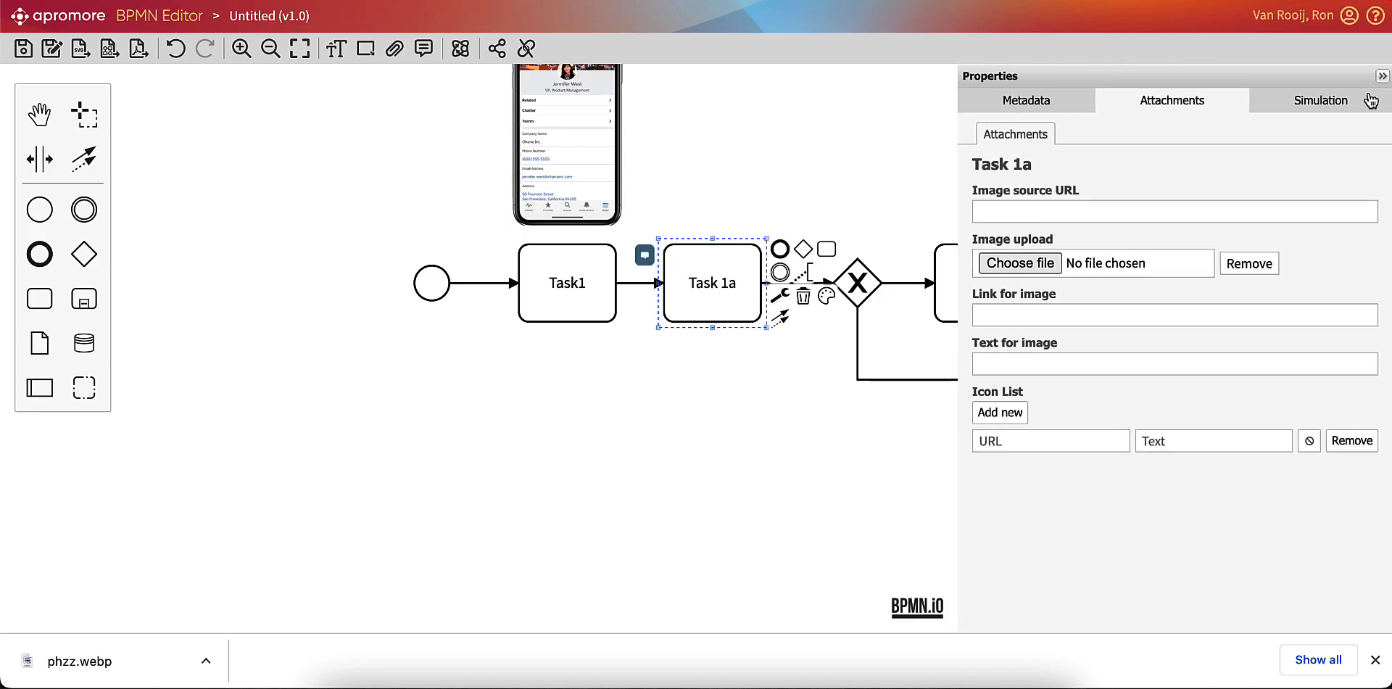
pyautogui.click(1309, 442)
pyautogui.click(983, 470)
pyautogui.click(1061, 441)
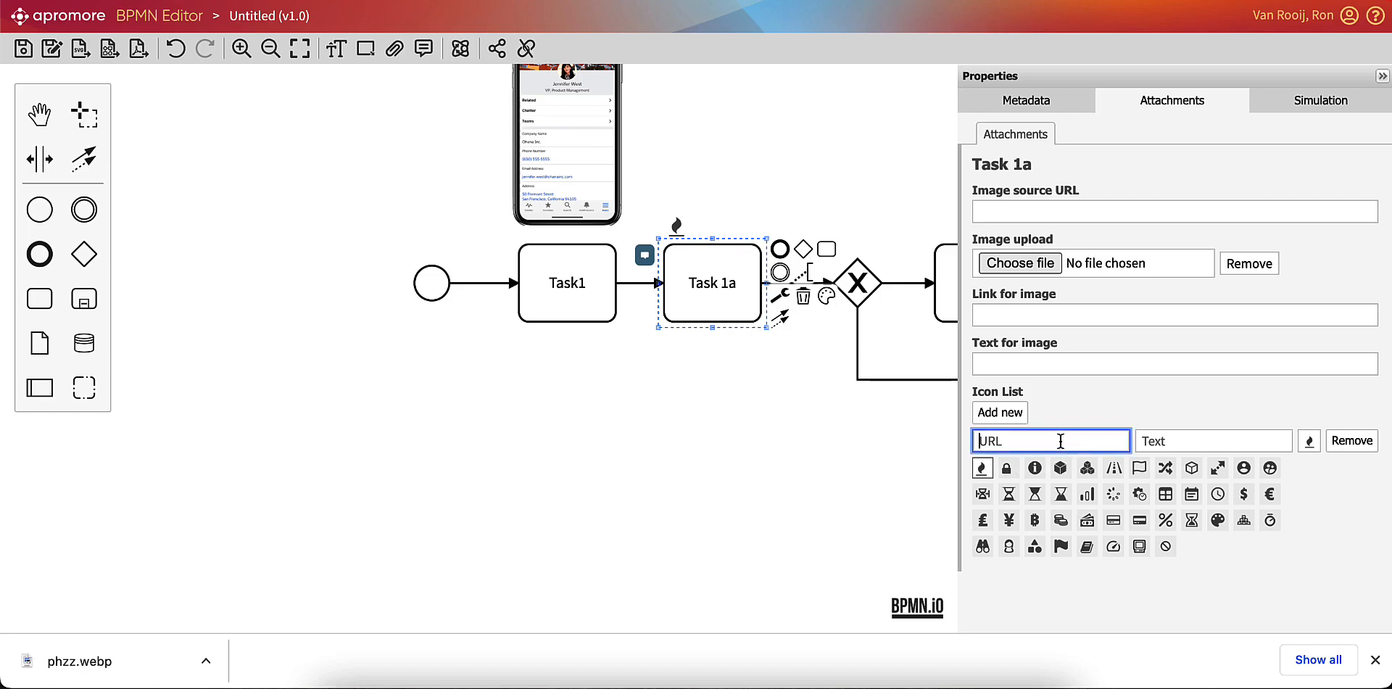
pyautogui.write('www.apromore.com')
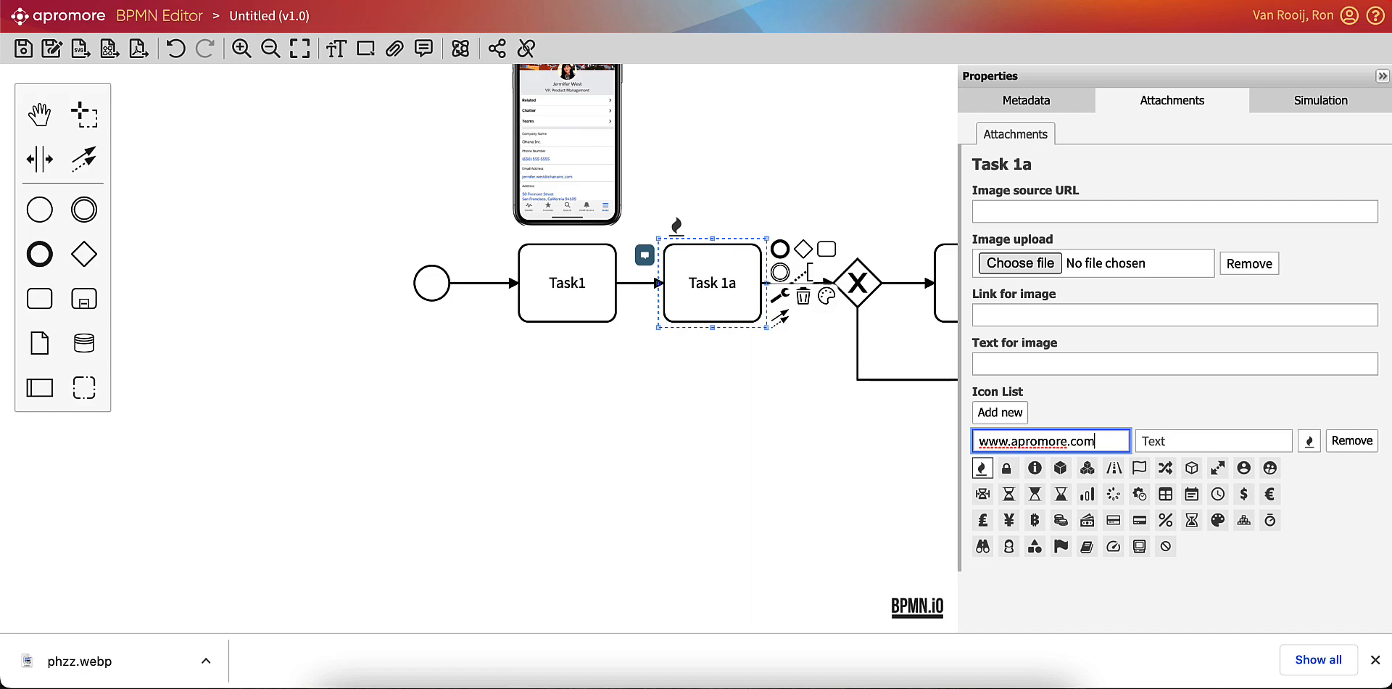
pyautogui.click(1189, 442)
pyautogui.write('Risk1')
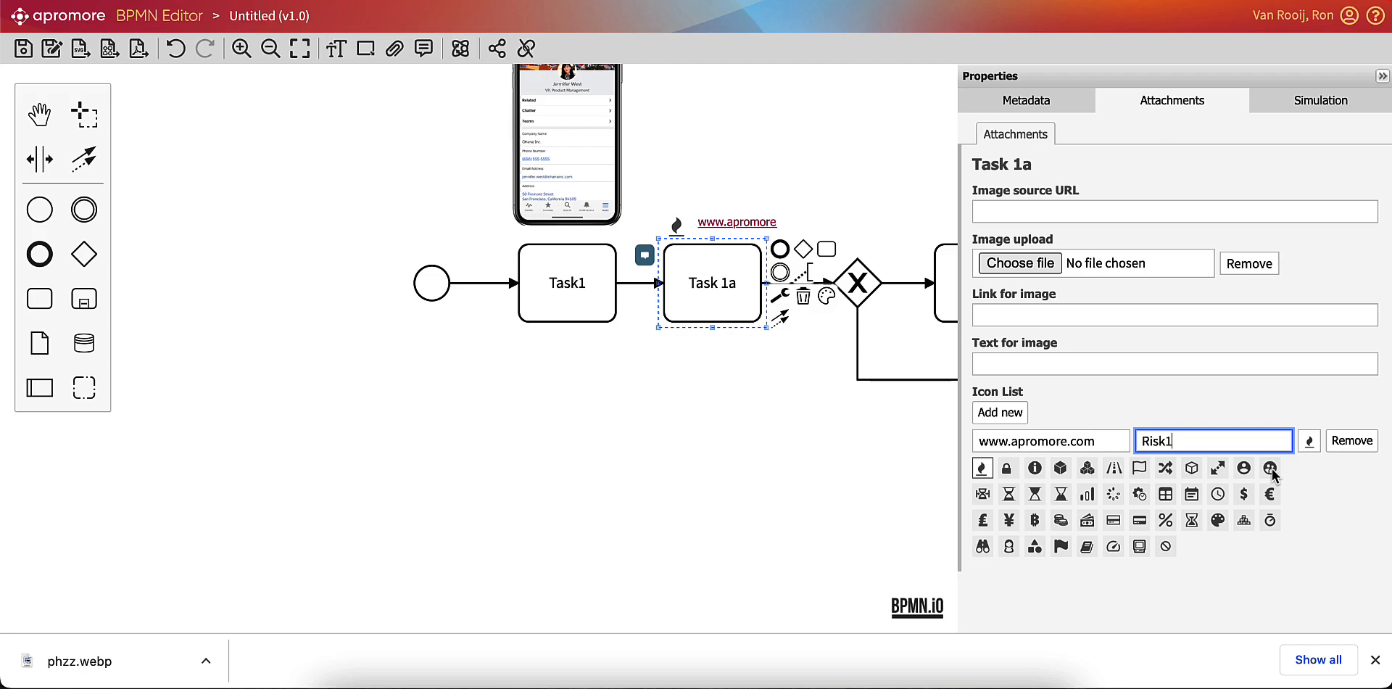
pyautogui.click(860, 496)
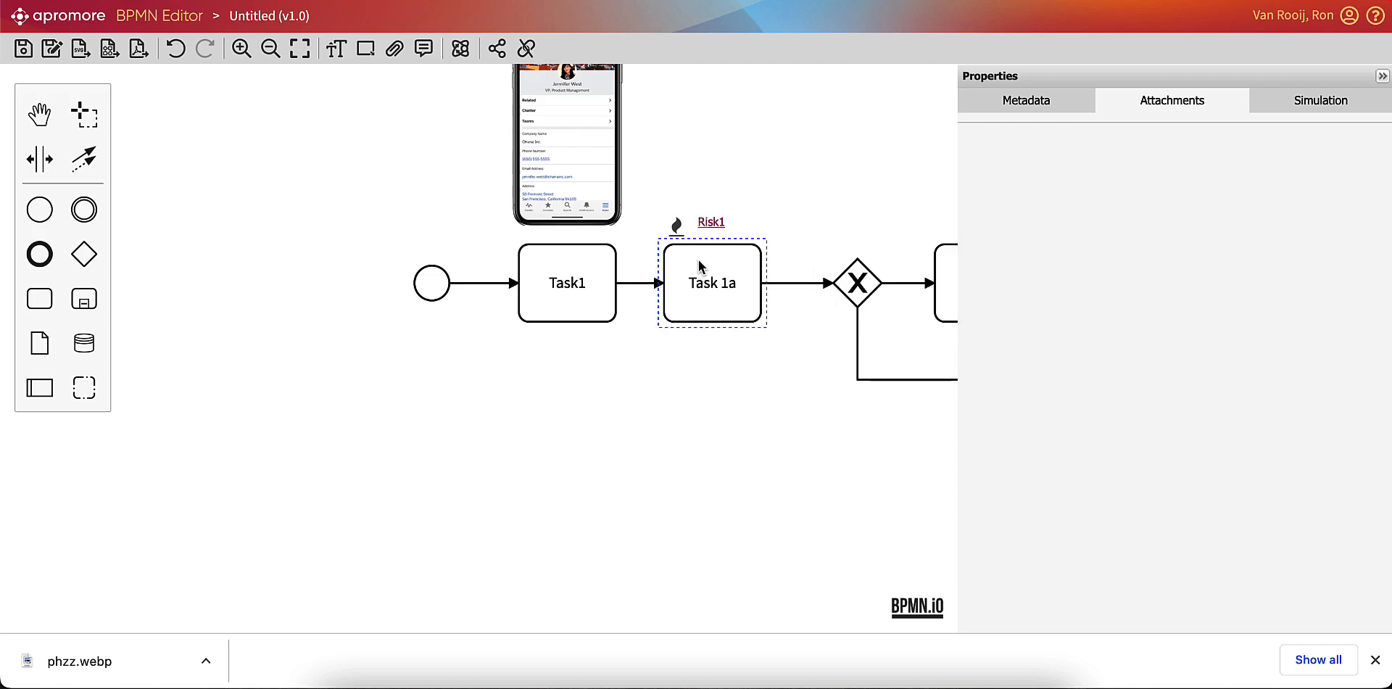
# Shift Task 1a slightly along the flow and open its Risk1 link.
pyautogui.moveTo(715, 276)
pyautogui.mouseDown()
pyautogui.moveTo(741, 226)
pyautogui.moveTo(719, 288)
pyautogui.mouseUp()
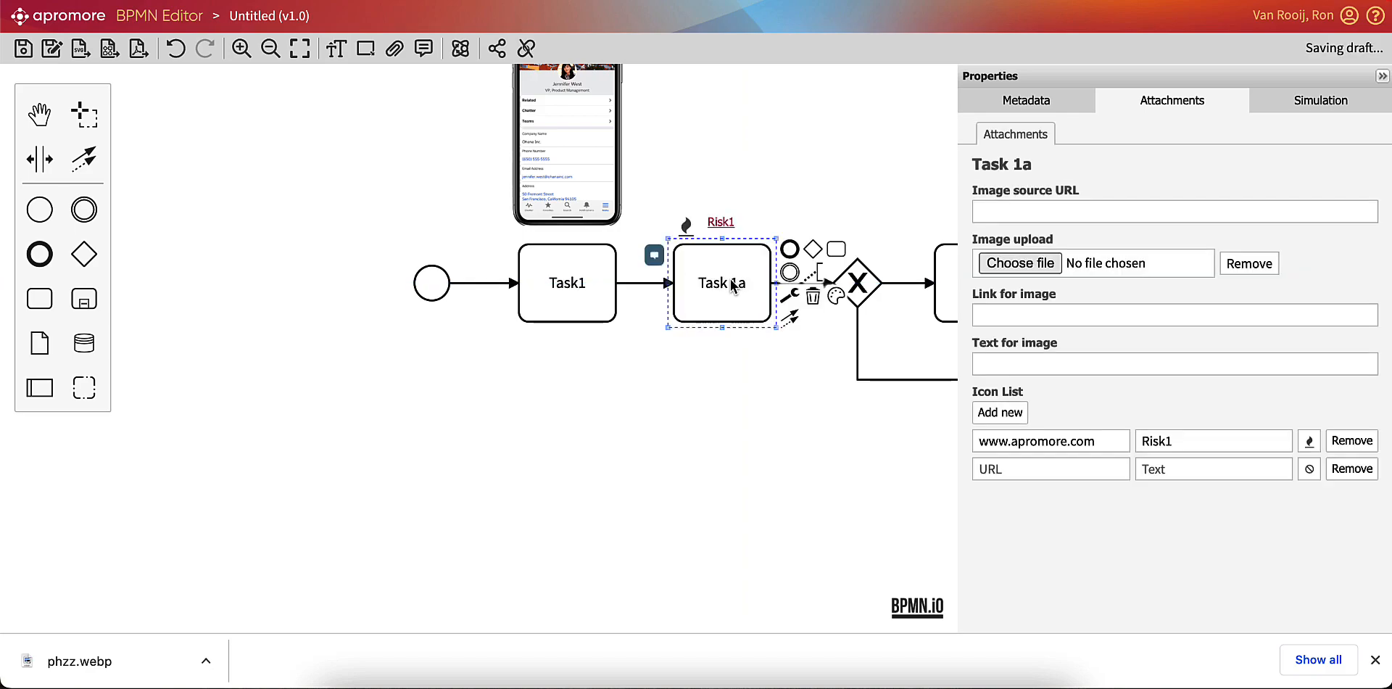
pyautogui.click(721, 218)
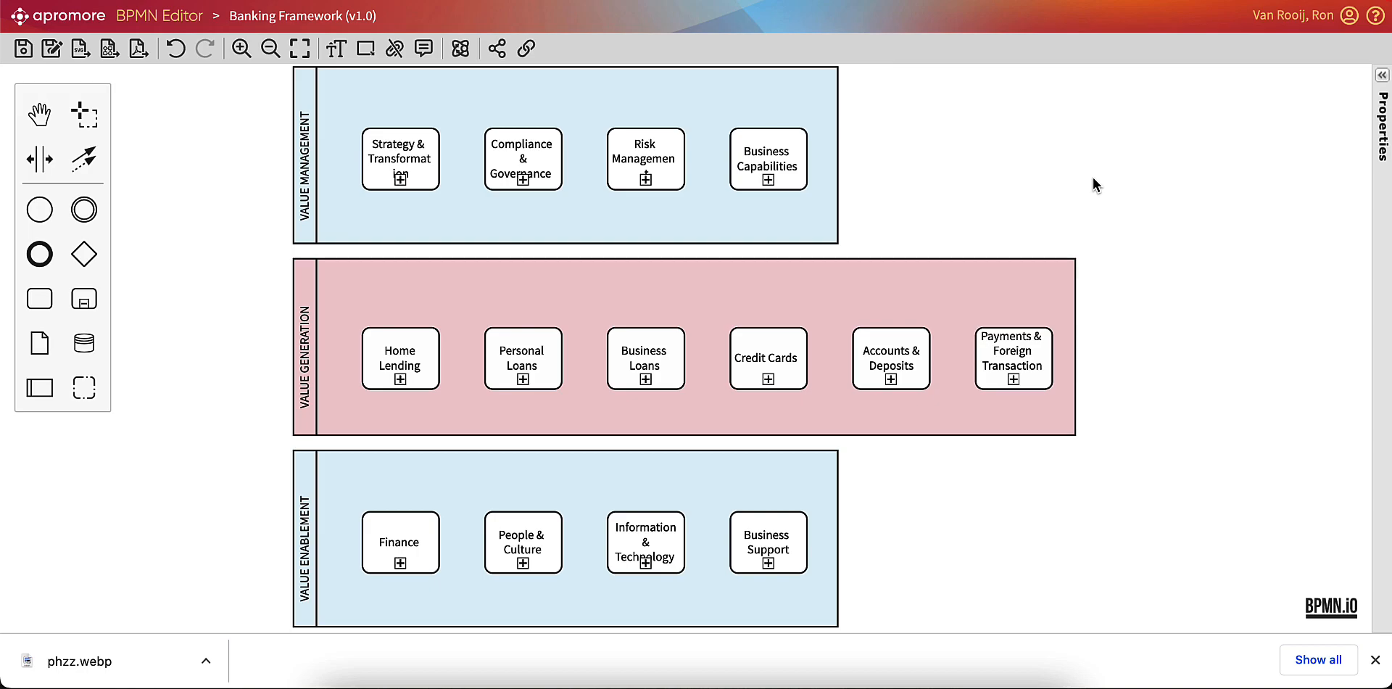
# Upload the Accounts & Deposits PNG to the Accounts & Deposits subprocess and show all attachments on the Banking Framework diagram.
pyautogui.click(907, 362)
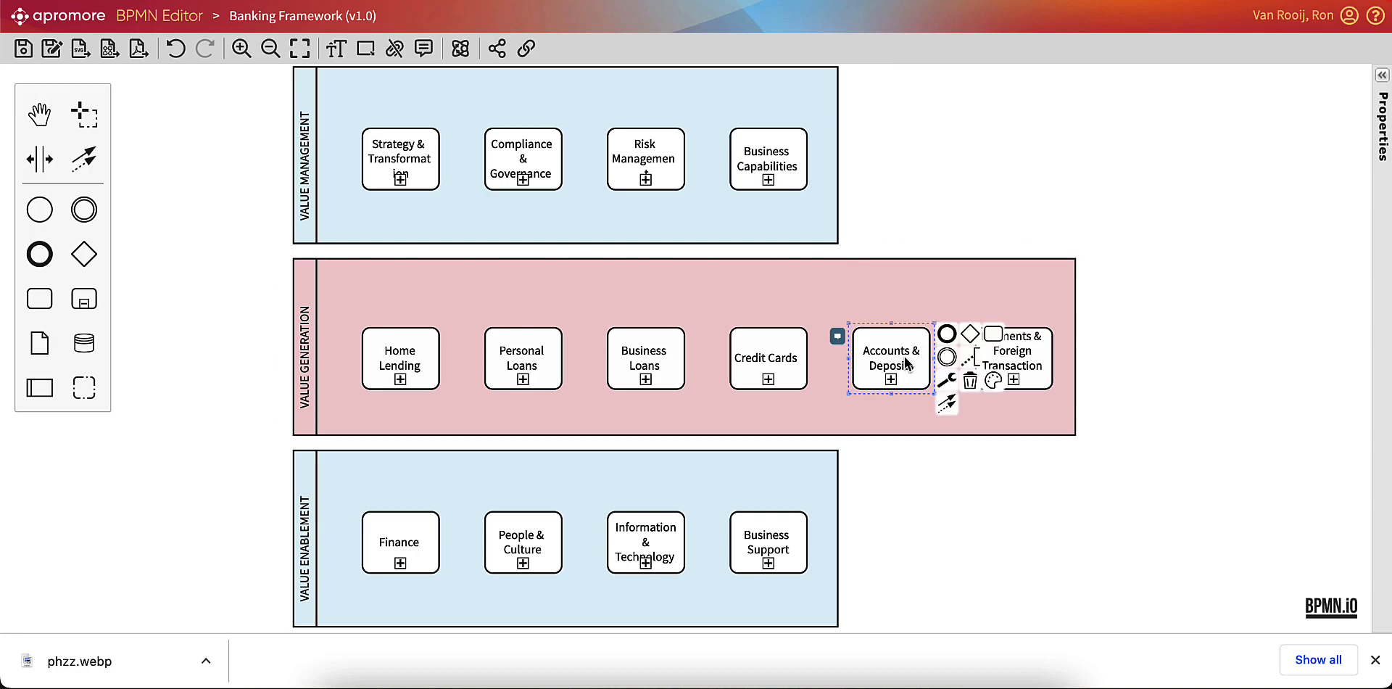
pyautogui.click(1382, 77)
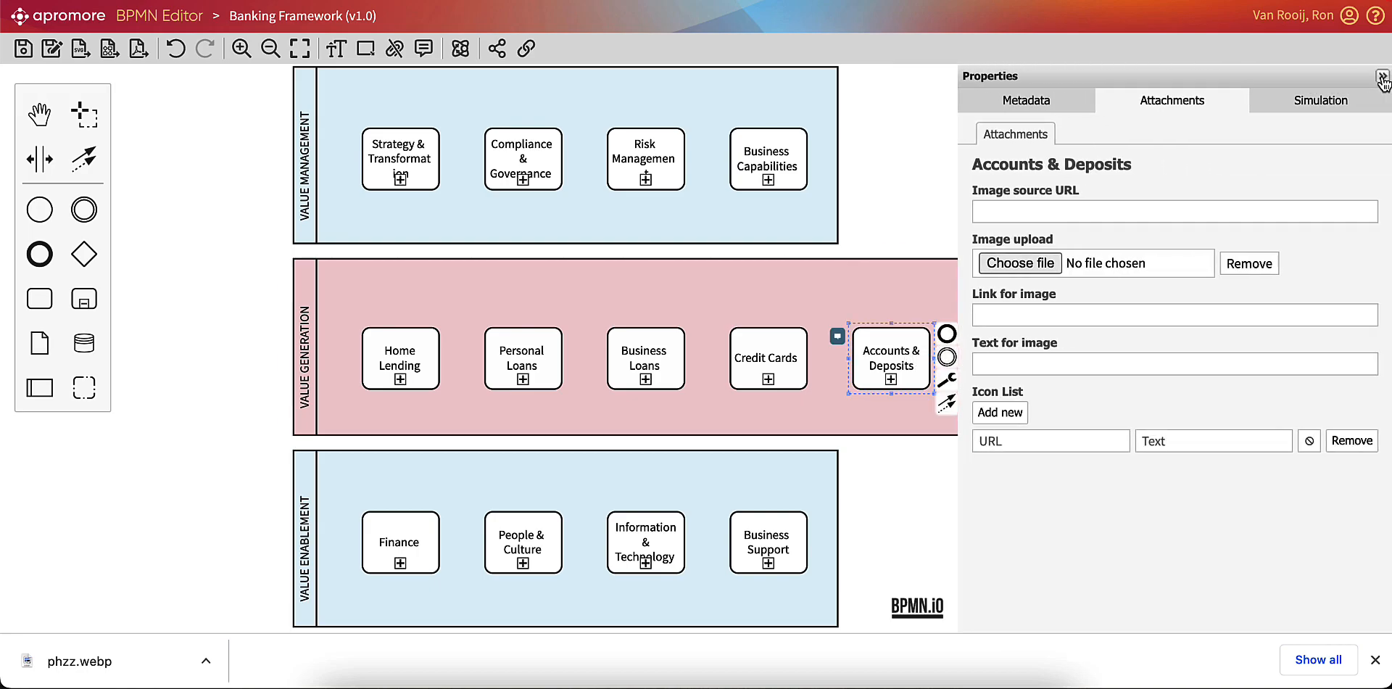
pyautogui.click(1004, 264)
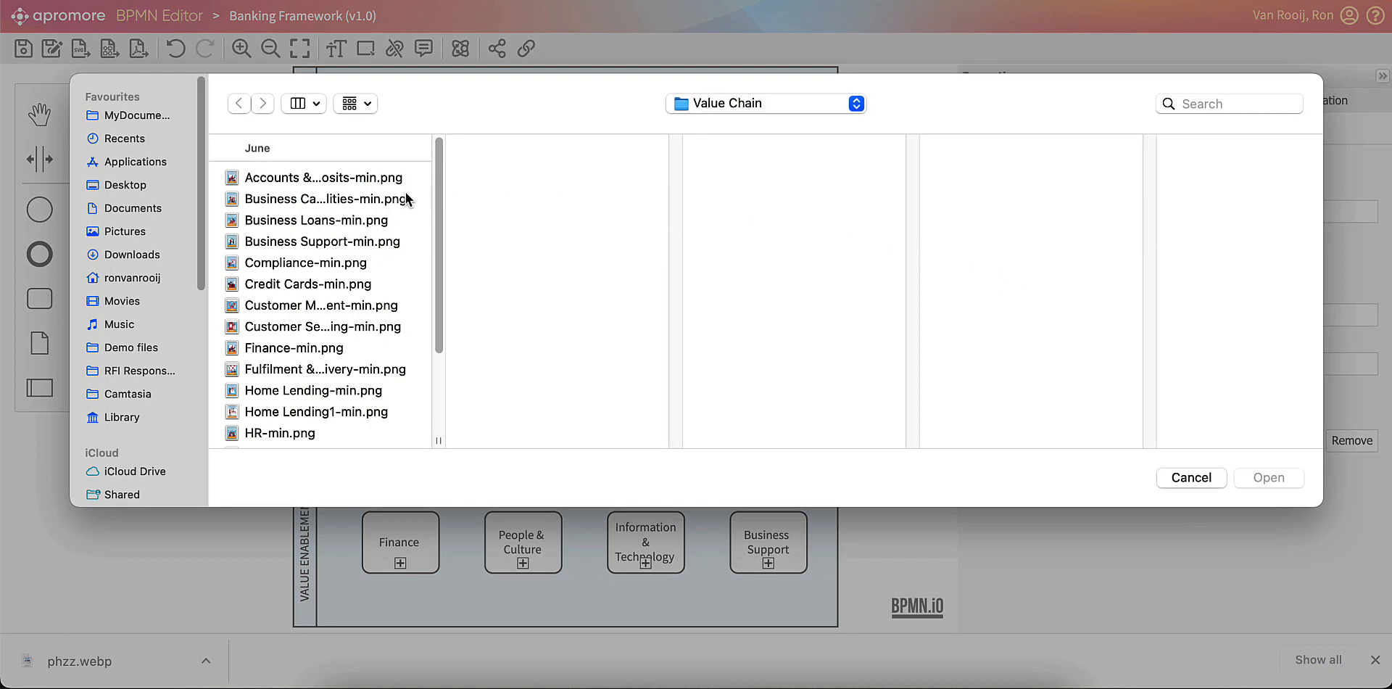
pyautogui.click(380, 182)
pyautogui.doubleClick(380, 182)
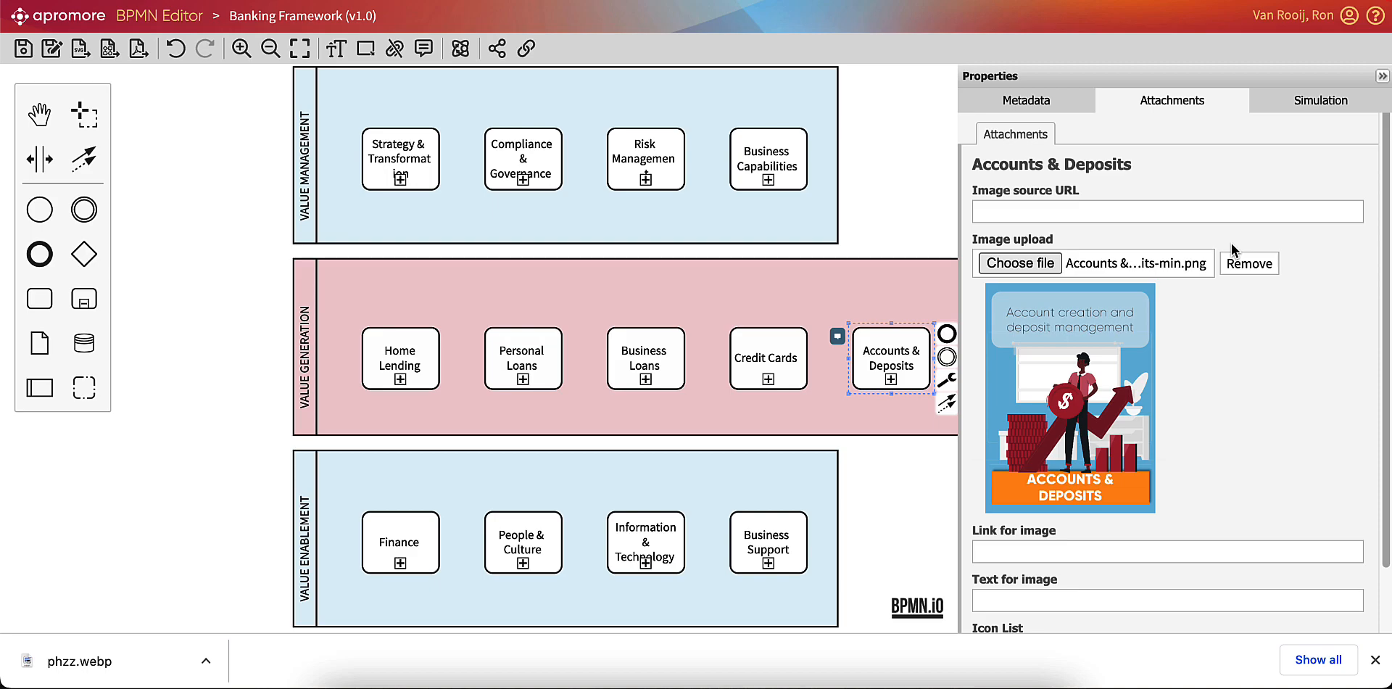
pyautogui.click(1383, 77)
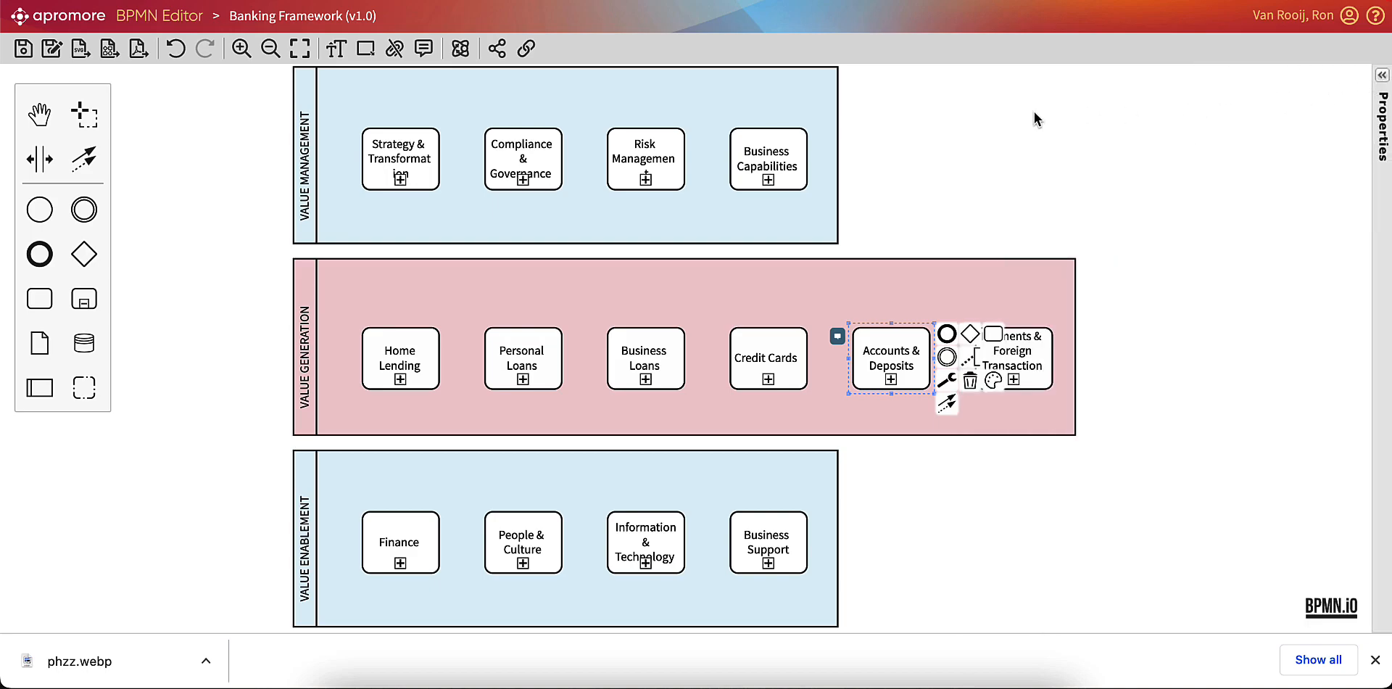
pyautogui.click(397, 54)
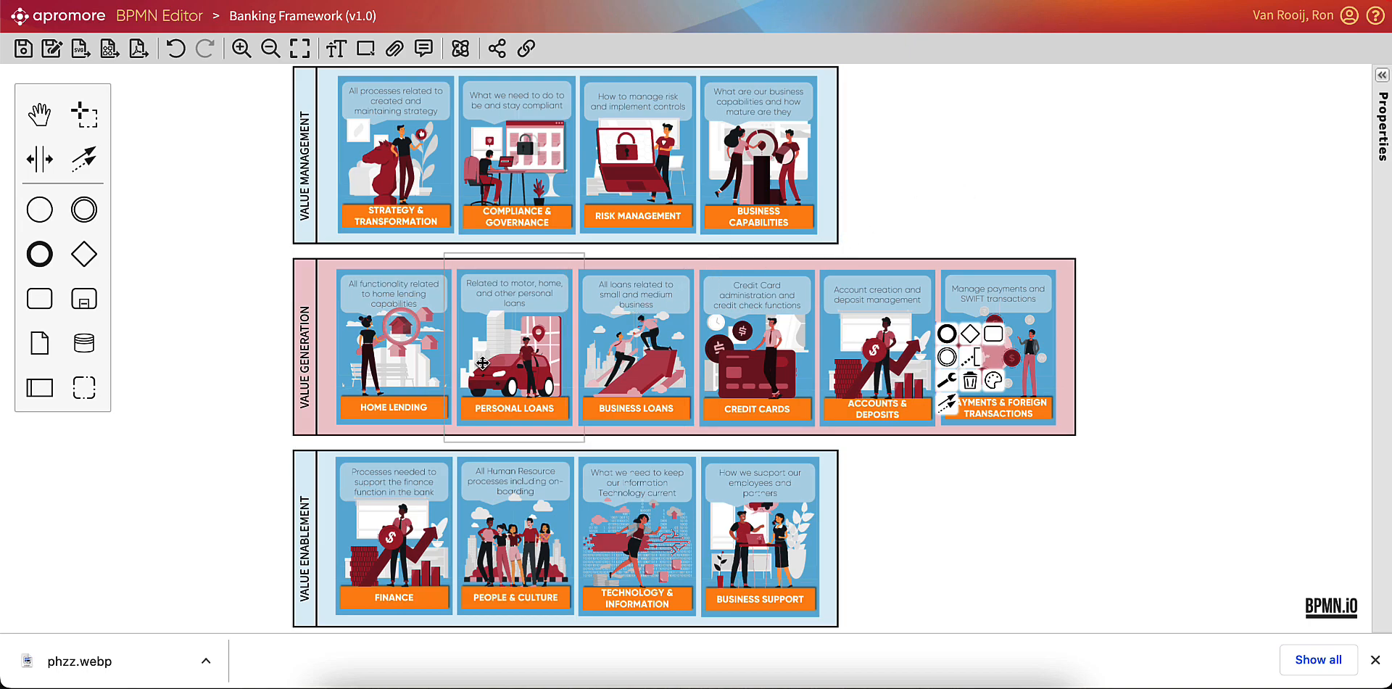
# Drill down from the Banking Framework into Home Lending and open its linked Manage Fulfilment subprocess.
pyautogui.click(403, 384)
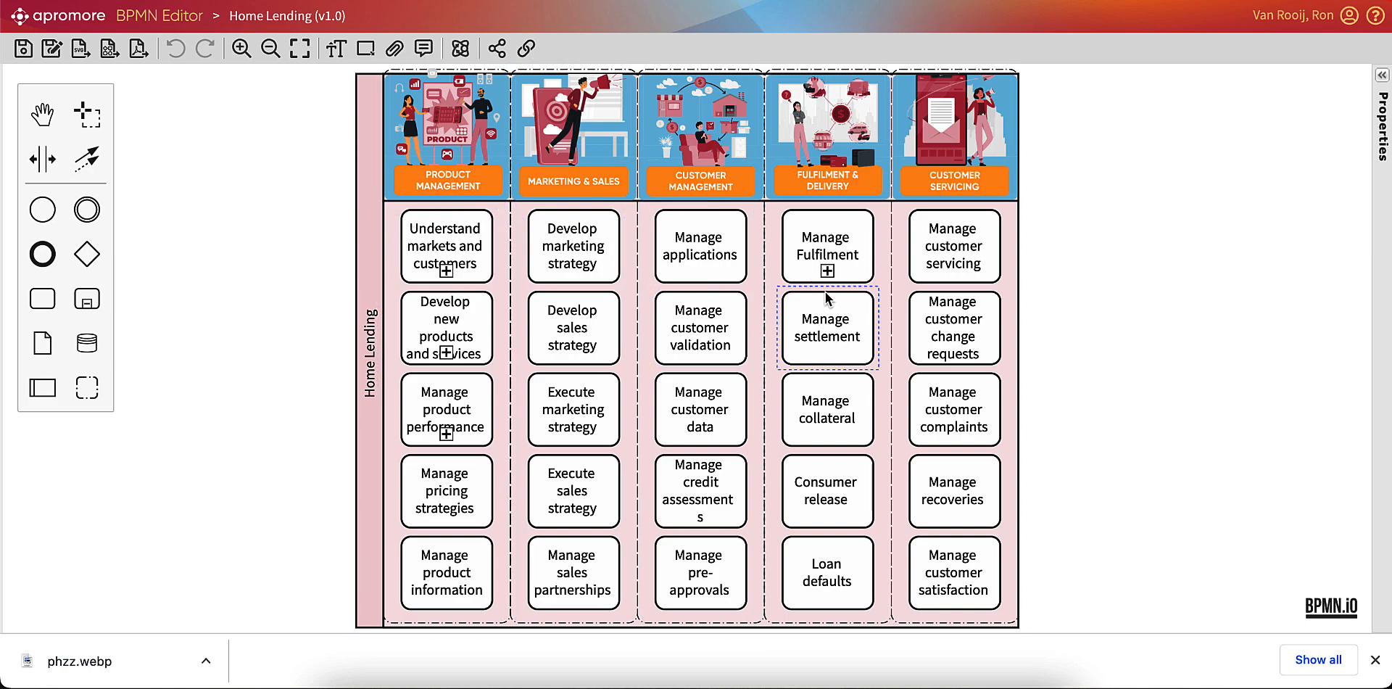
pyautogui.click(827, 272)
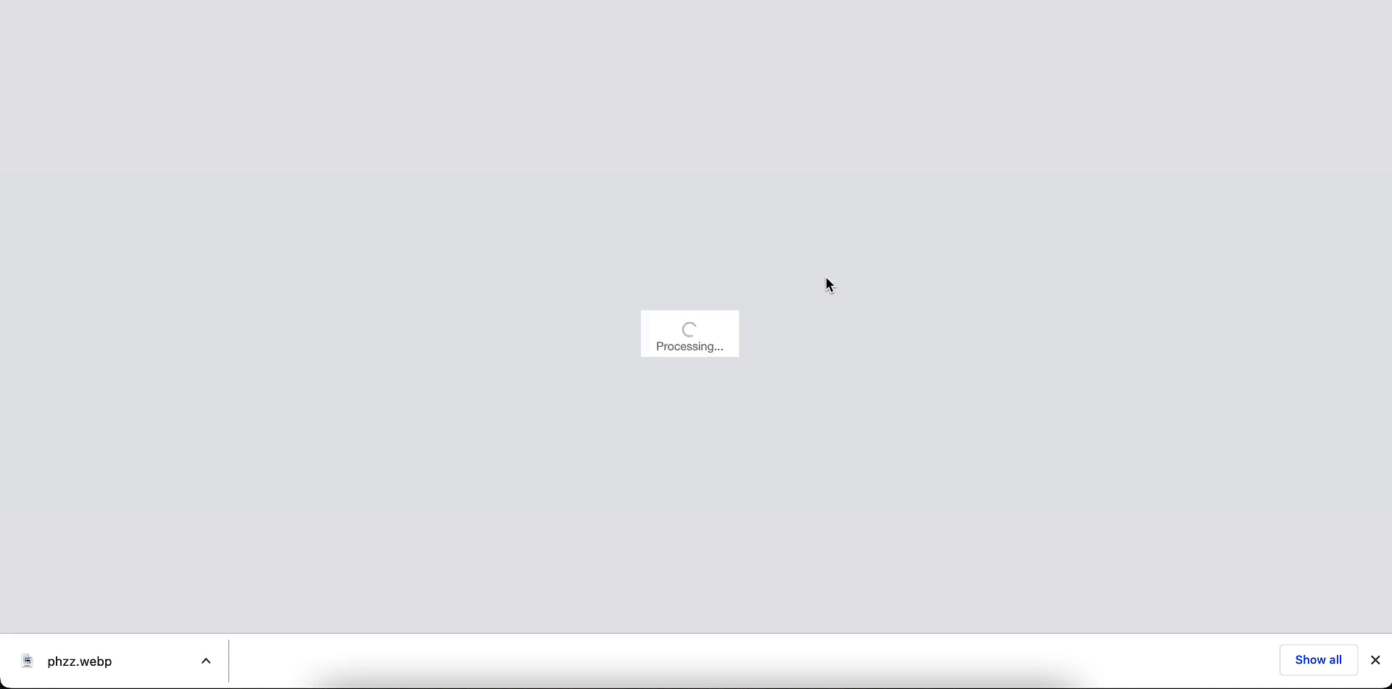
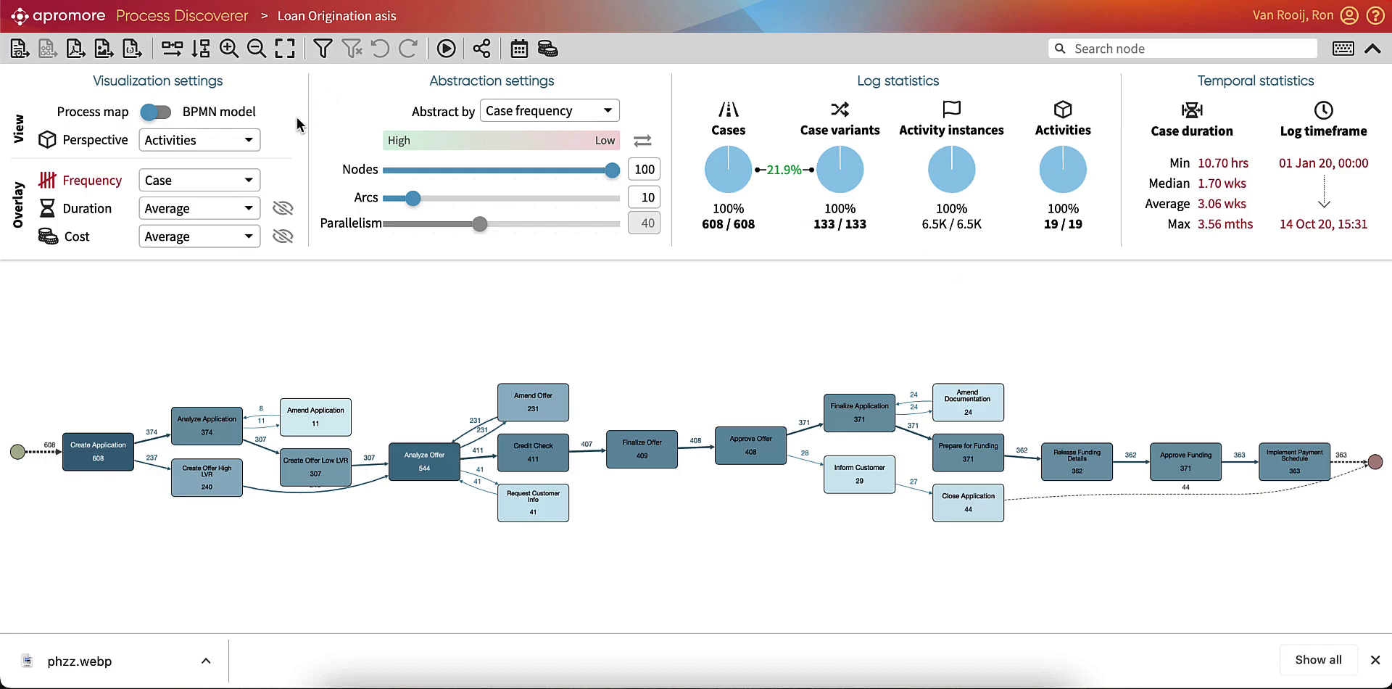
# Switch the Loan Origination asis map to the Stages perspective and filter the log to the Manage Approval stage.
pyautogui.click(247, 139)
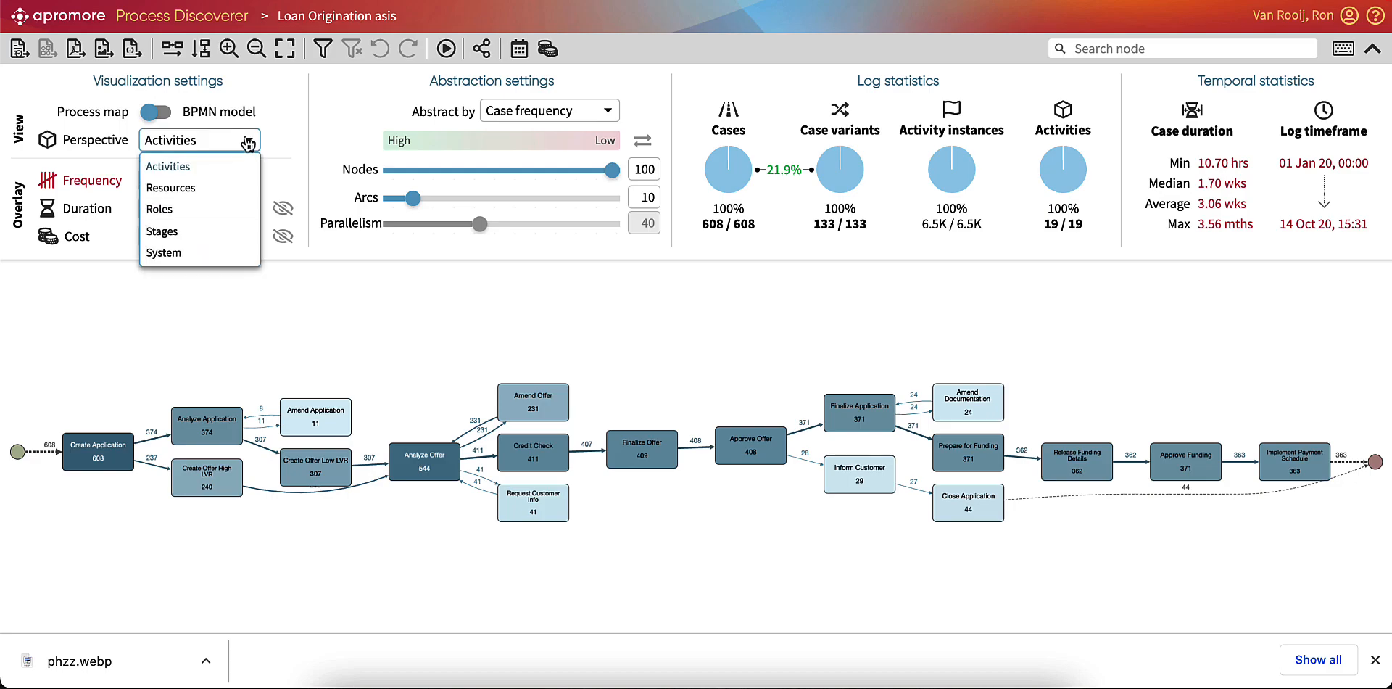
pyautogui.click(216, 239)
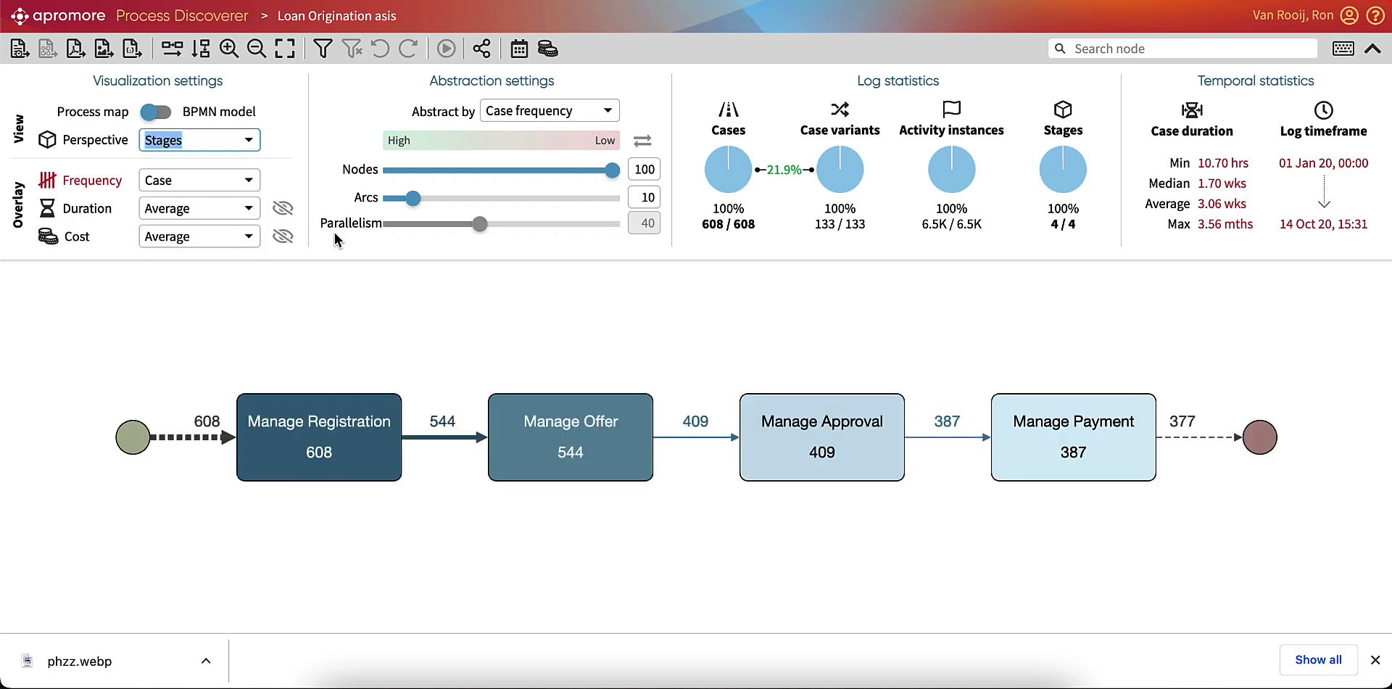
pyautogui.doubleClick(824, 454)
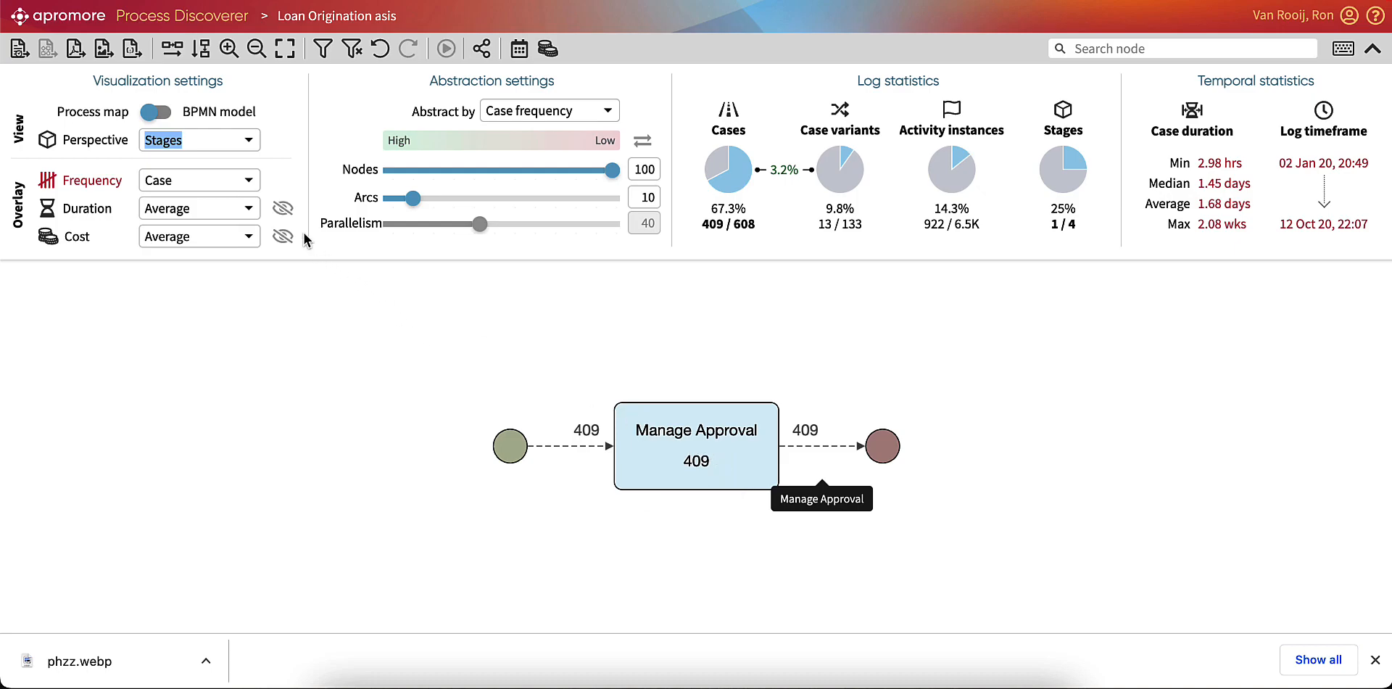
# Show the filtered approval log from the Activities perspective as a BPMN model.
pyautogui.click(242, 149)
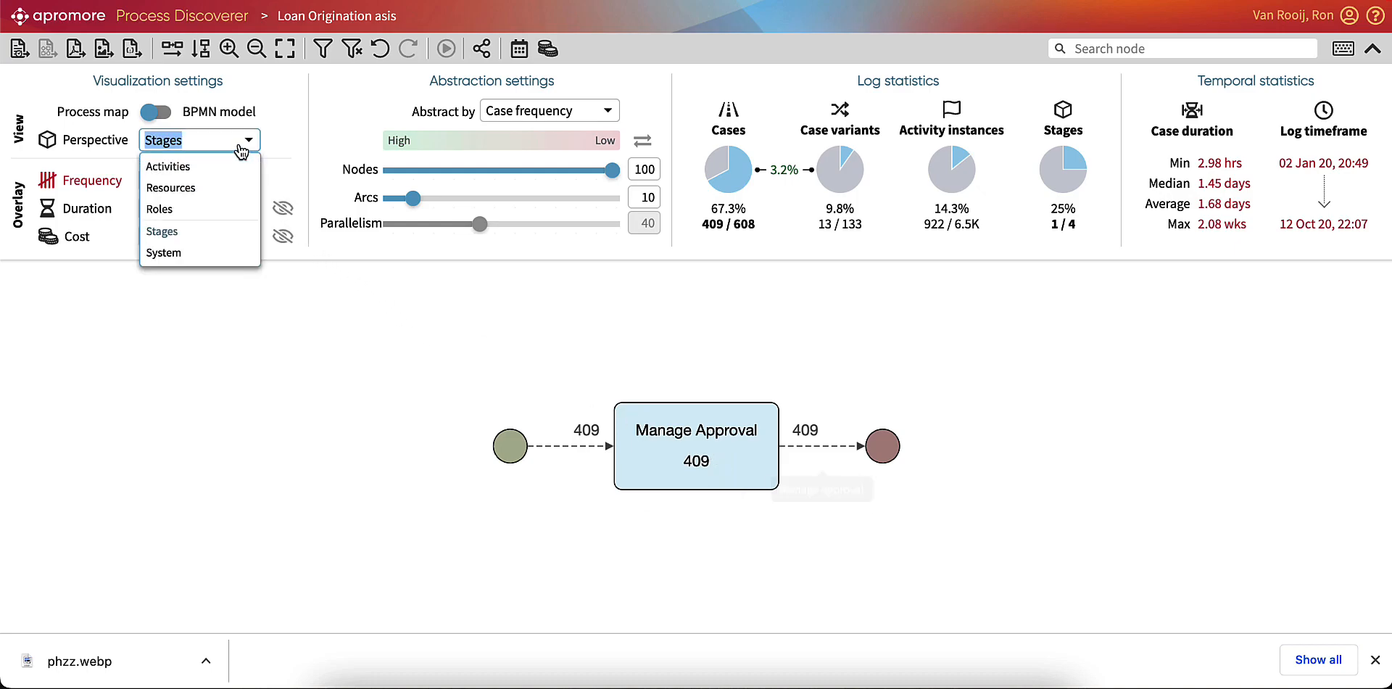
pyautogui.click(234, 168)
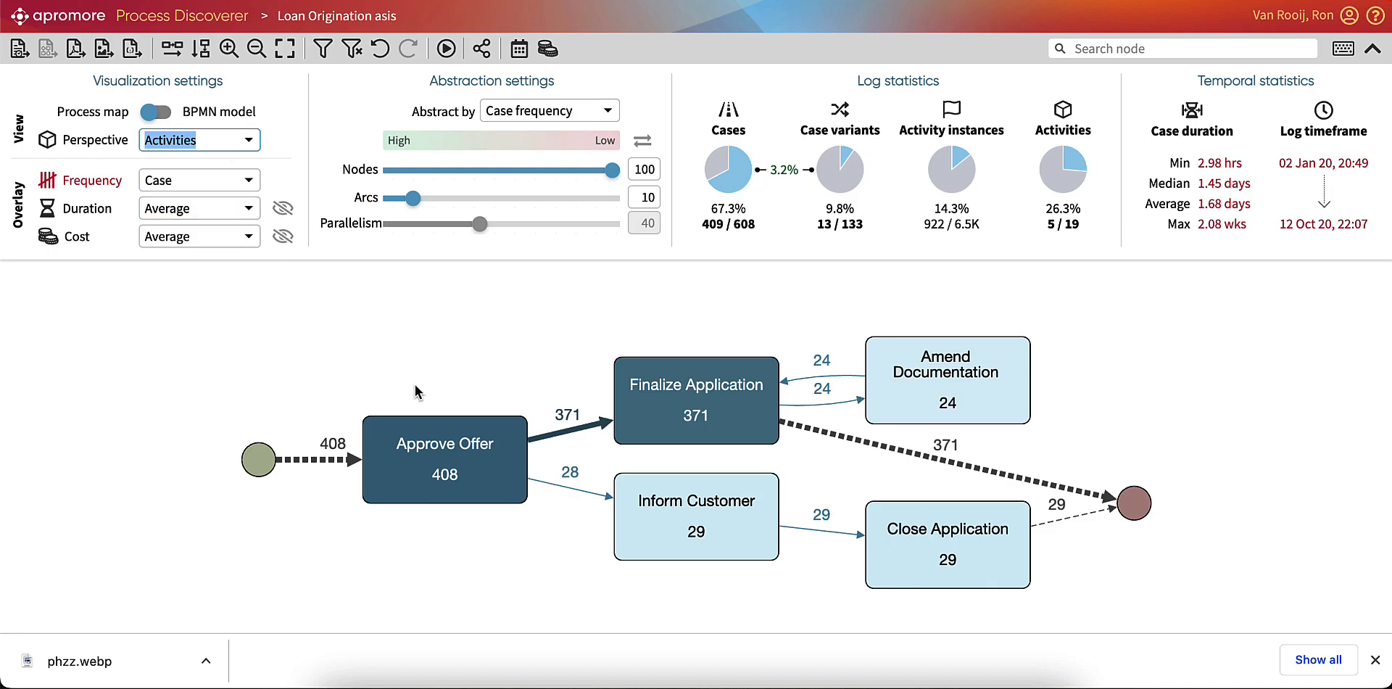
pyautogui.click(168, 115)
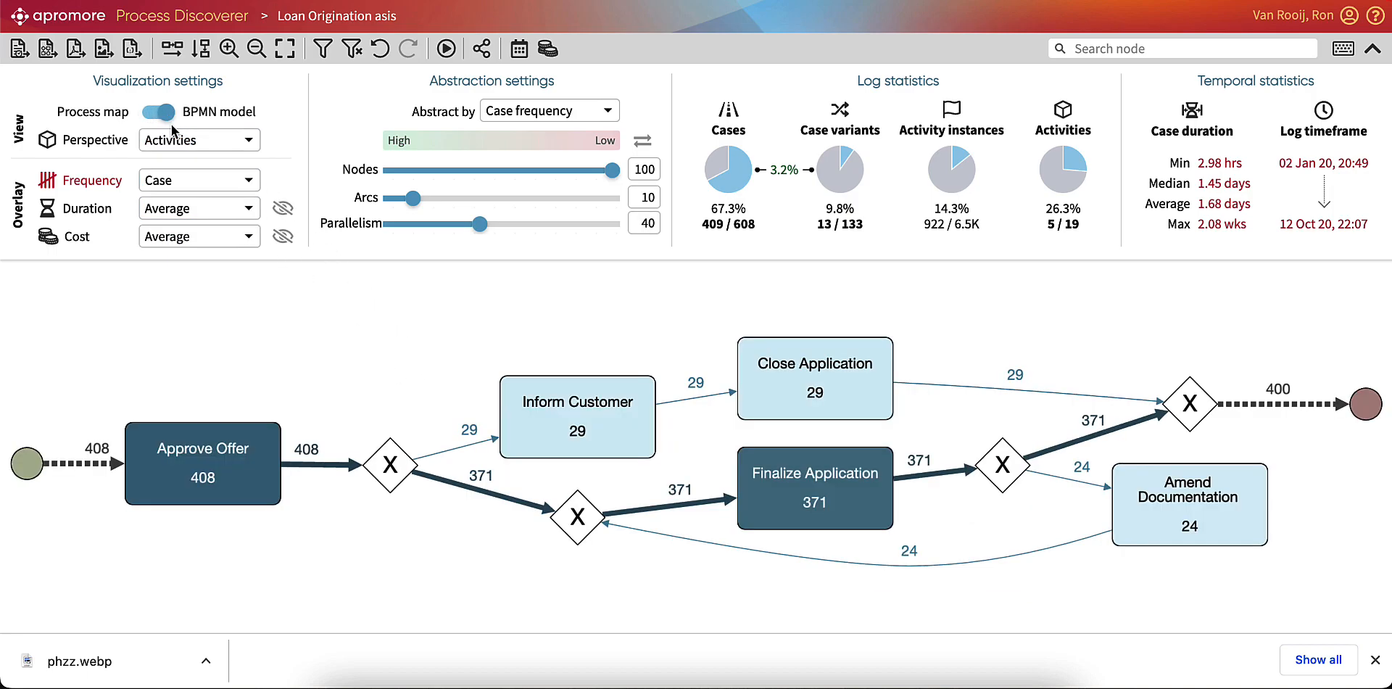
# Save the discovered BPMN model as Approval Steps in the Demo / Loan Origination folder.
pyautogui.click(47, 49)
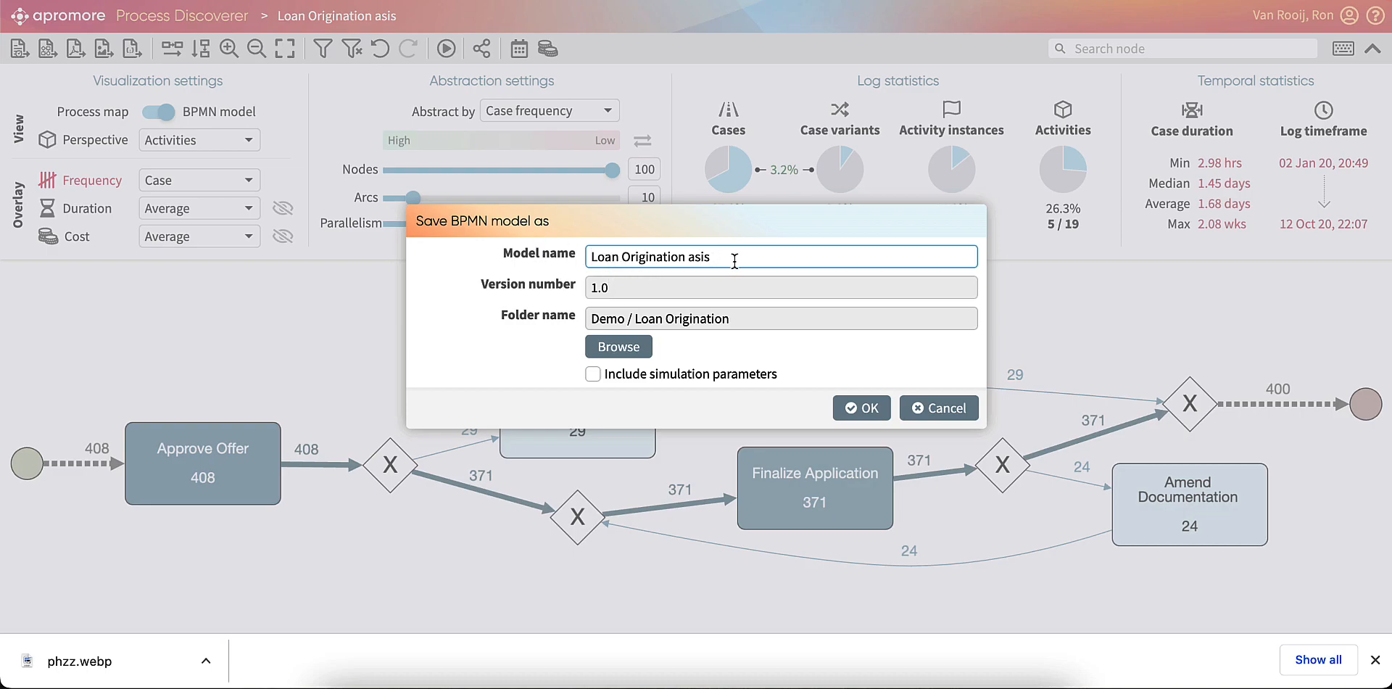
pyautogui.moveTo(733, 259); pyautogui.dragTo(584, 265)
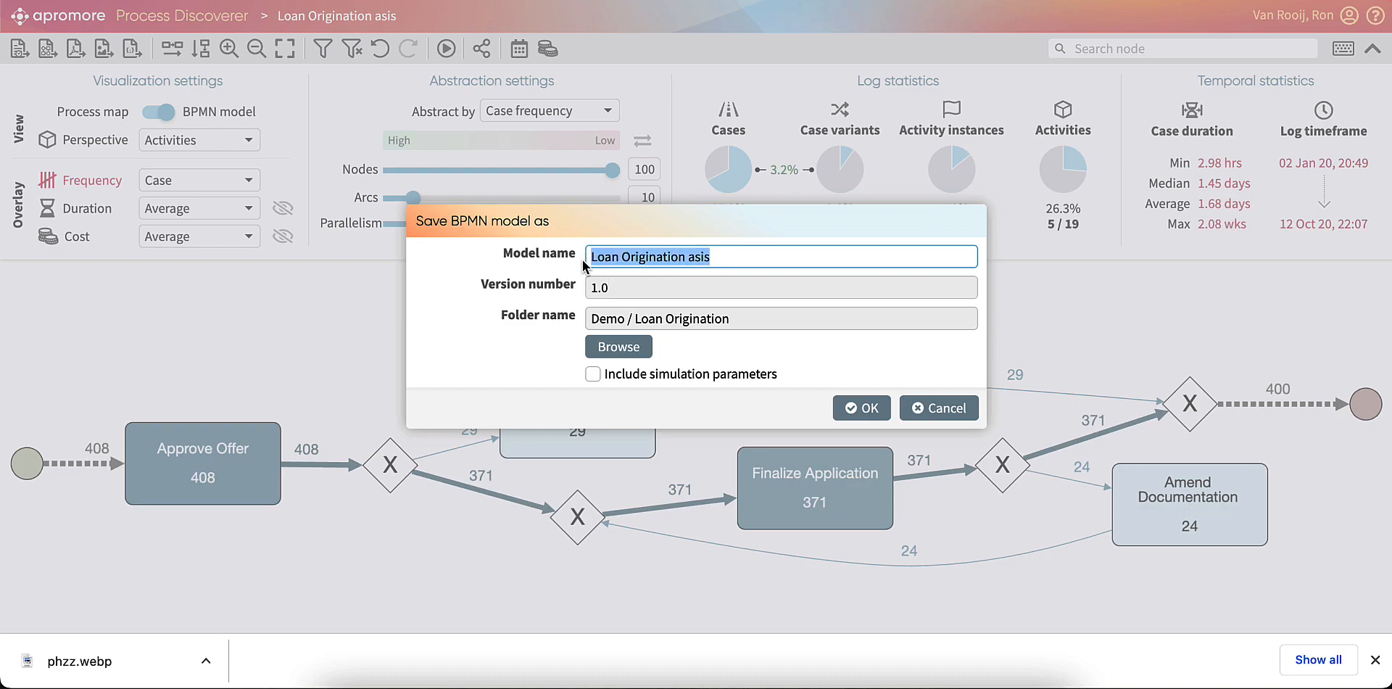
pyautogui.write('Approva')
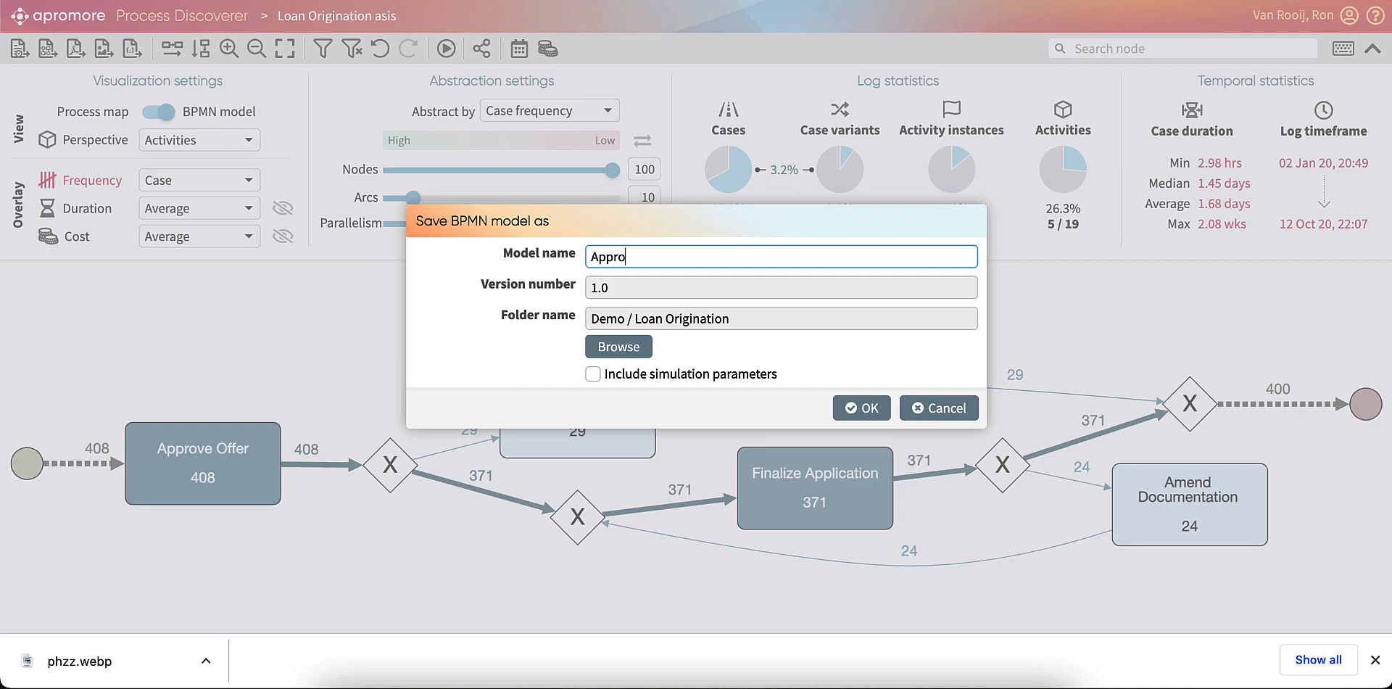
pyautogui.write('l Steps')
pyautogui.click(863, 409)
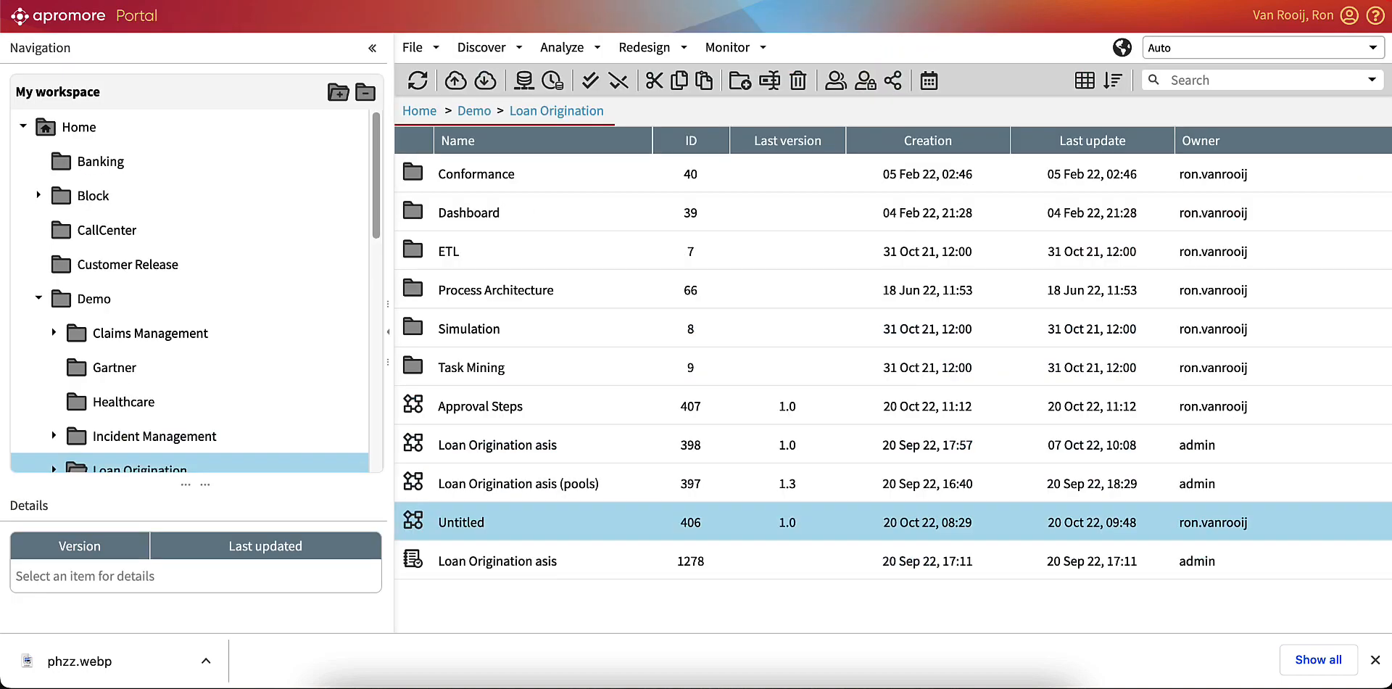
# Open the Approval Steps model from the Loan Origination folder to view it, and return to the portal.
pyautogui.click(493, 411)
pyautogui.doubleClick(493, 411)
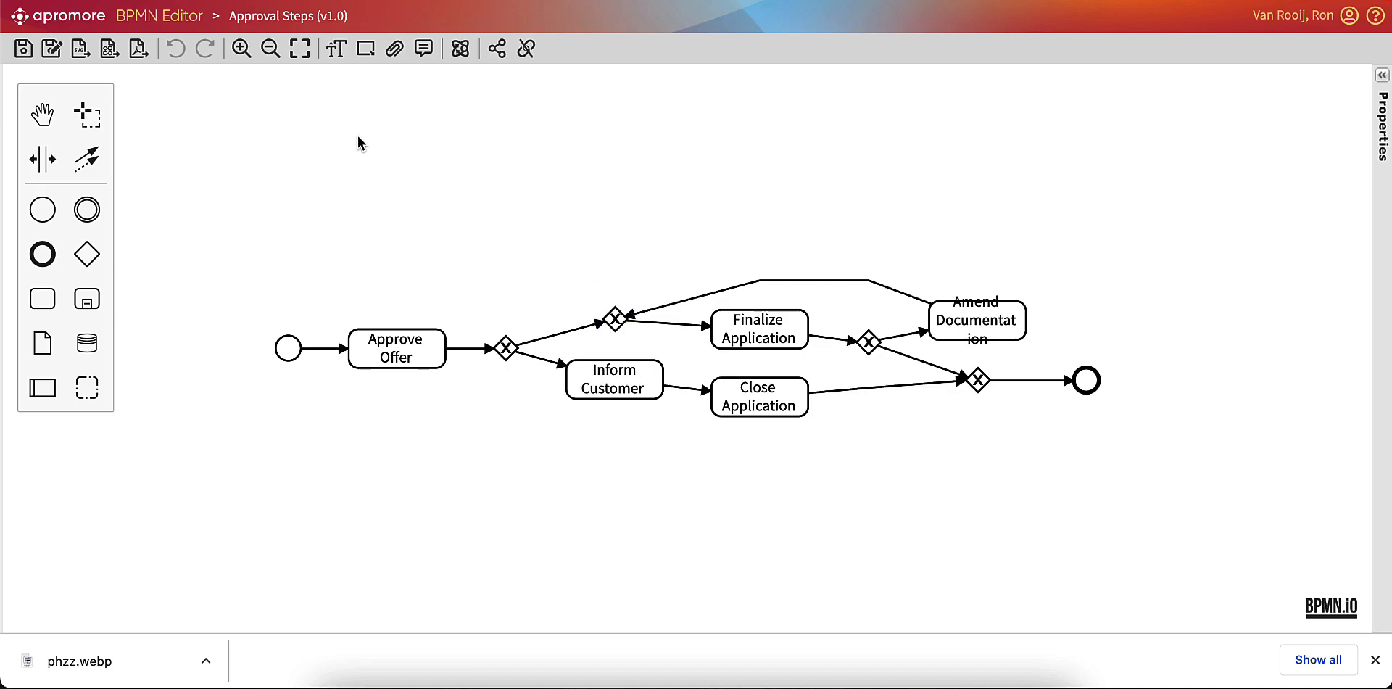
pyautogui.click(508, 0)
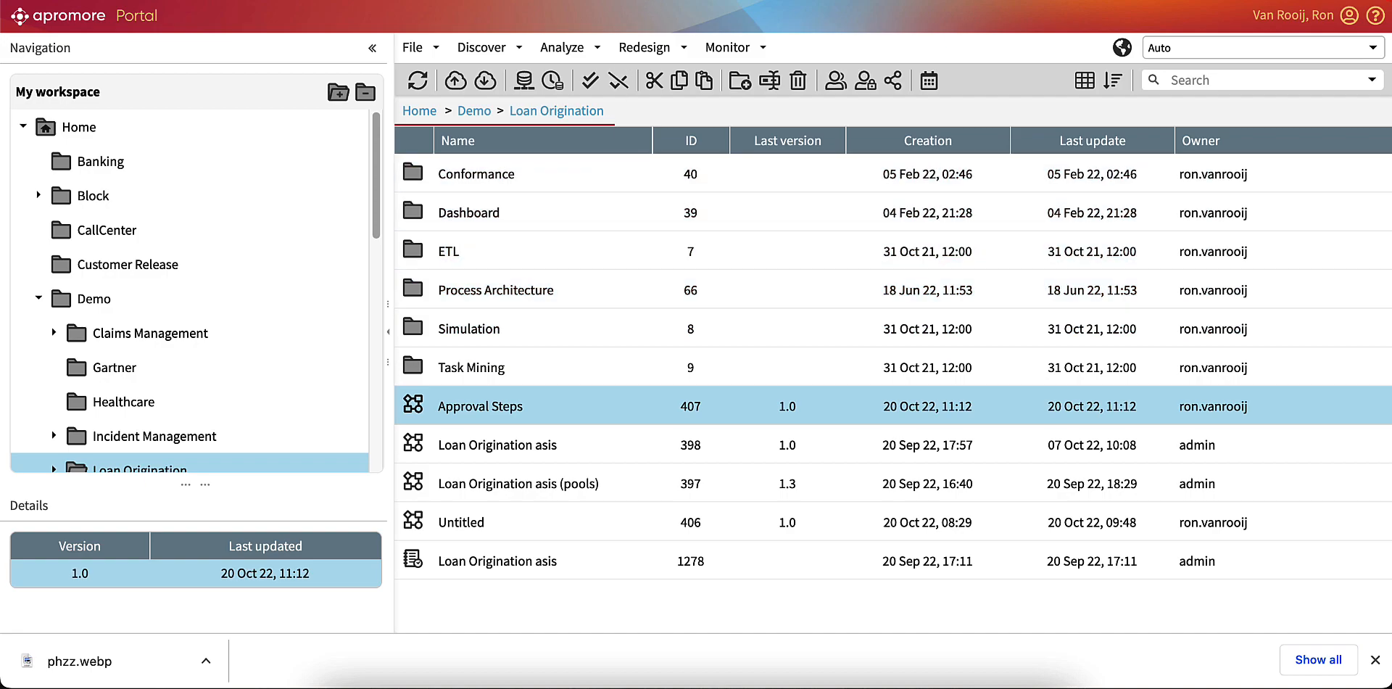
# In CJM Mortgages, link the Approve subprocess to the latest version of the existing Approval Steps model and open the linked subprocess.
pyautogui.click(581, 0)
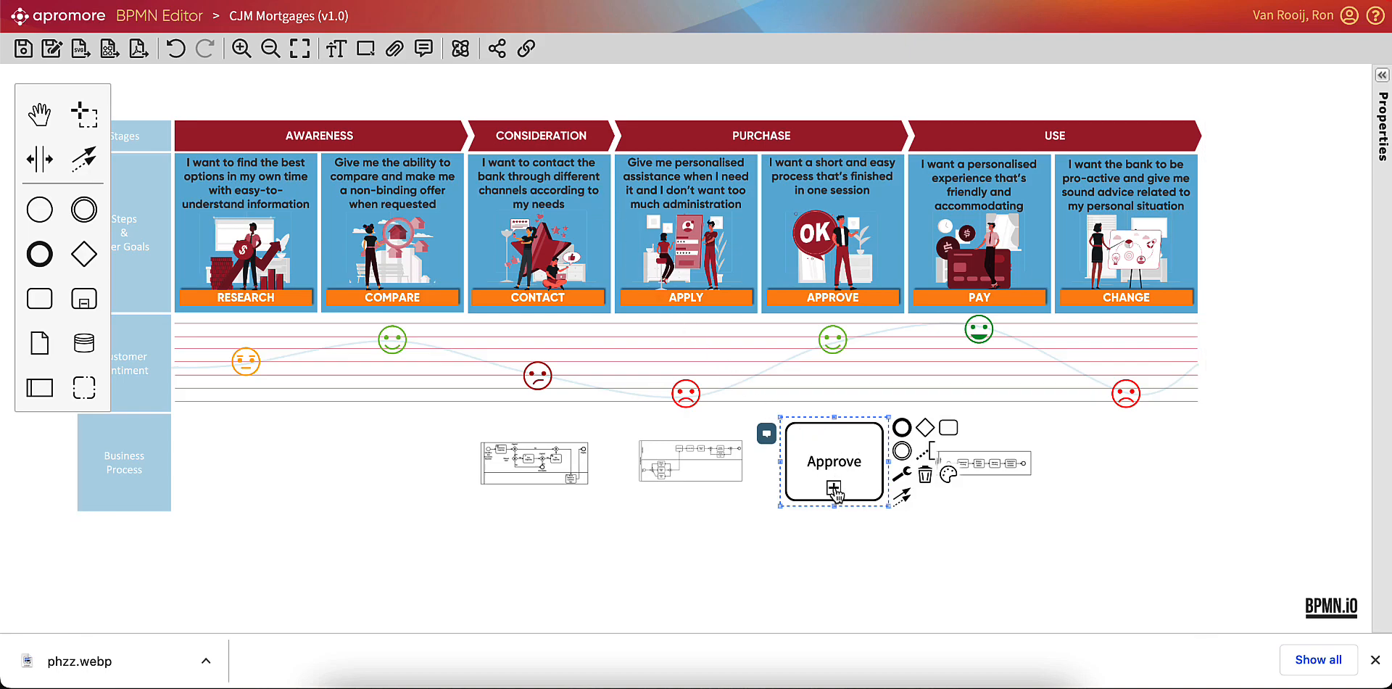
pyautogui.click(834, 489)
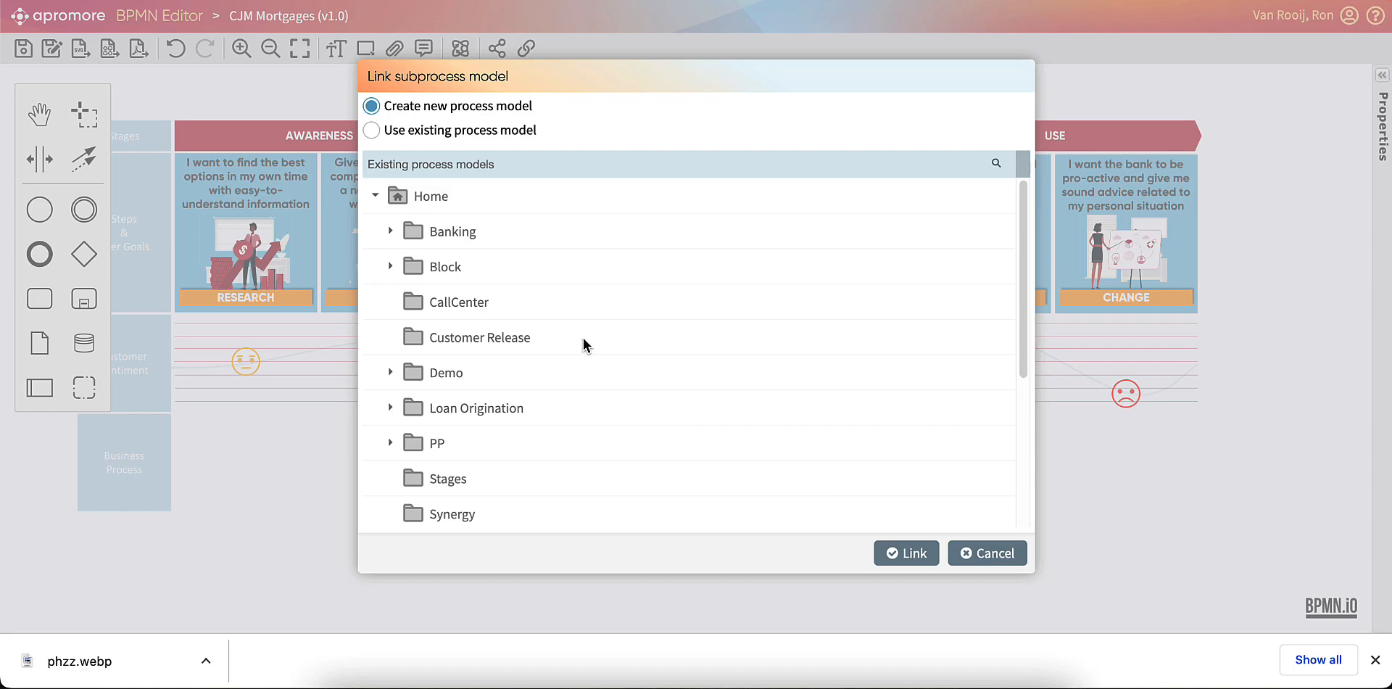
pyautogui.click(400, 132)
pyautogui.click(444, 373)
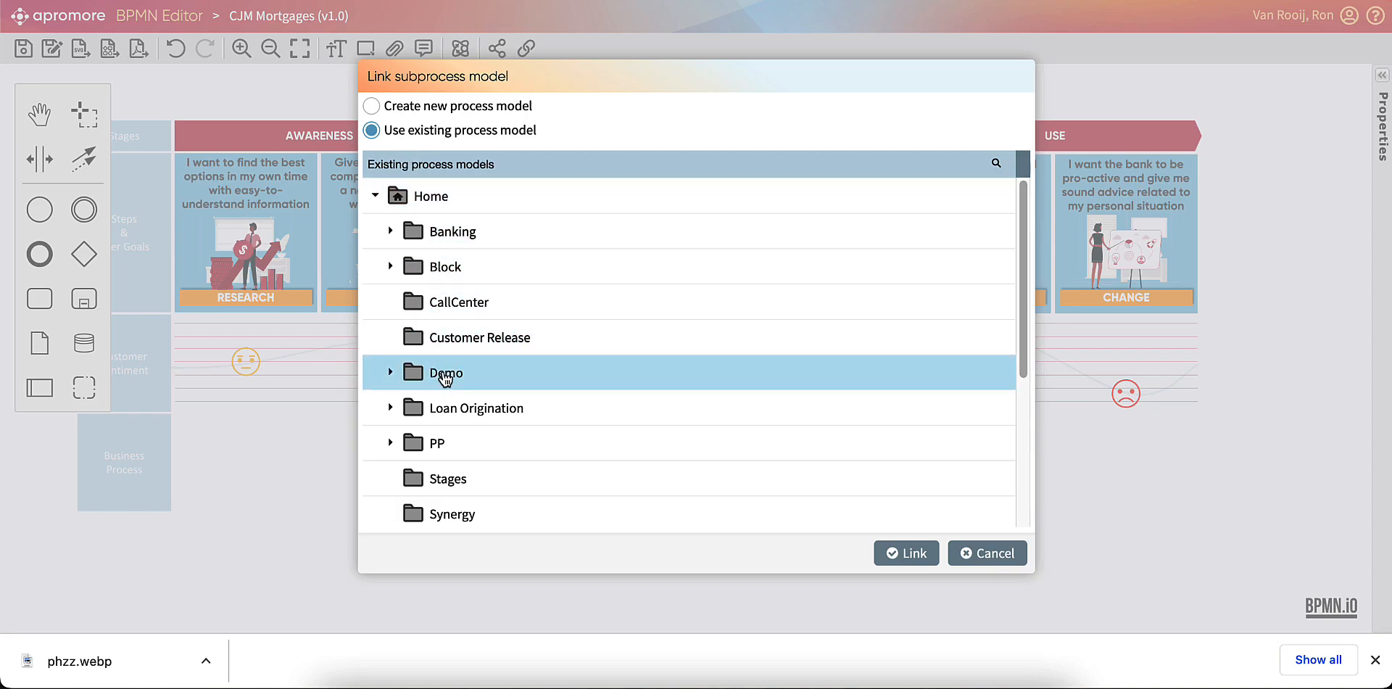
pyautogui.doubleClick(445, 374)
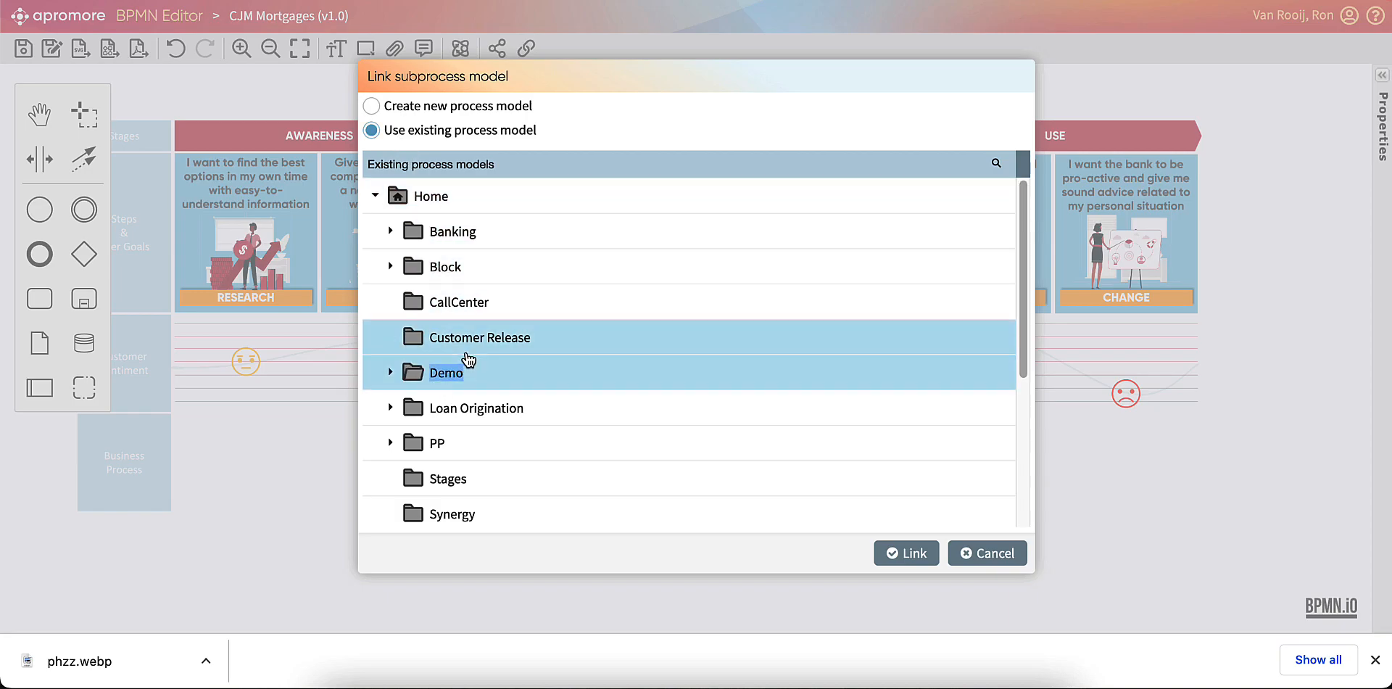
pyautogui.click(391, 372)
pyautogui.scroll(-4, 479, 376)
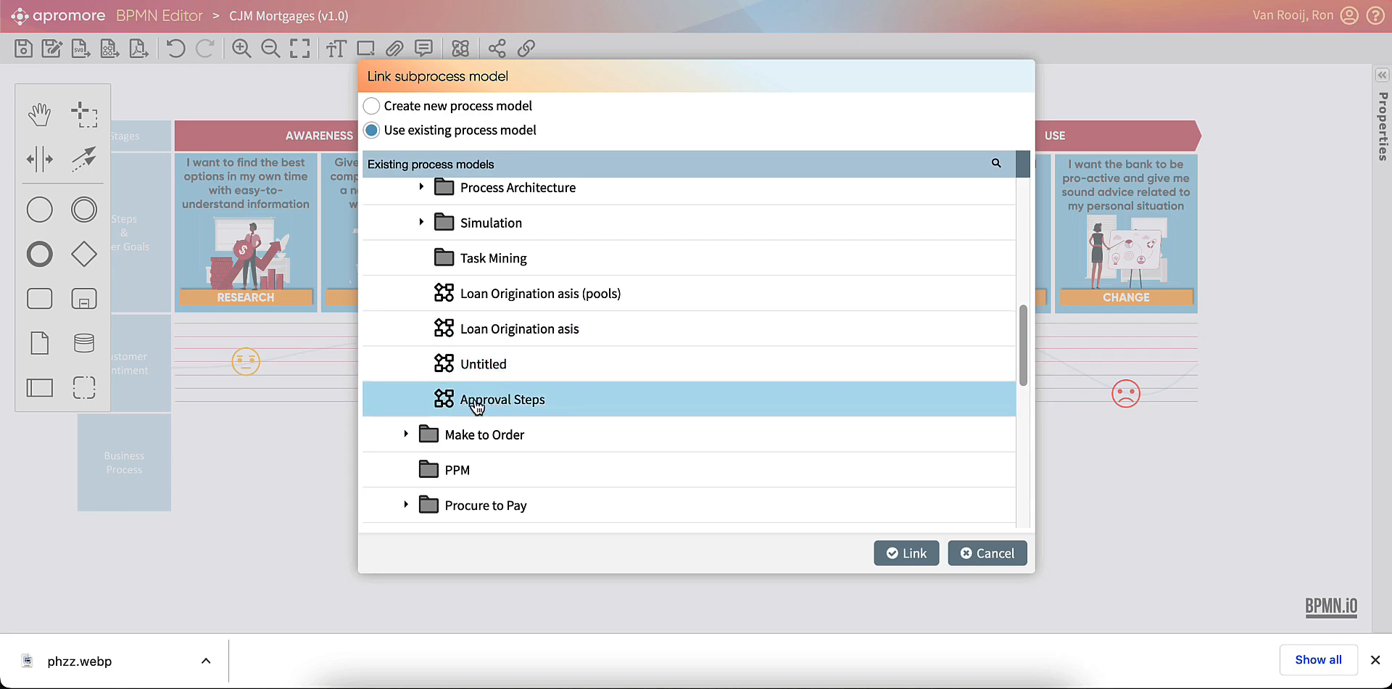
pyautogui.click(501, 403)
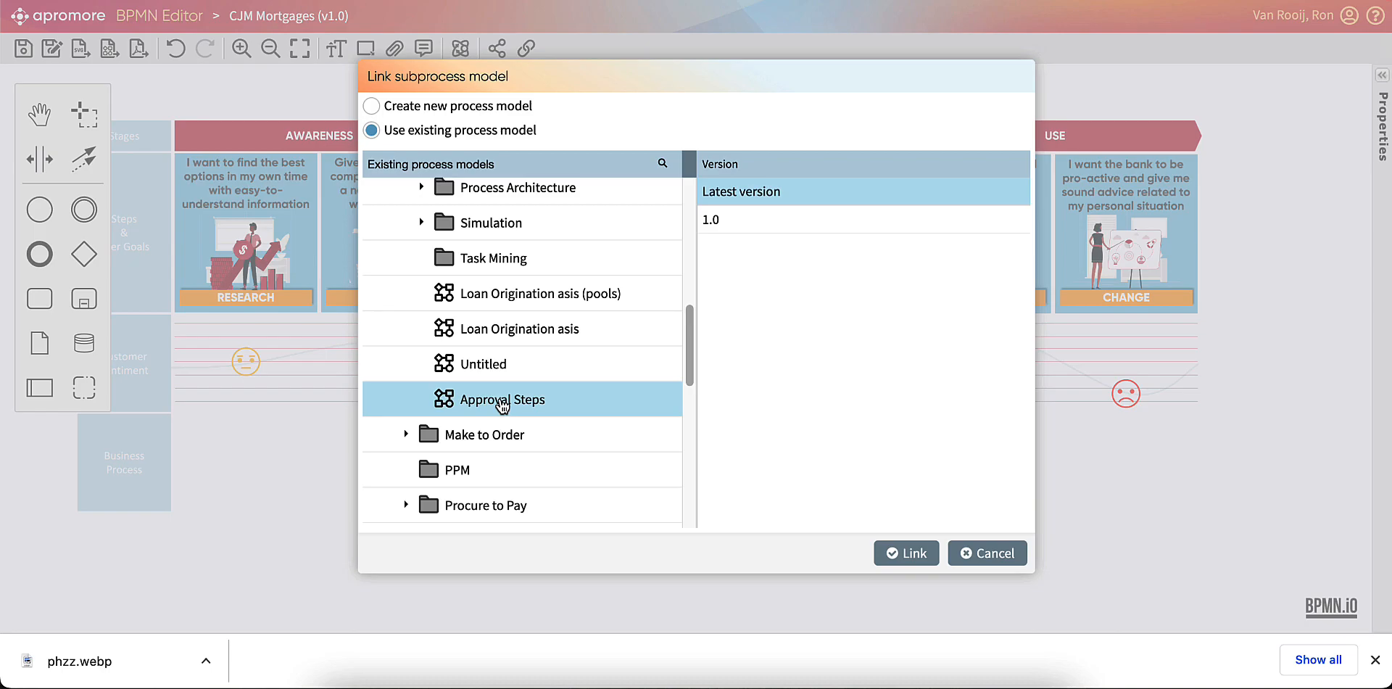
pyautogui.click(913, 553)
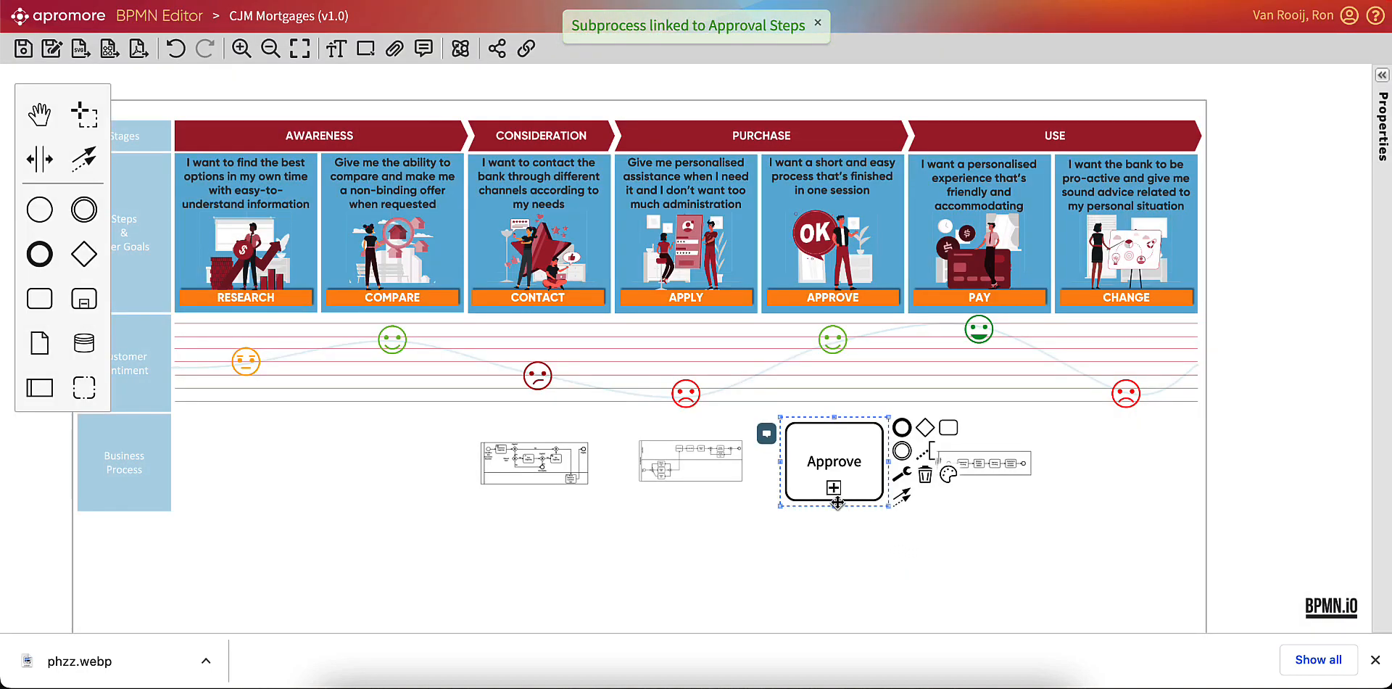
pyautogui.click(834, 488)
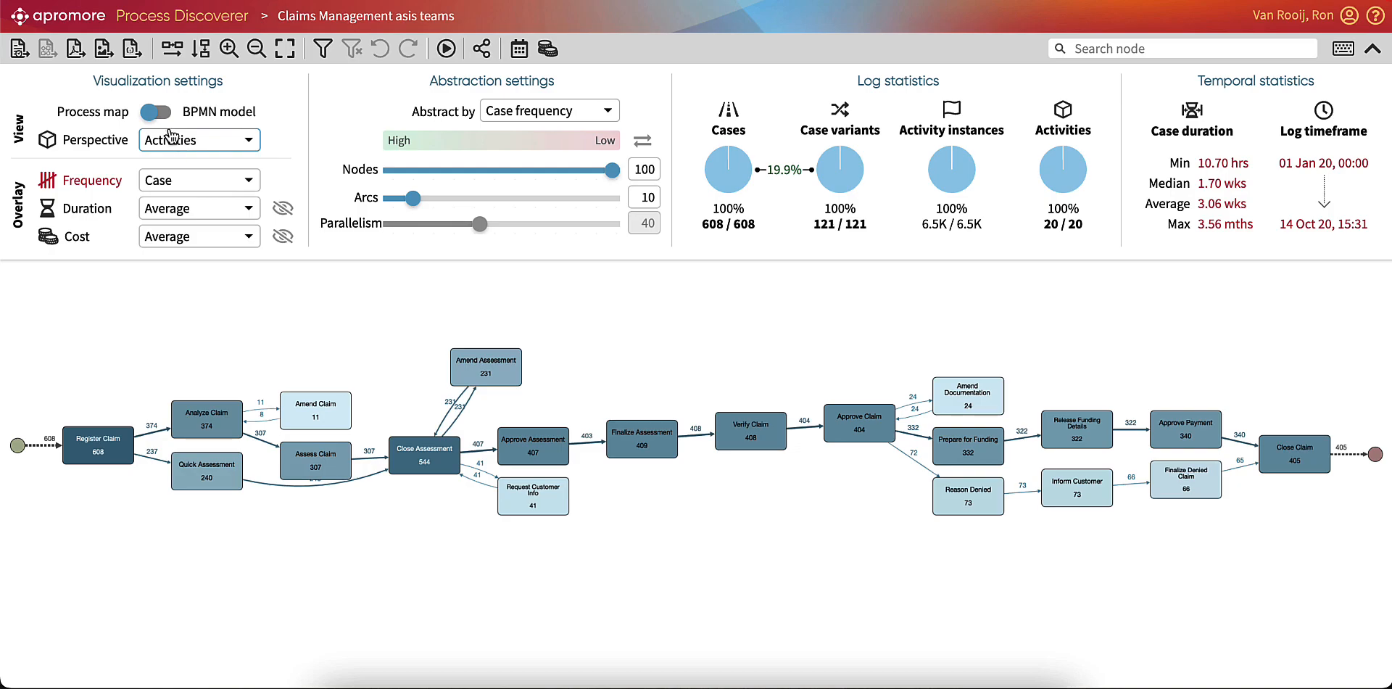
# Show the Claims Management asis teams log as a BPMN model, try arcs at 100, and set arcs to 12.
pyautogui.click(157, 111)
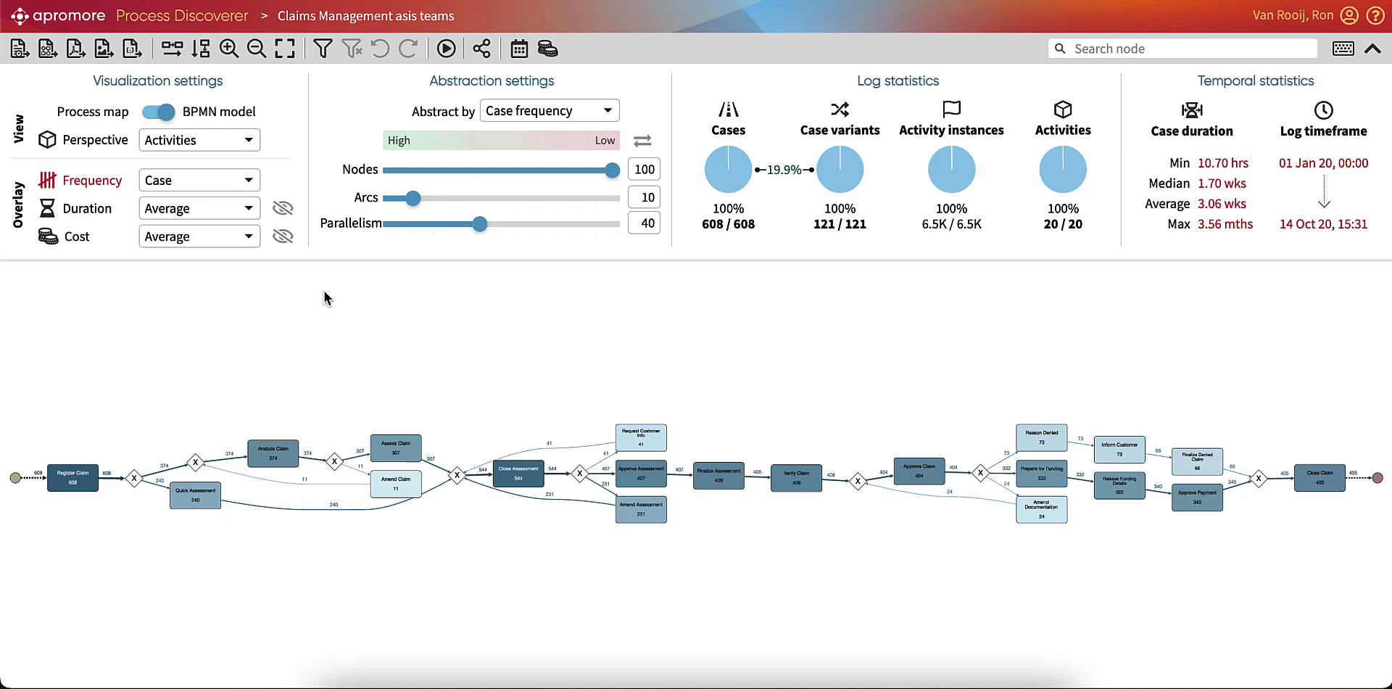
pyautogui.moveTo(412, 198); pyautogui.dragTo(617, 210)
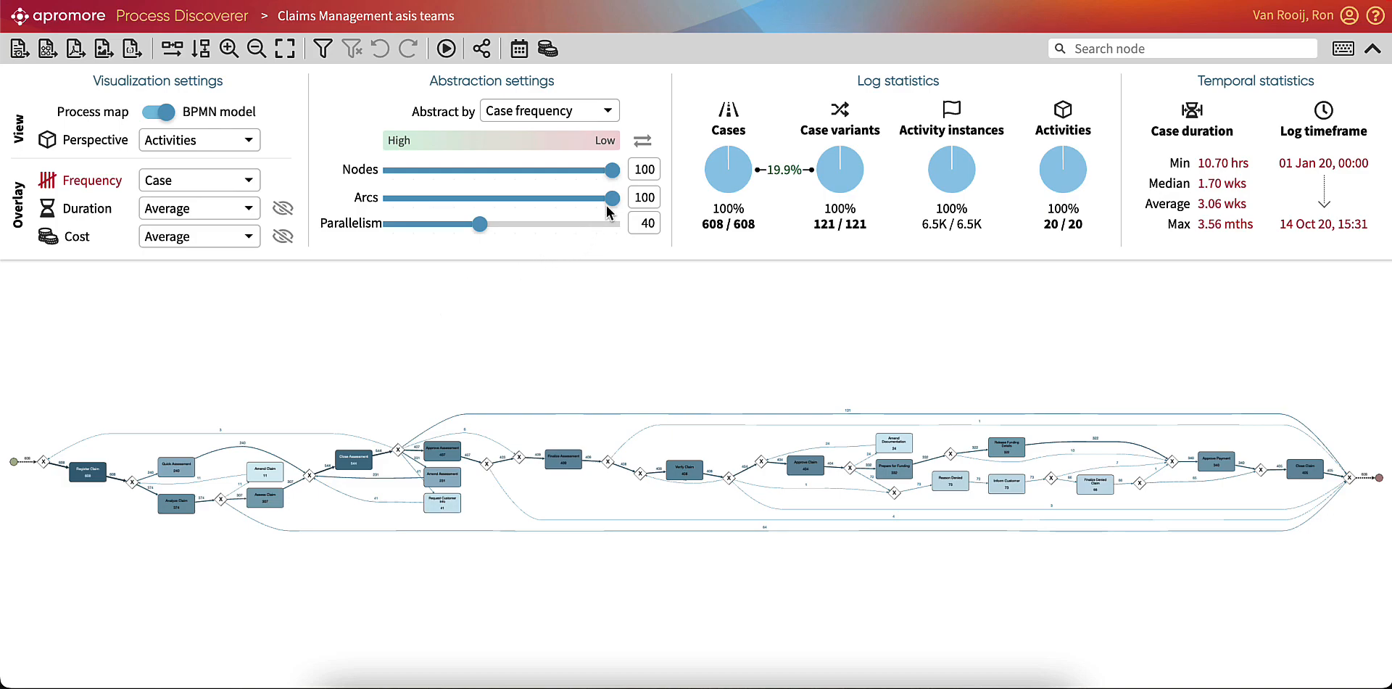
pyautogui.moveTo(607, 205); pyautogui.dragTo(411, 204)
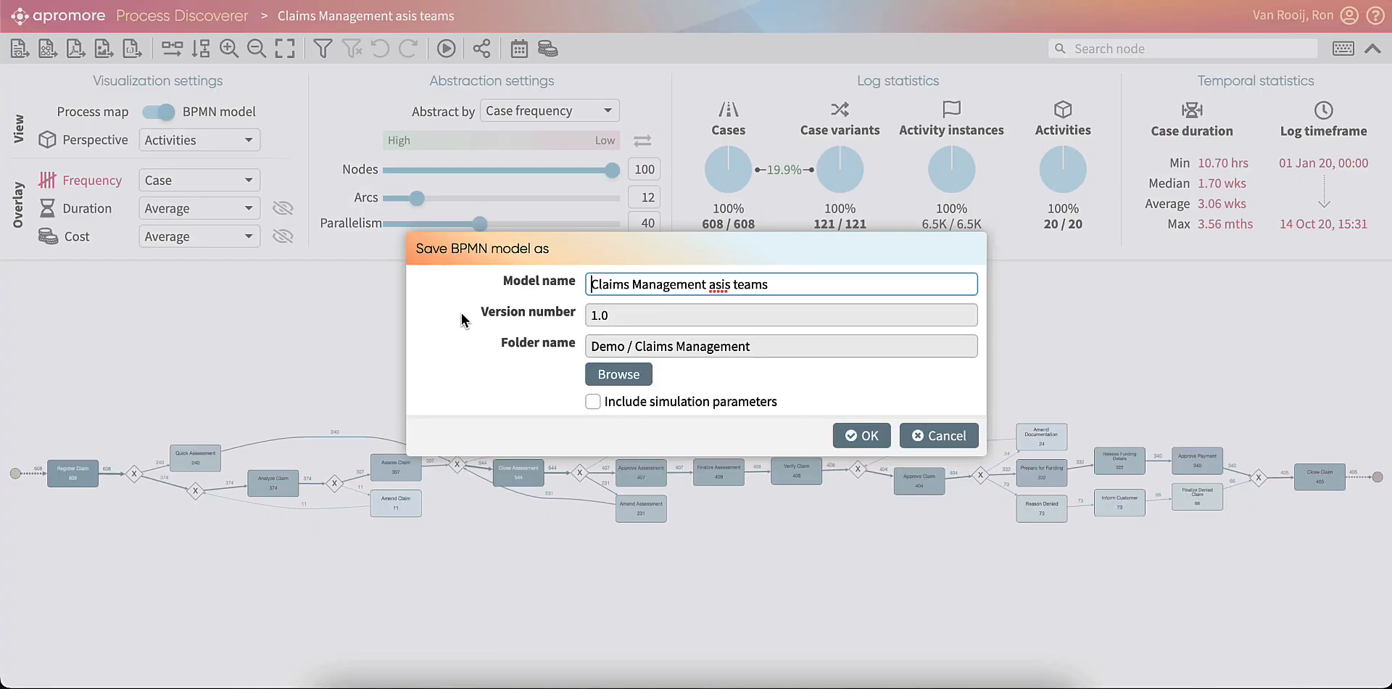
# Save the BPMN model as Claims Management digital twin, including simulation parameters, in the Demo / Claims Management folder.
pyautogui.moveTo(782, 285); pyautogui.dragTo(706, 286)
pyautogui.write('digi')
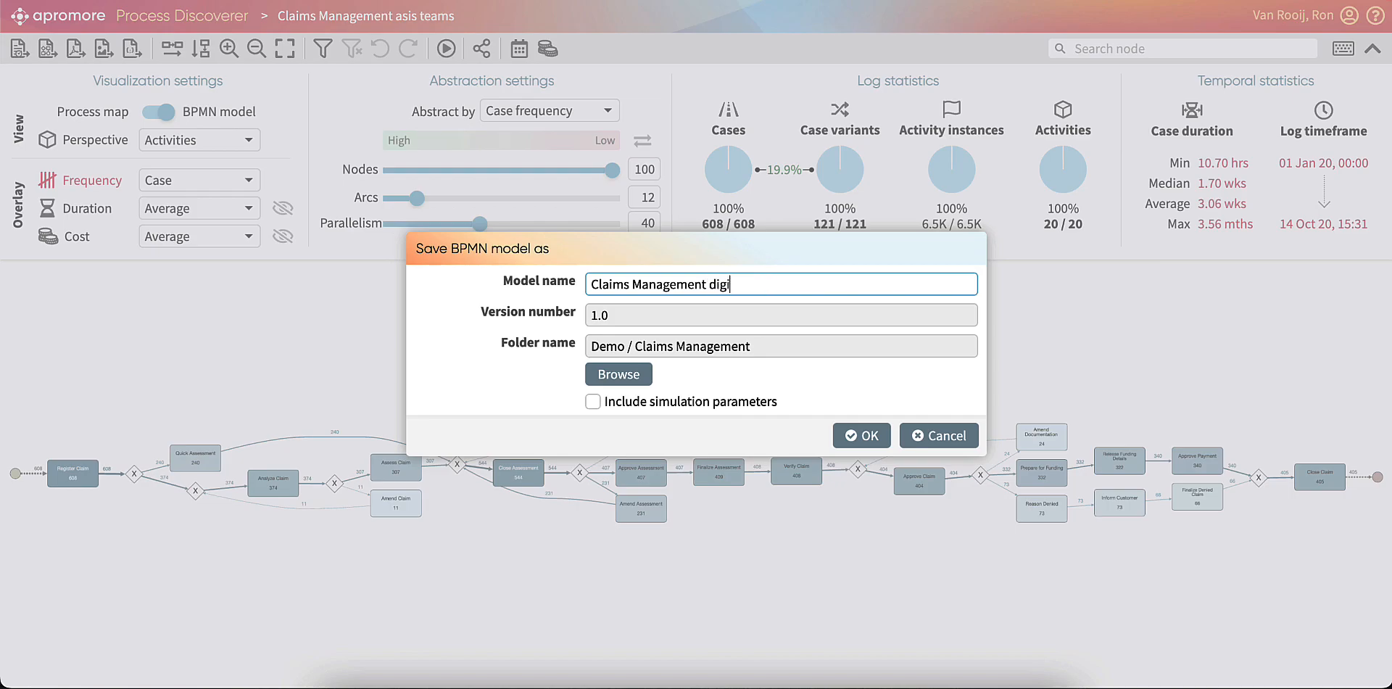
pyautogui.write('tal twin')
pyautogui.click(592, 404)
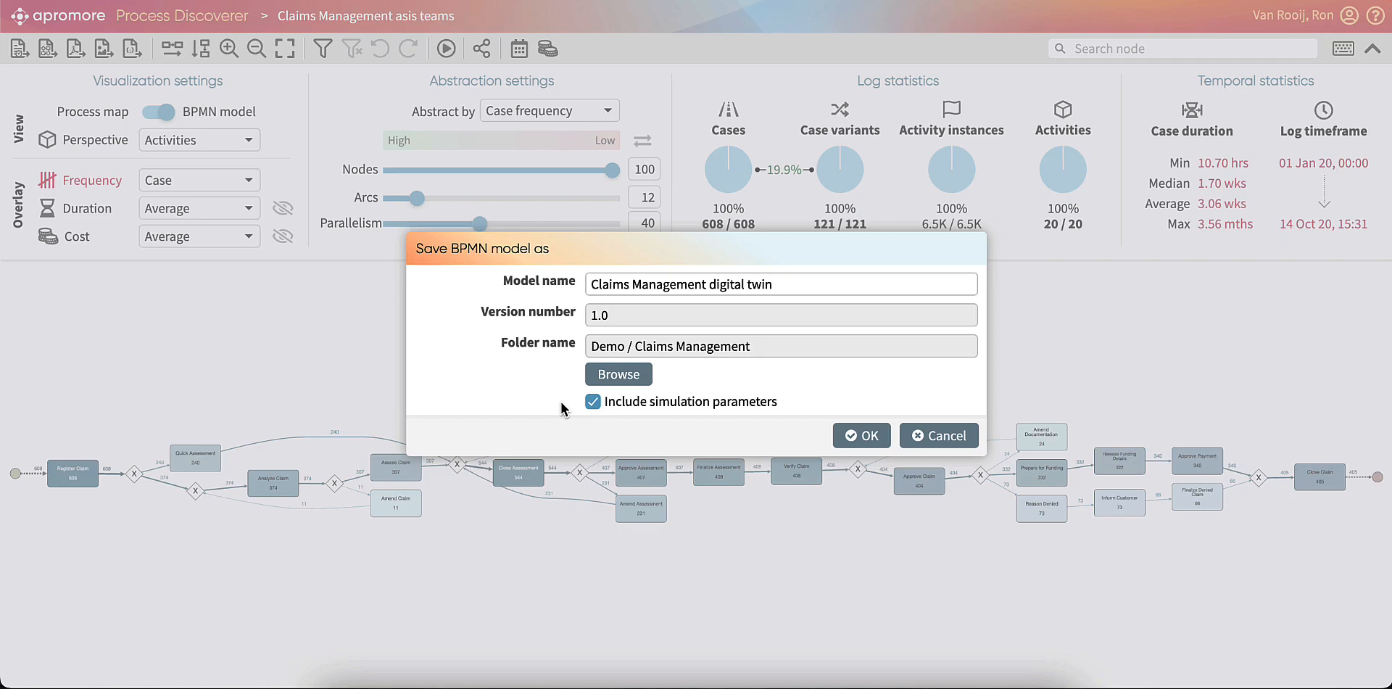
pyautogui.click(867, 436)
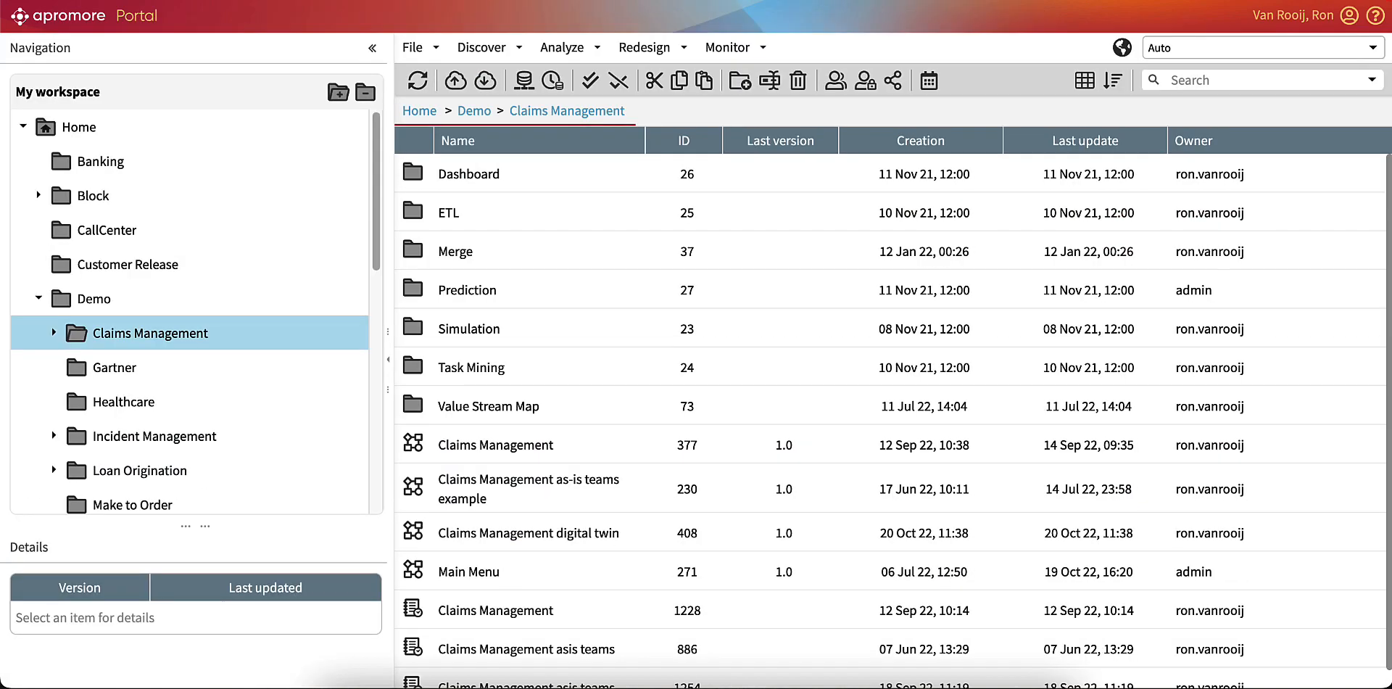
# Open the Claims Management digital twin model and display its general simulation properties.
pyautogui.doubleClick(525, 537)
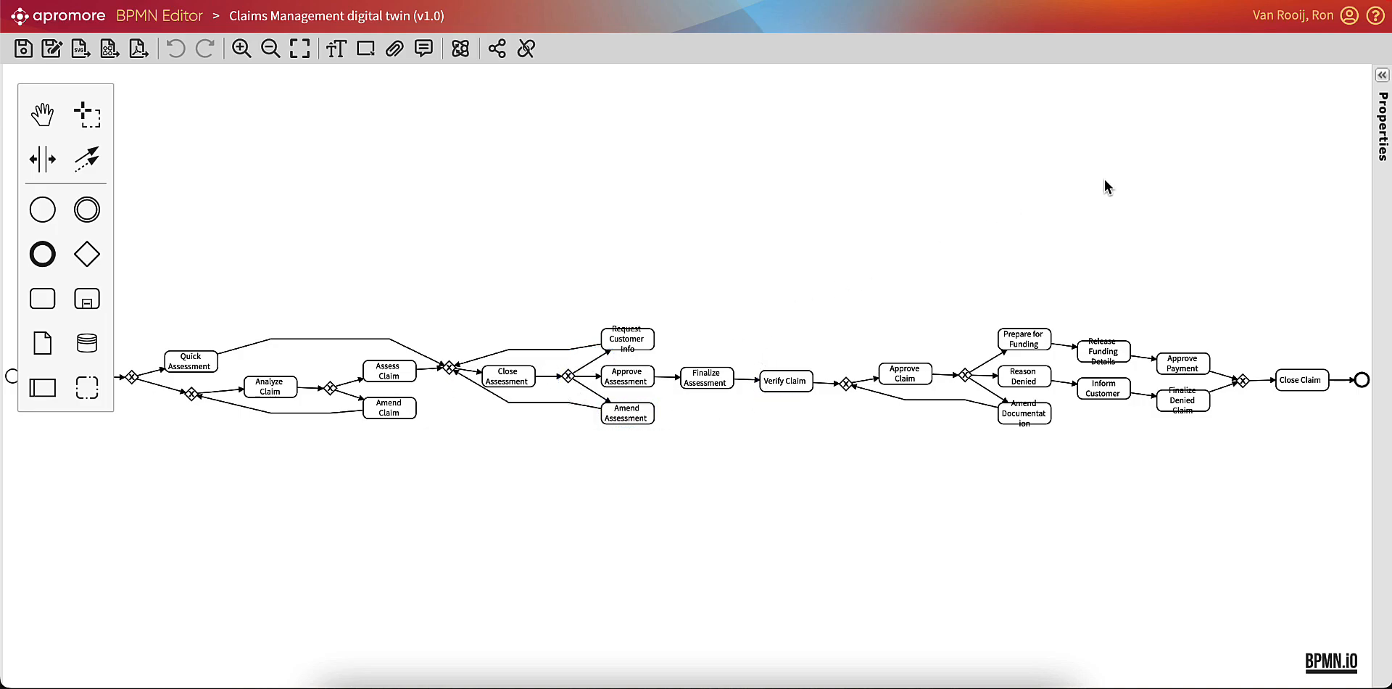
pyautogui.click(1382, 77)
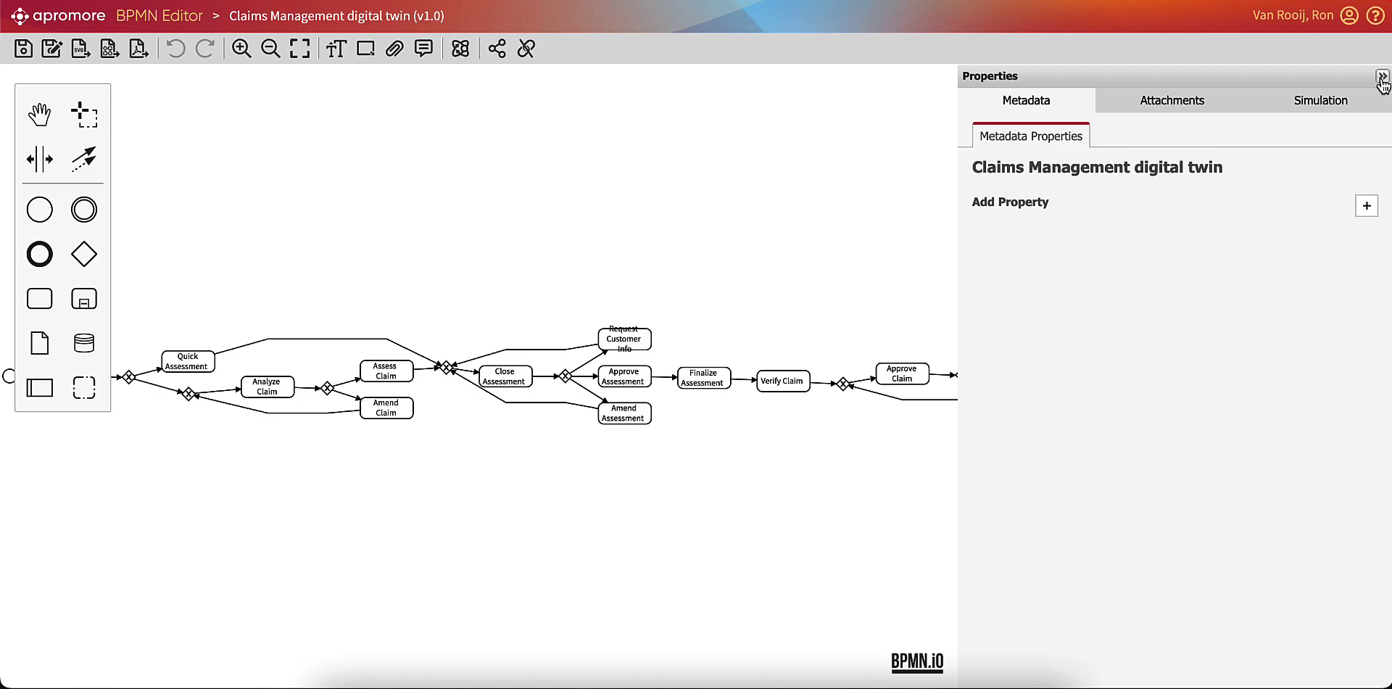
pyautogui.click(1335, 103)
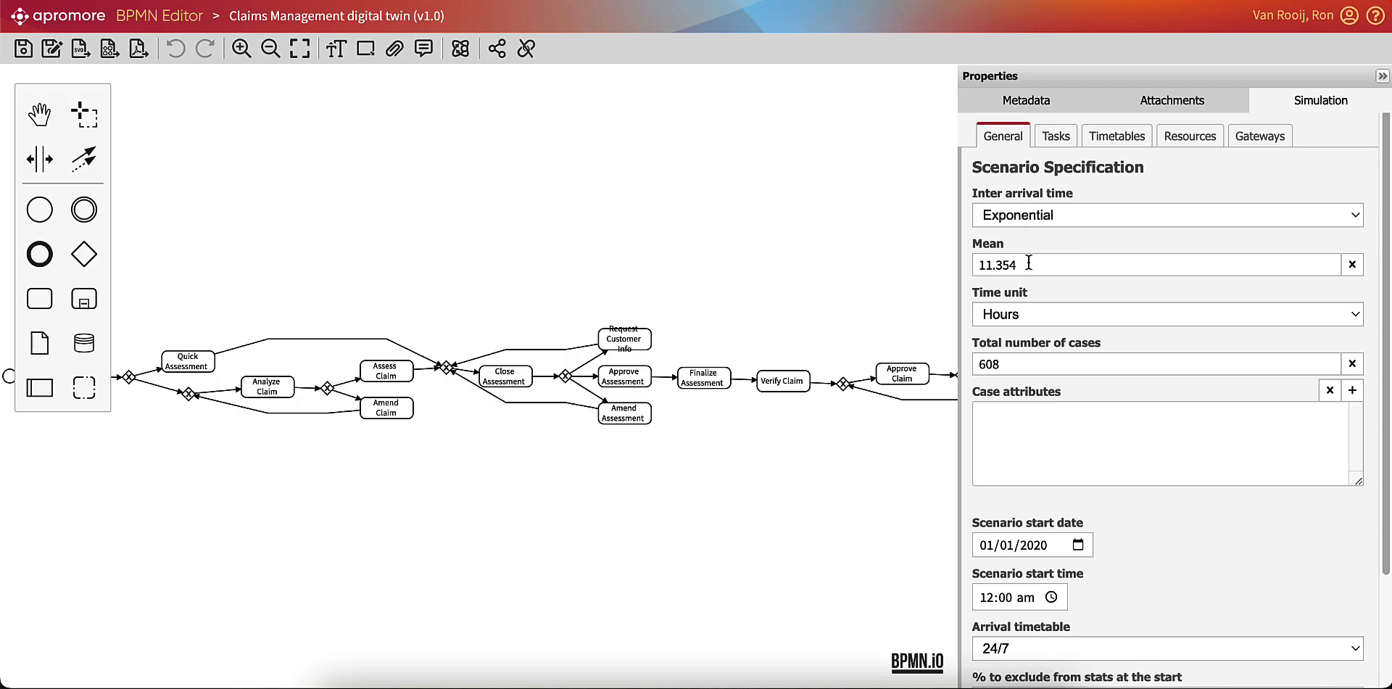
# Examine the digital twin's simulation settings for tasks, timetables and resource pools.
pyautogui.click(1057, 136)
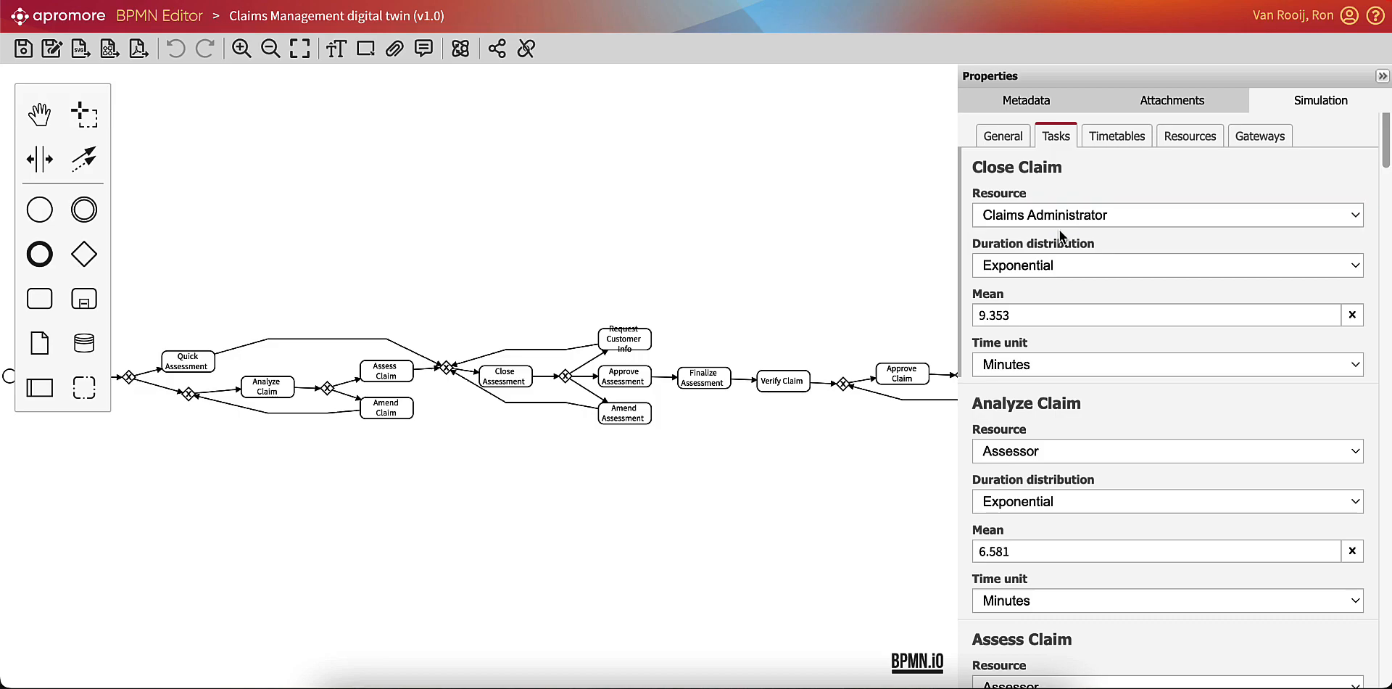
pyautogui.scroll(-6, 1059, 217)
pyautogui.scroll(-15, 1061, 235)
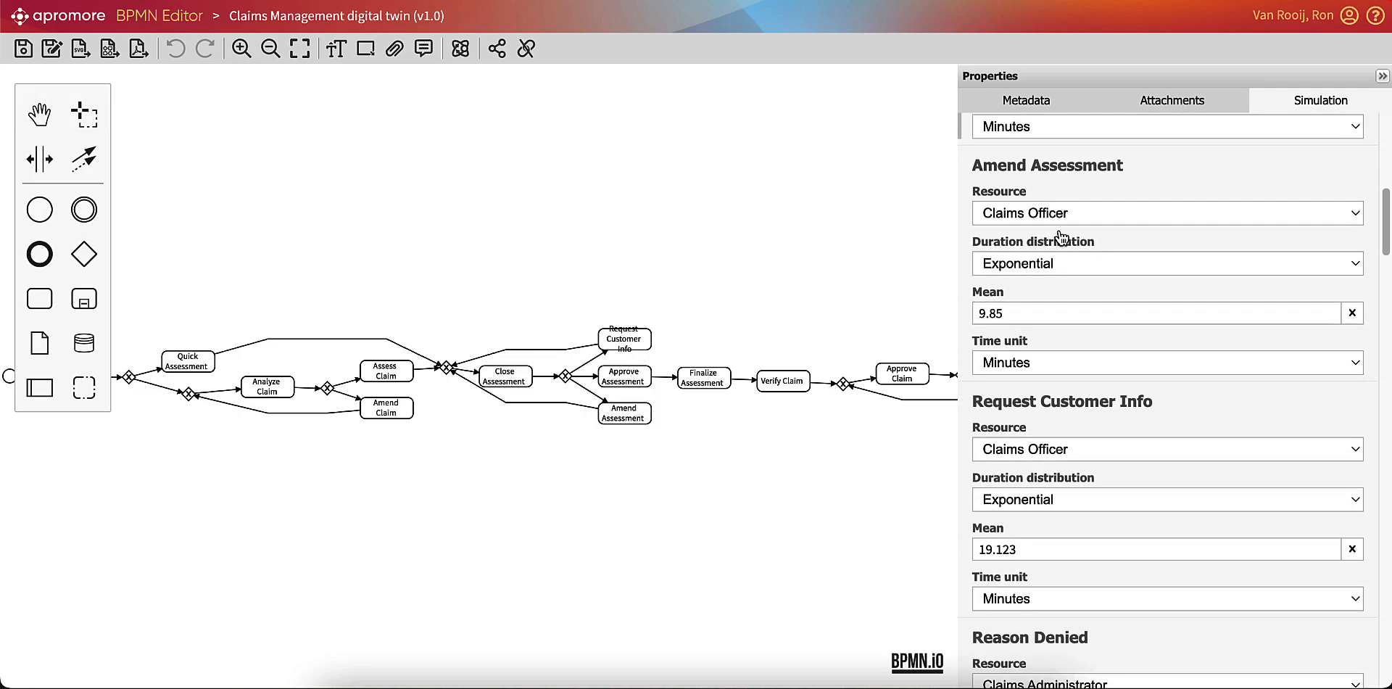
pyautogui.scroll(-3, 1061, 237)
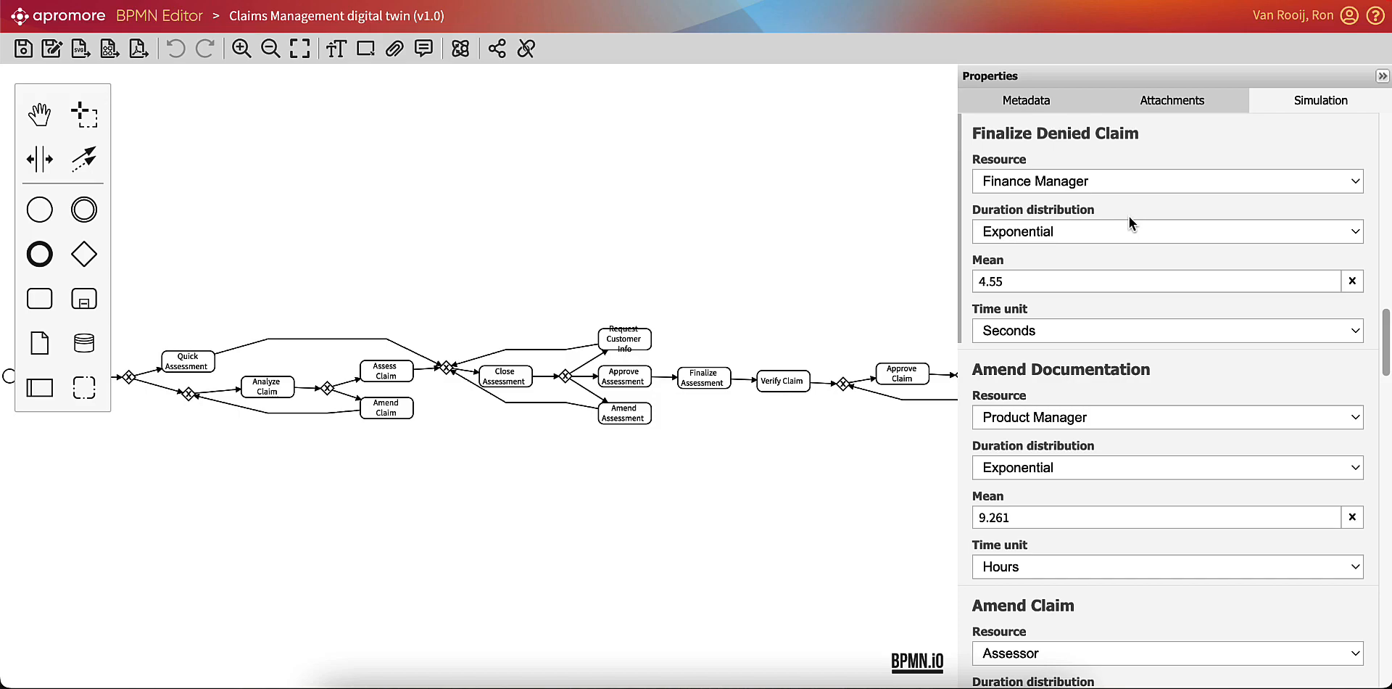
pyautogui.scroll(20, 1129, 216)
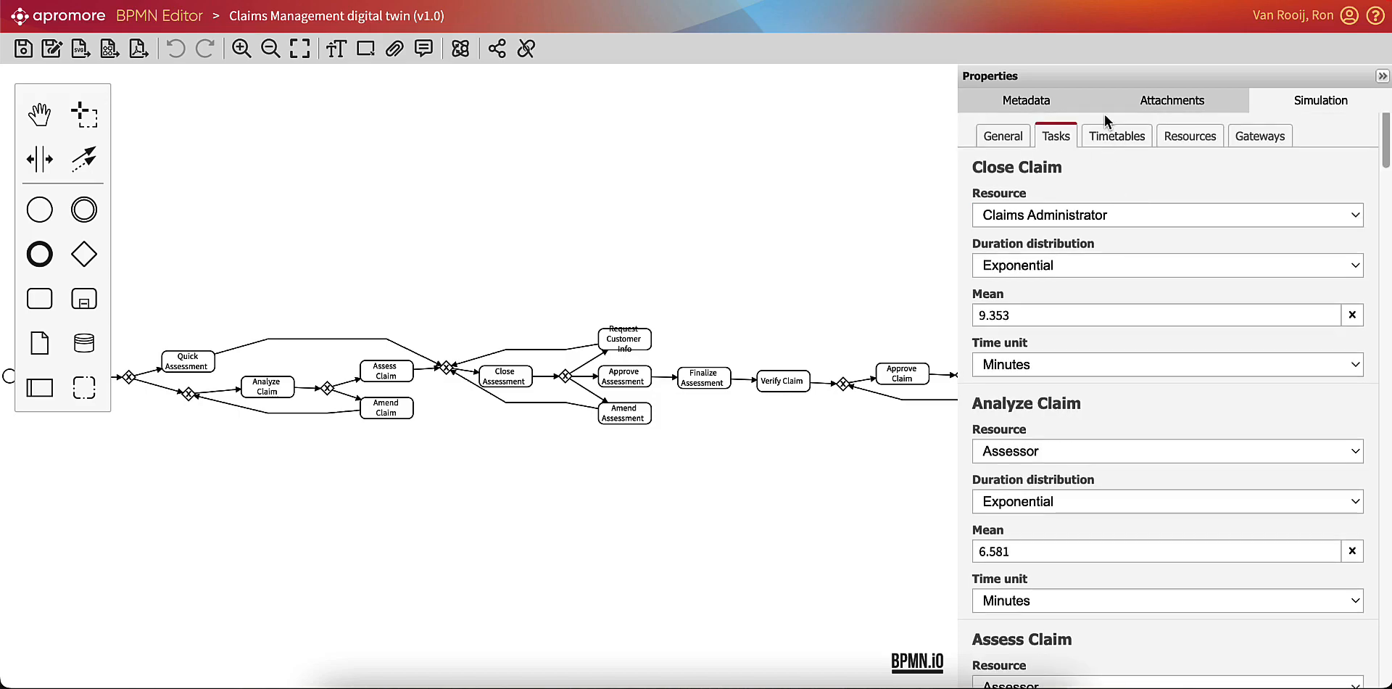
pyautogui.click(1109, 134)
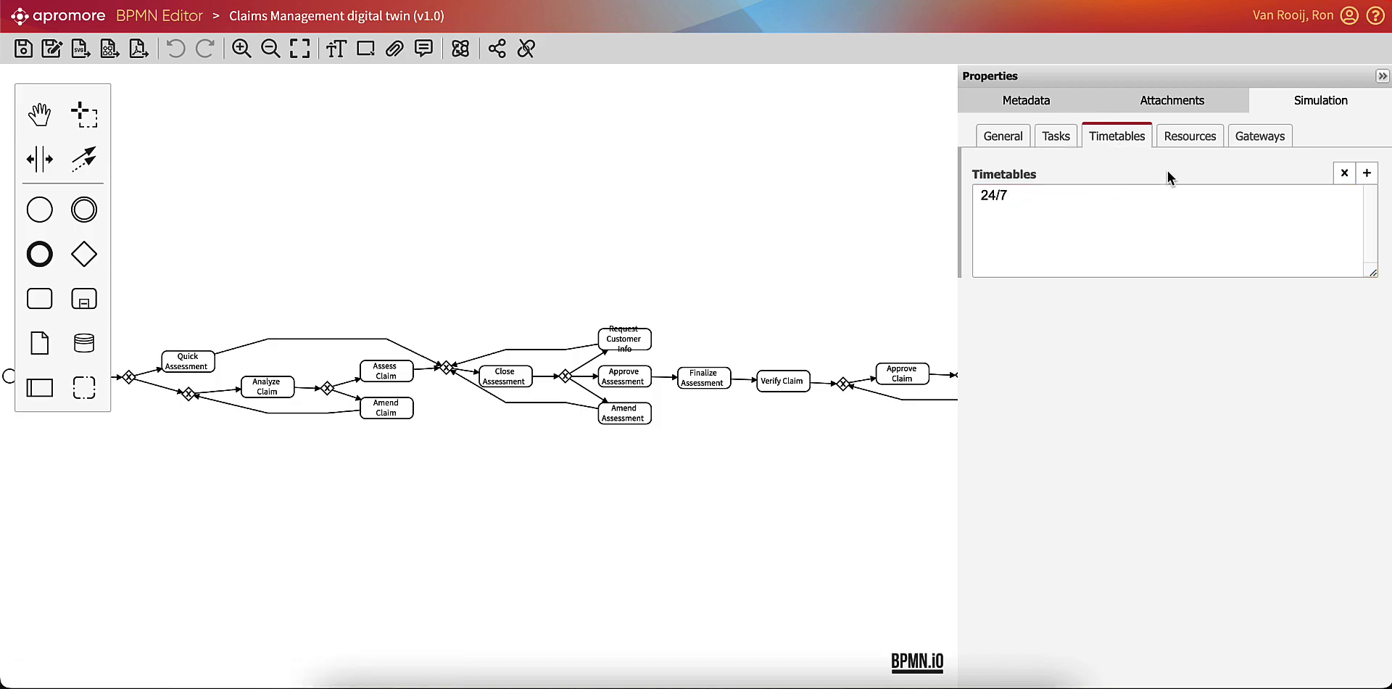
pyautogui.click(1182, 143)
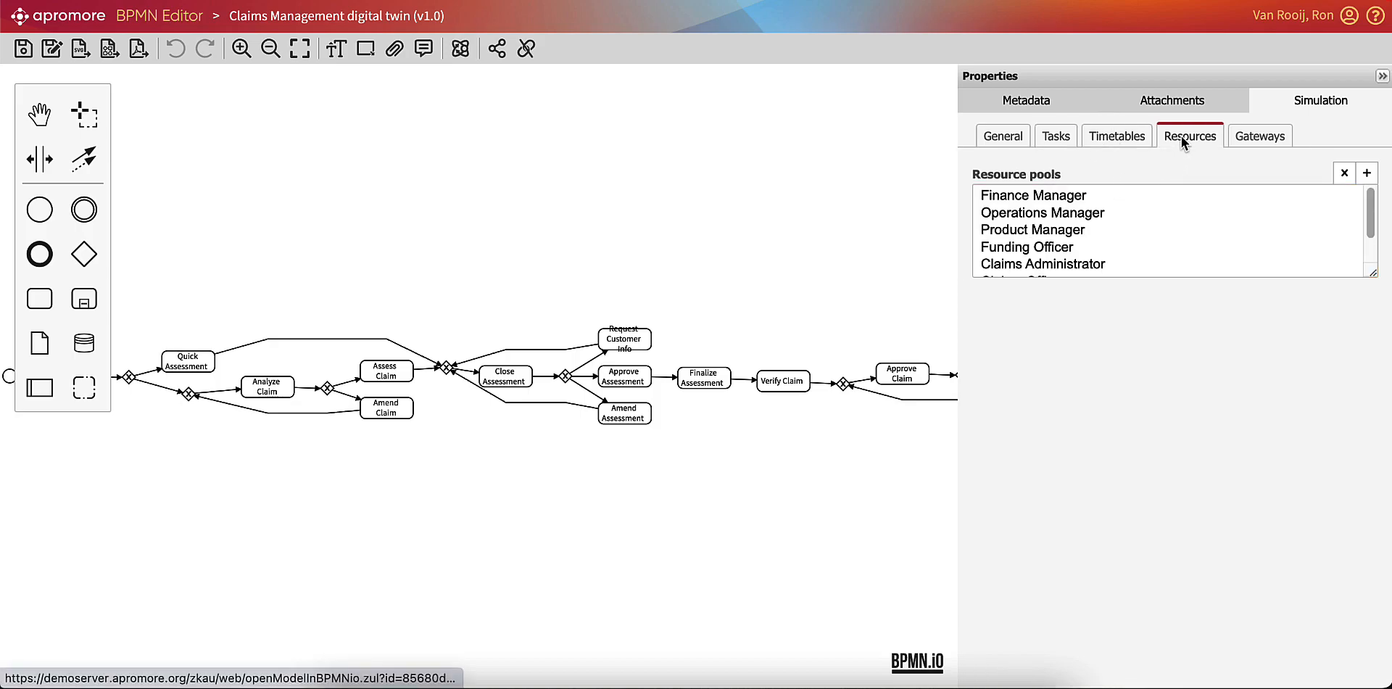
# Examine the Finance, Operations and Product Manager resource pools and the gateway probabilities of the digital twin.
pyautogui.click(1058, 203)
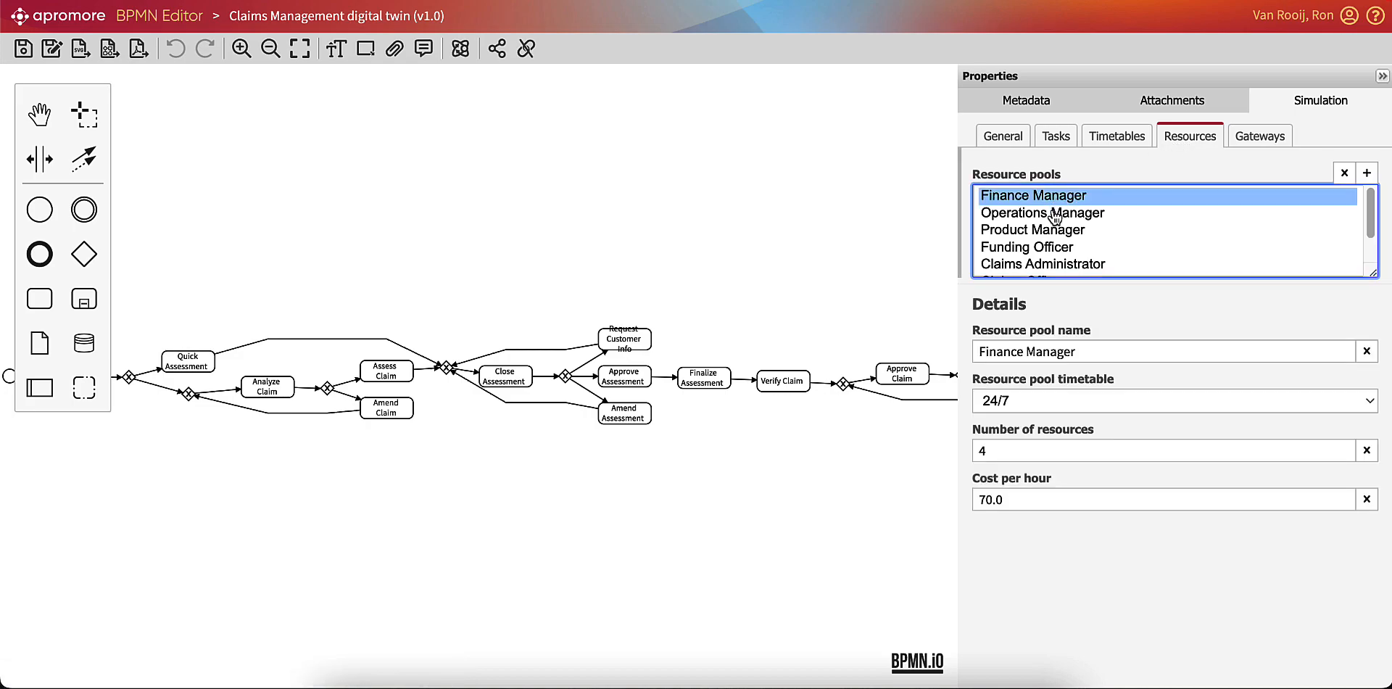
pyautogui.click(1055, 214)
pyautogui.click(1050, 231)
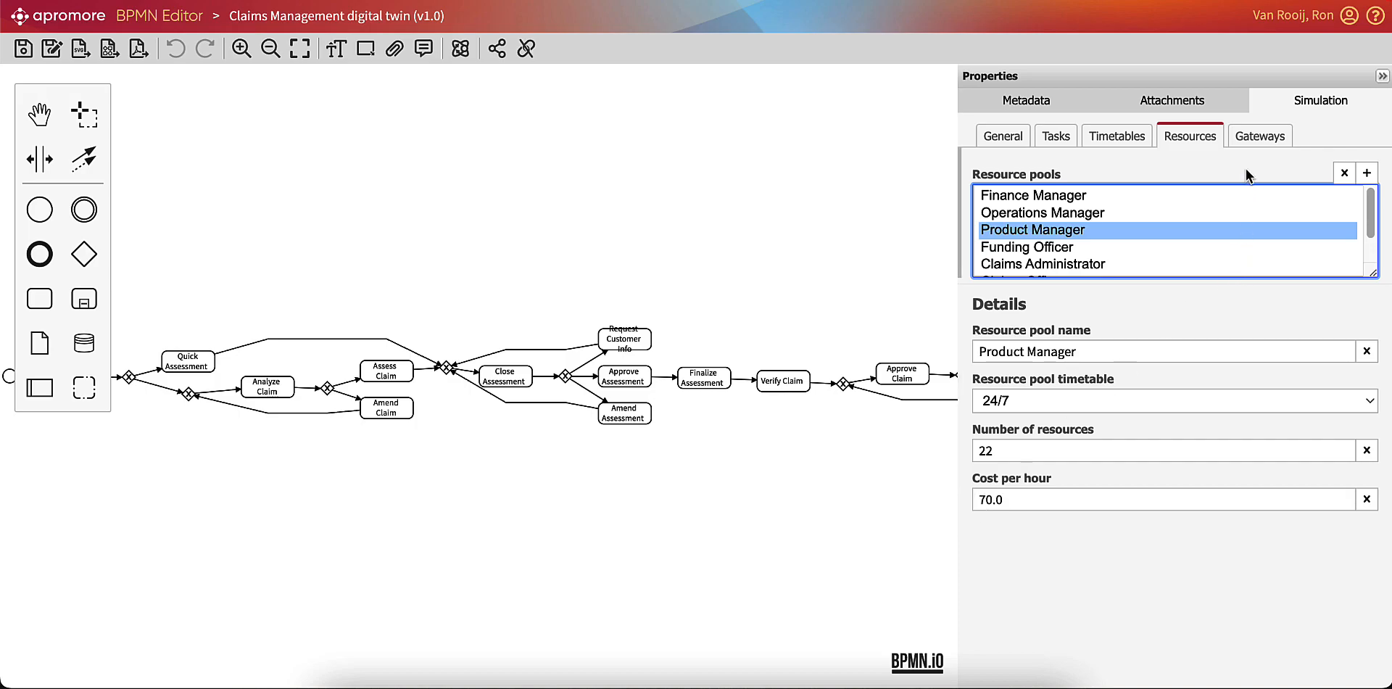
pyautogui.click(1249, 145)
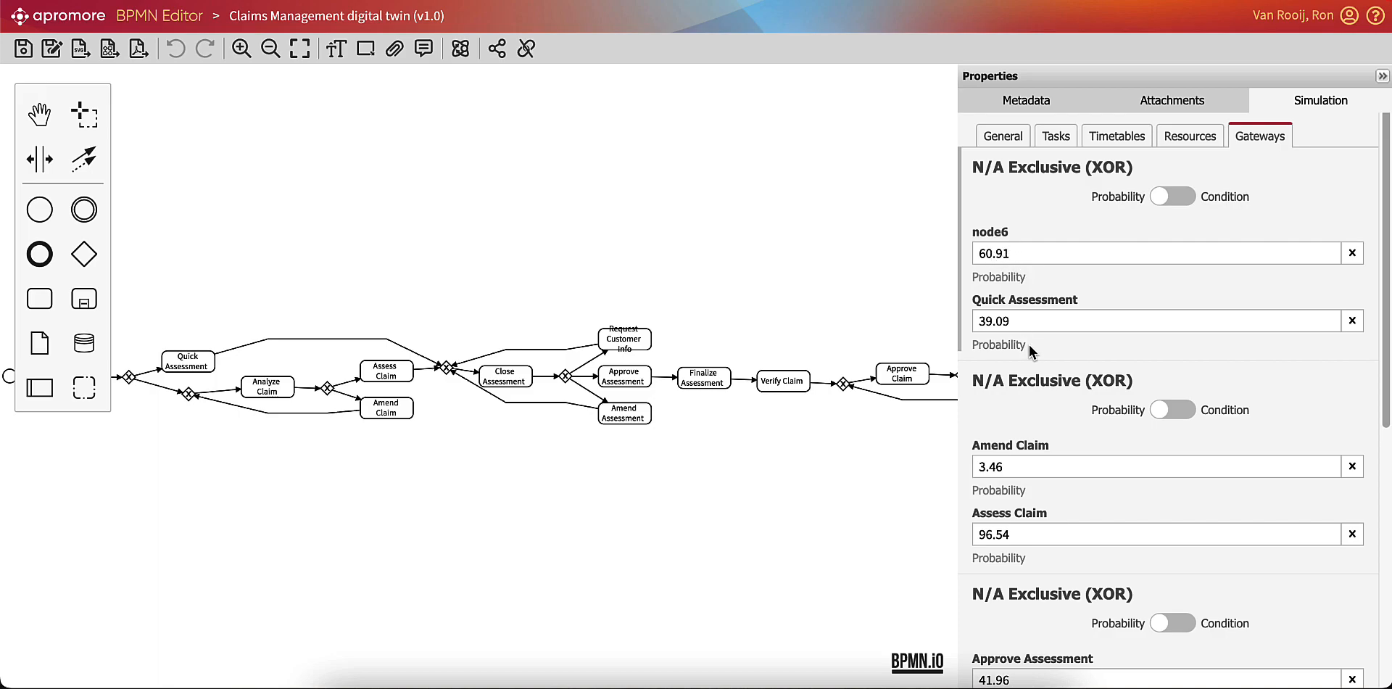
pyautogui.scroll(-3, 1017, 455)
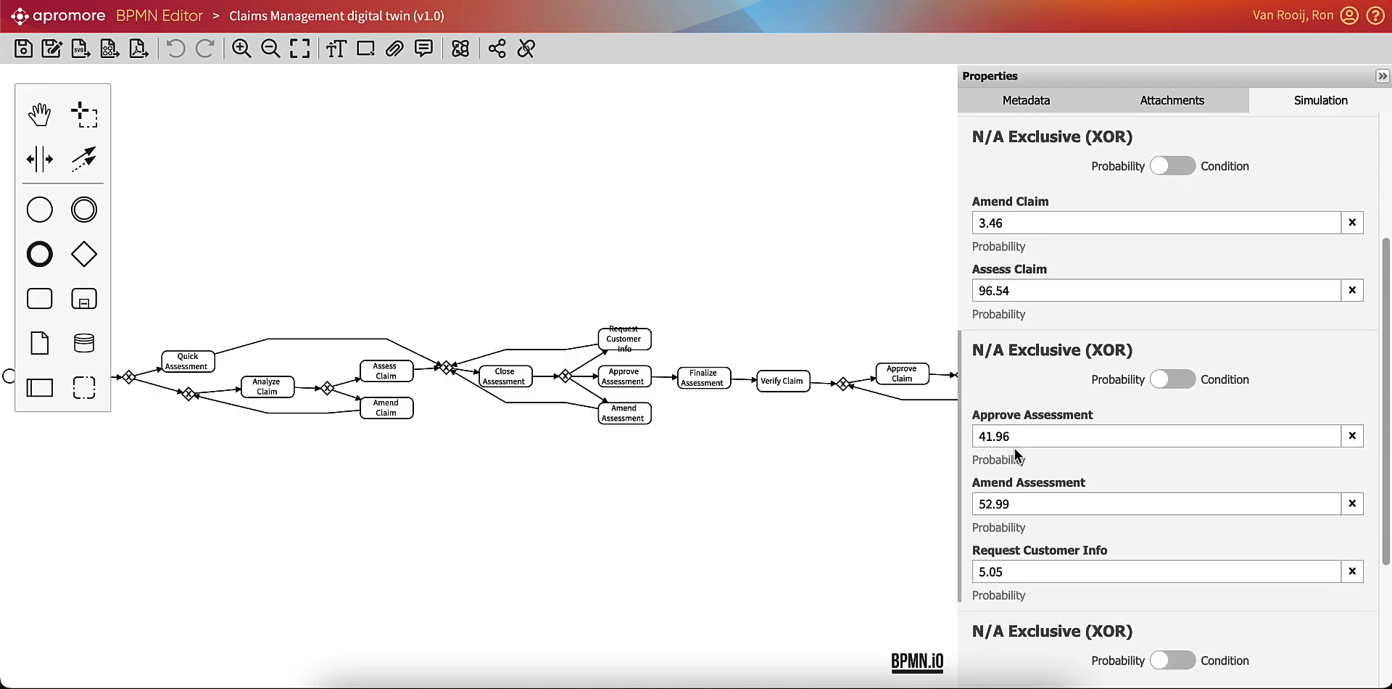
pyautogui.scroll(3, 1017, 456)
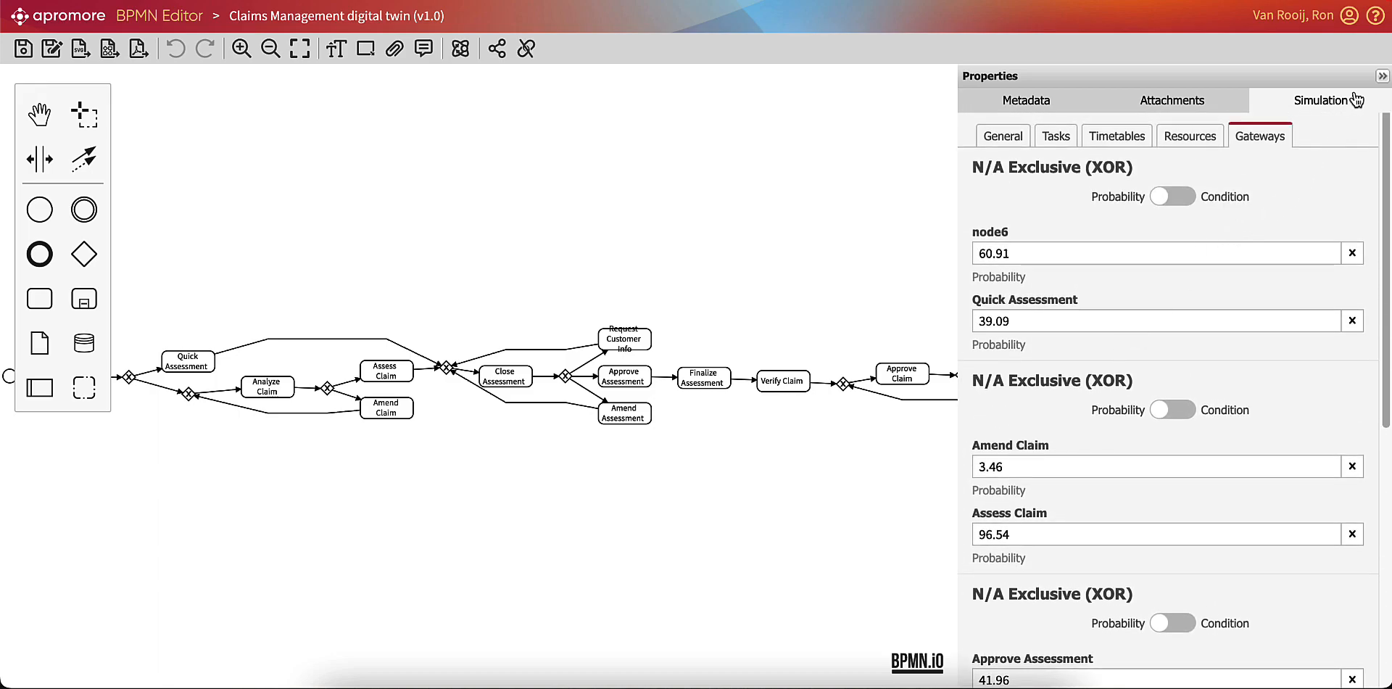
pyautogui.click(1382, 78)
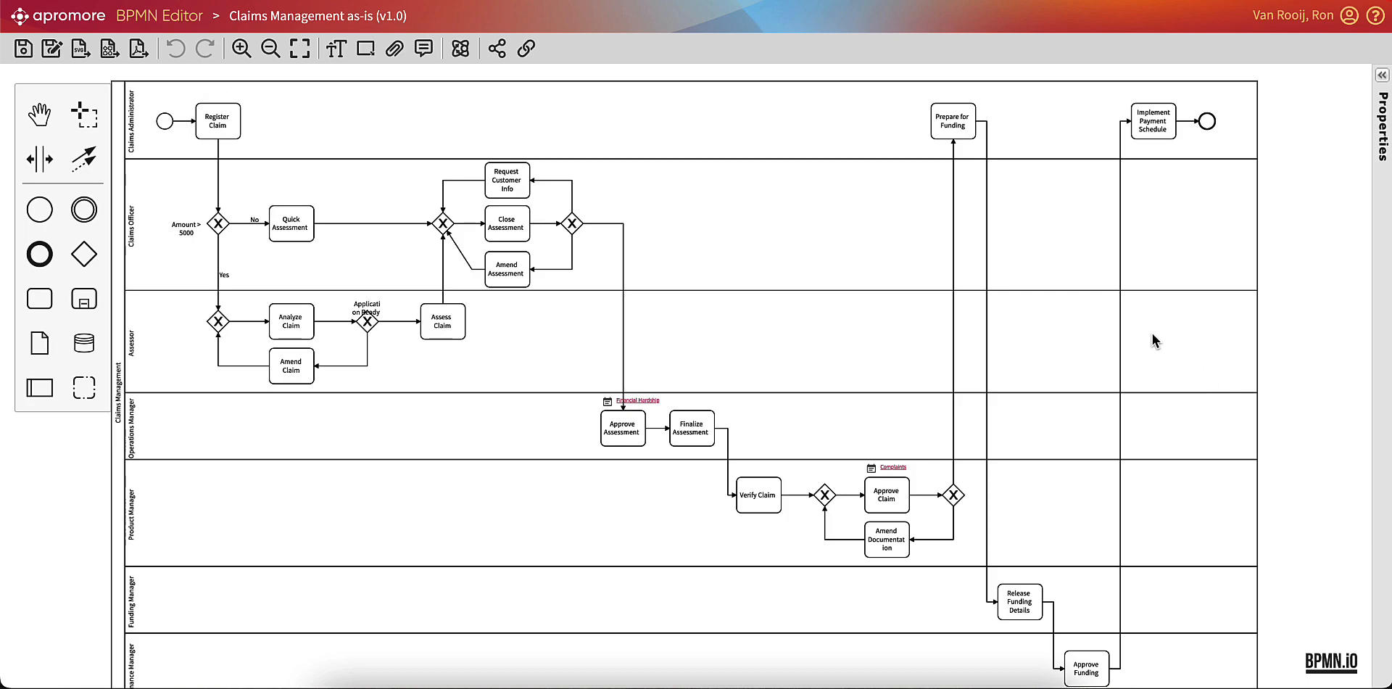
# View the linked Complaints and Financial Hardship documents from the Claims Management as-is model, closing each one after viewing.
pyautogui.click(889, 469)
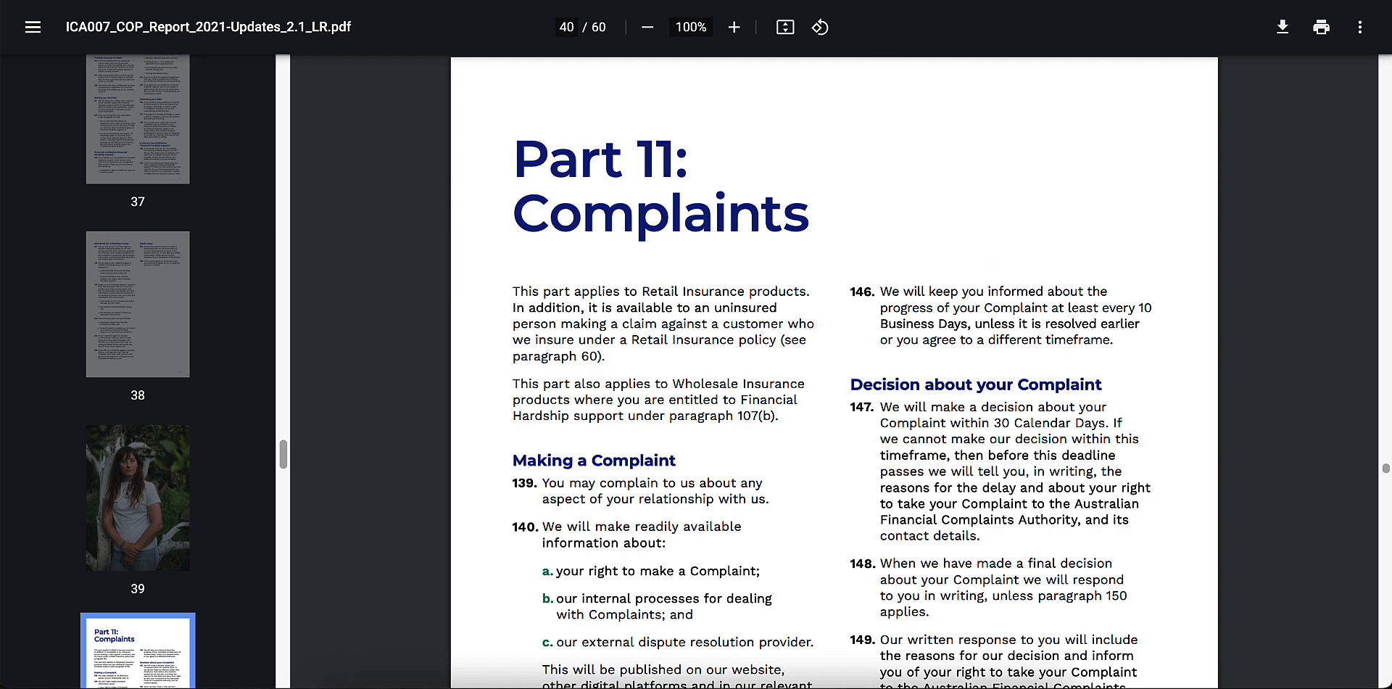
pyautogui.press('super+w')
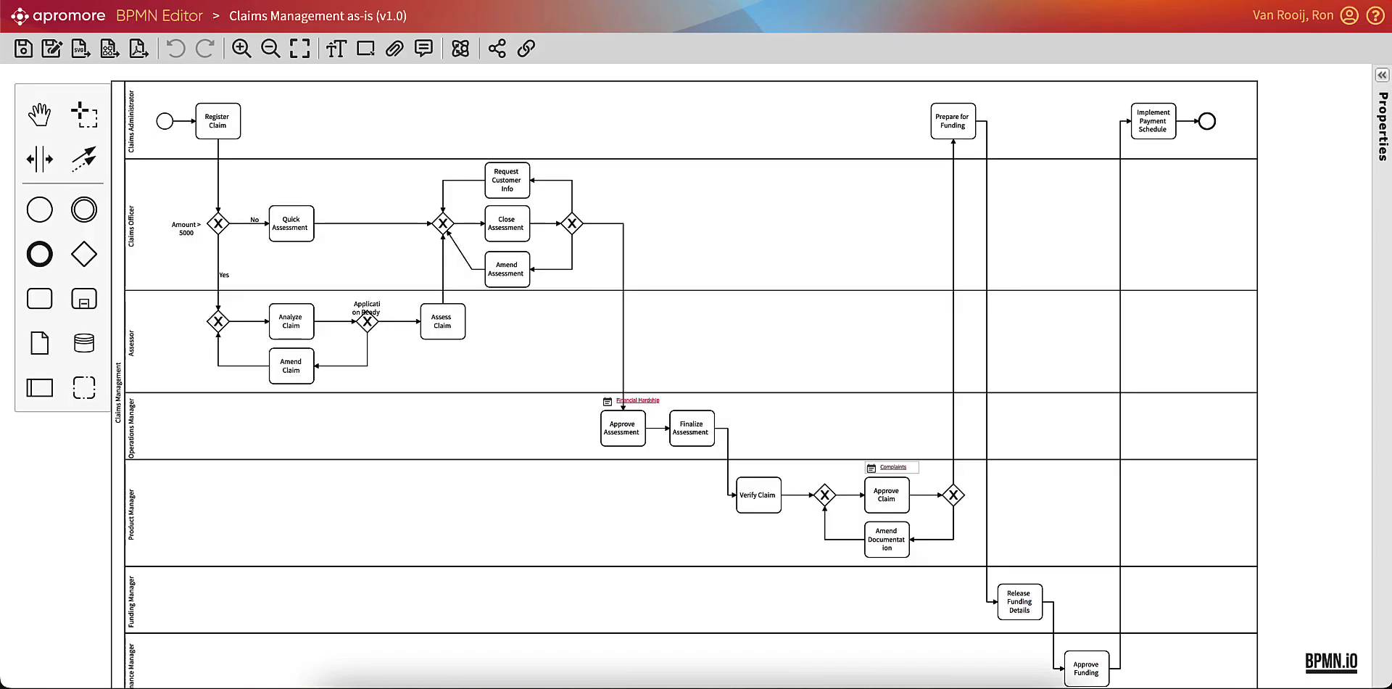
pyautogui.click(643, 403)
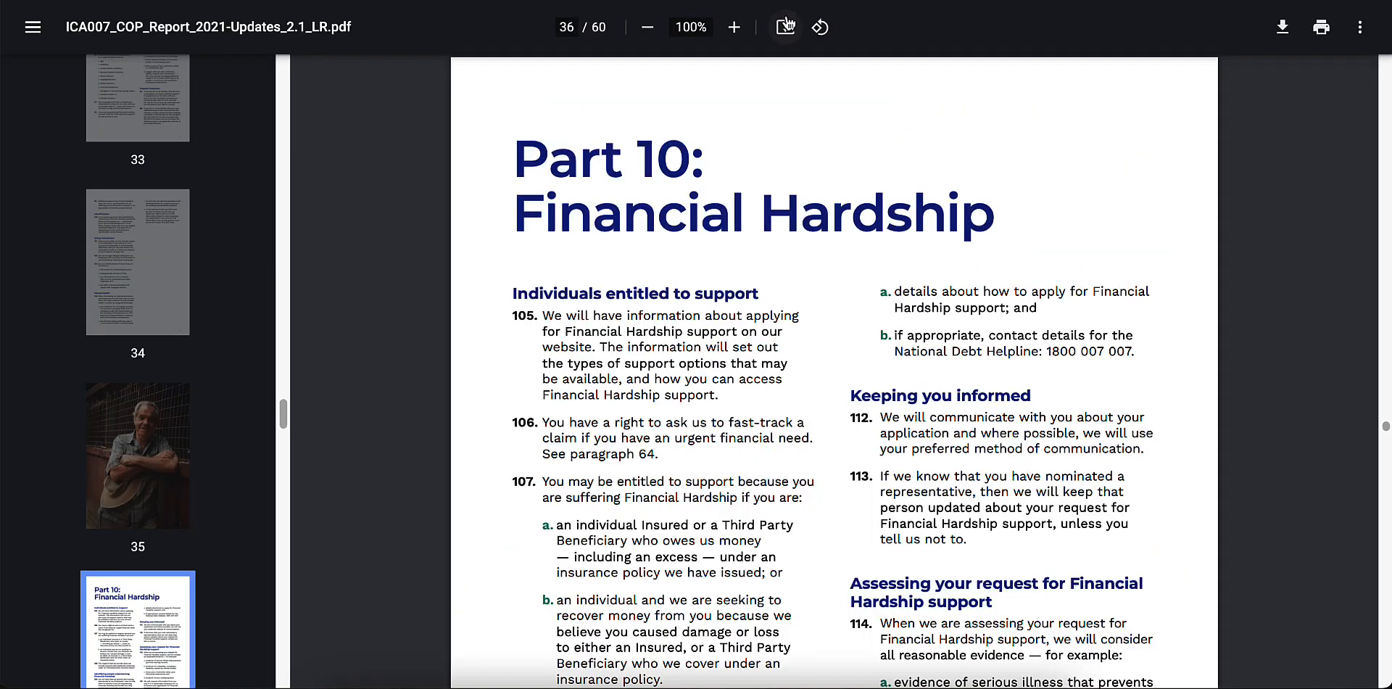
pyautogui.press('super+w')
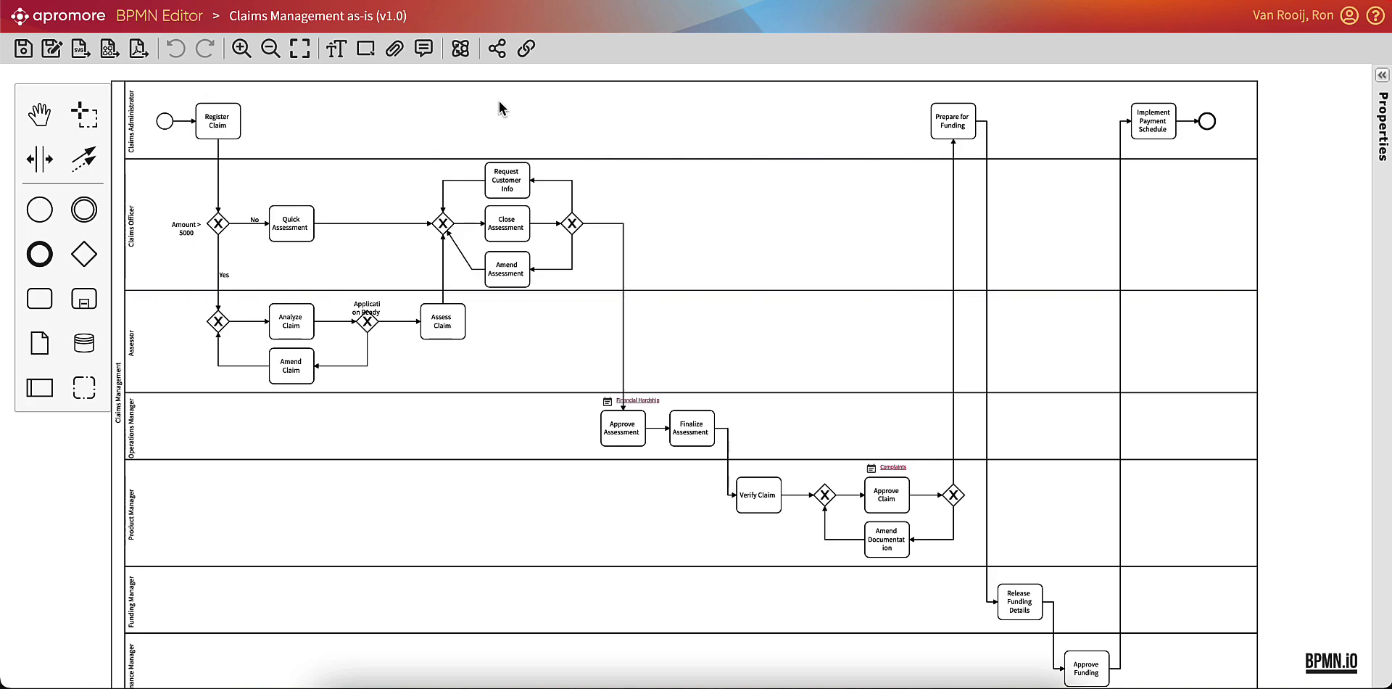
# Simulate the Claims Management as-is model and save the generated log as Claims Management AS IS.
pyautogui.click(461, 57)
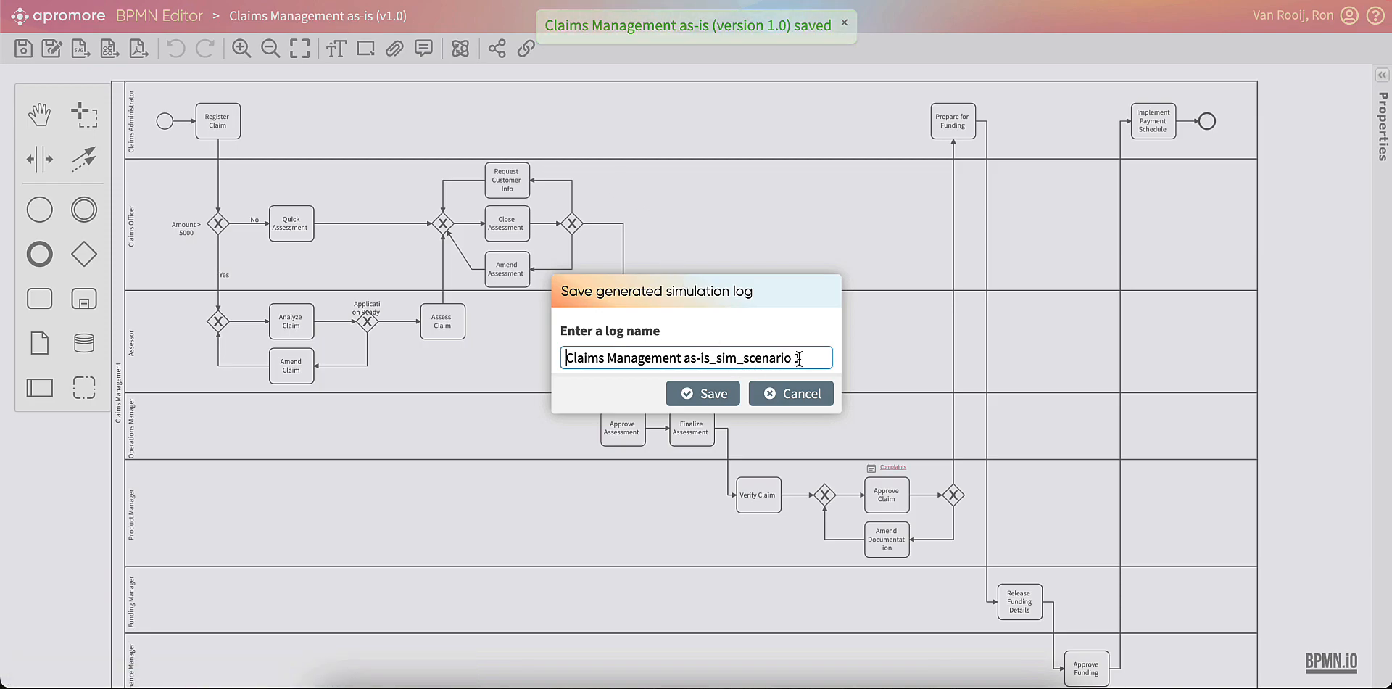
pyautogui.moveTo(804, 358); pyautogui.dragTo(687, 357)
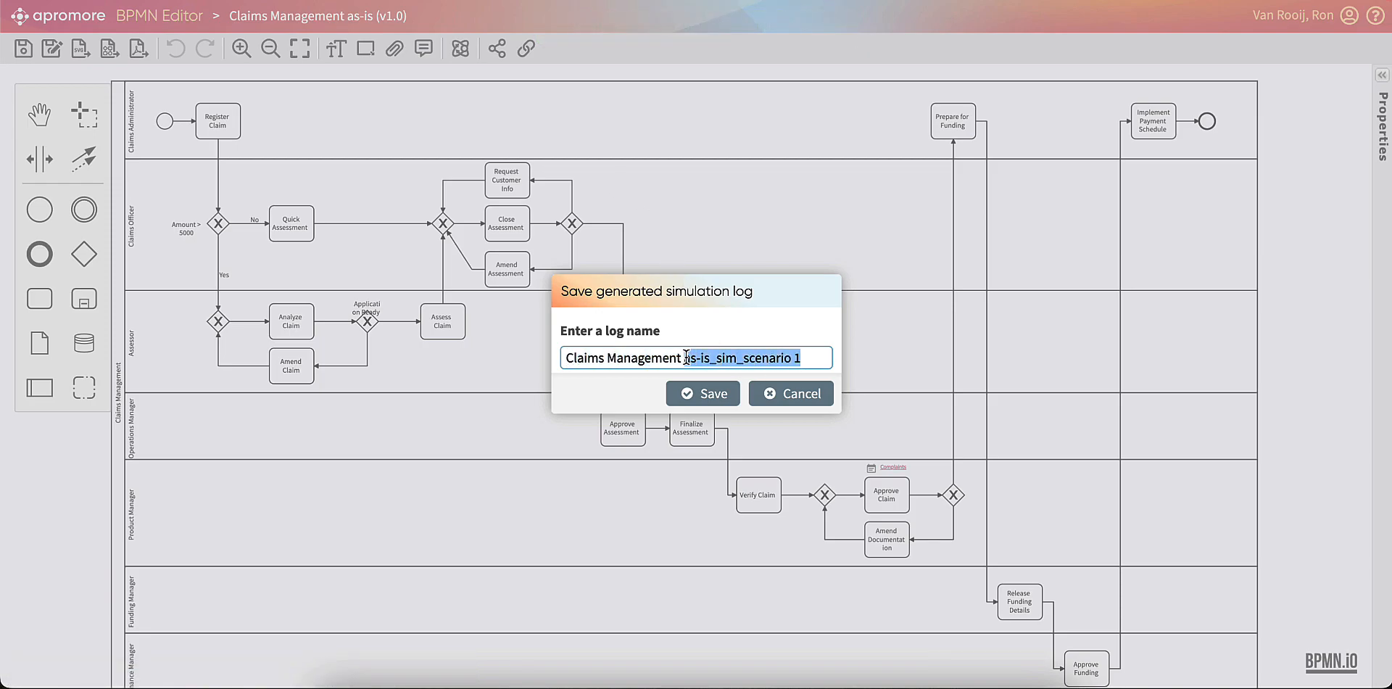
pyautogui.press('BackSpace')
pyautogui.press('BackSpace')
pyautogui.write('AS IS')
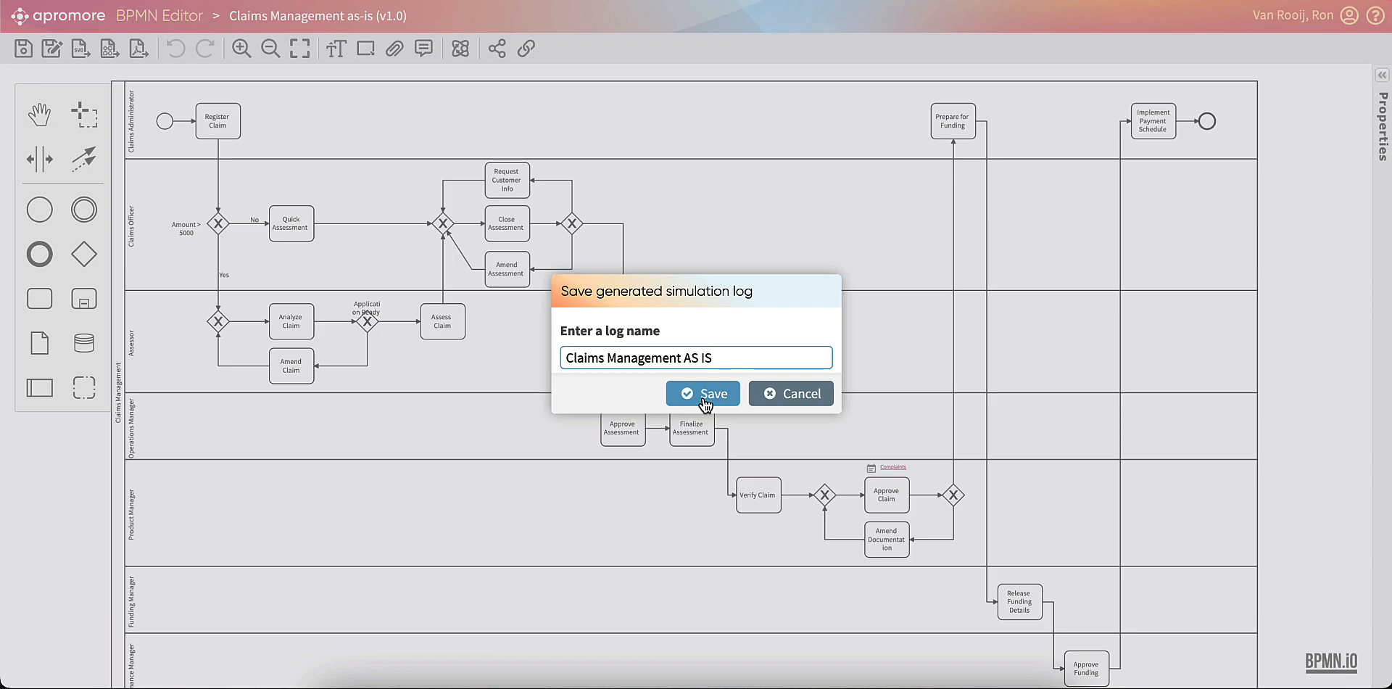
pyautogui.click(706, 401)
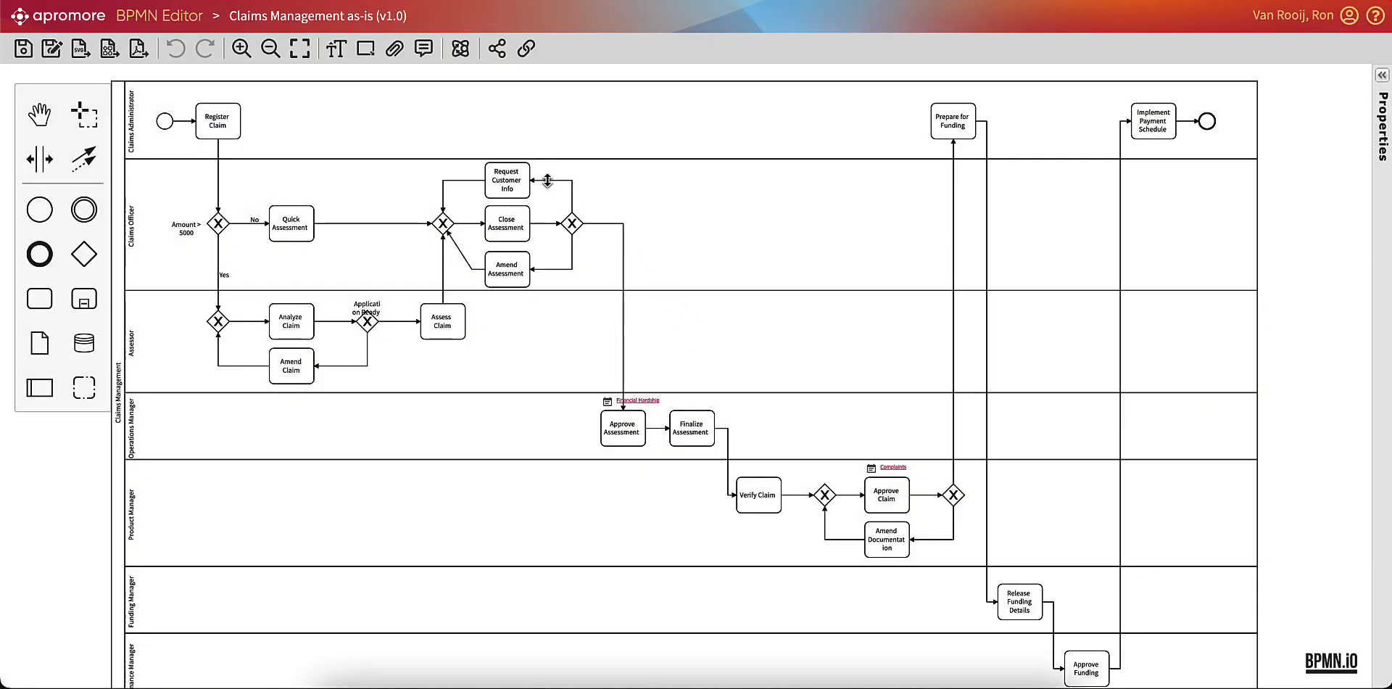
# Return to the Portal's Simulation folder and view the Claims Management ASIS log as a process map.
pyautogui.click(320, 1)
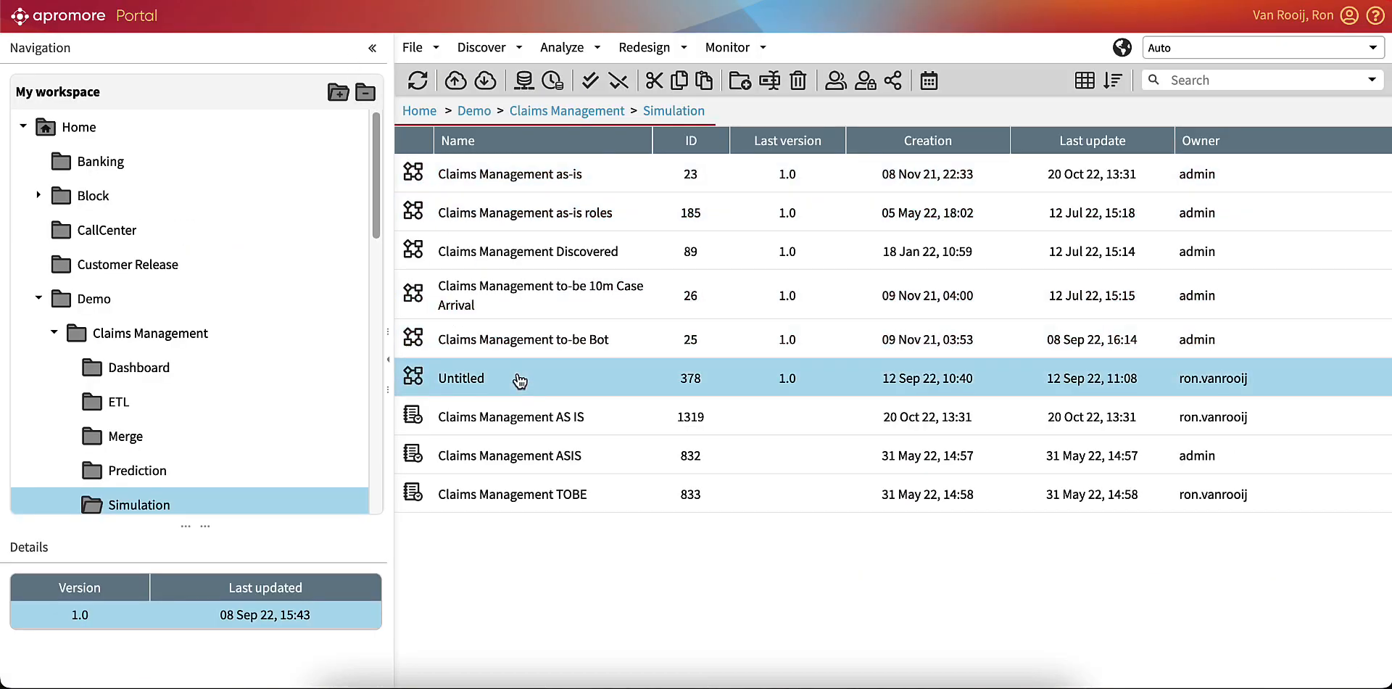
pyautogui.rightClick(541, 456)
pyautogui.moveTo(599, 437)
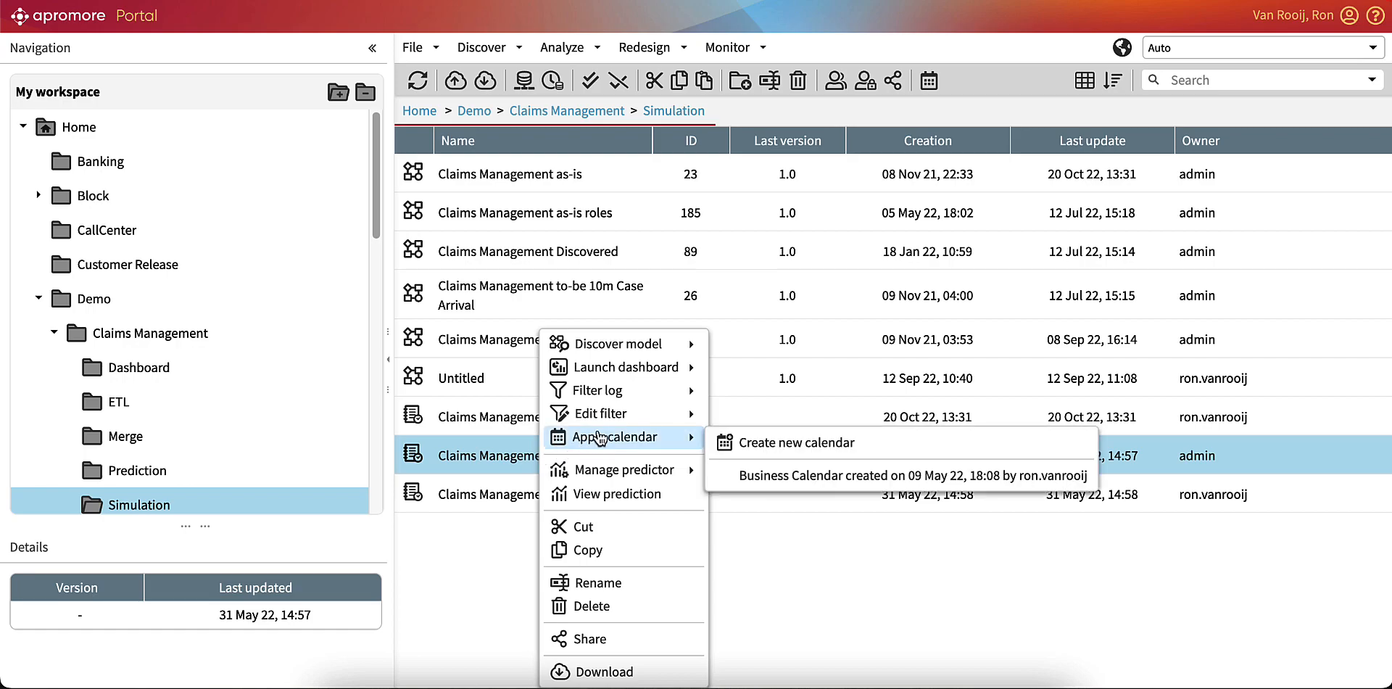
pyautogui.click(477, 467)
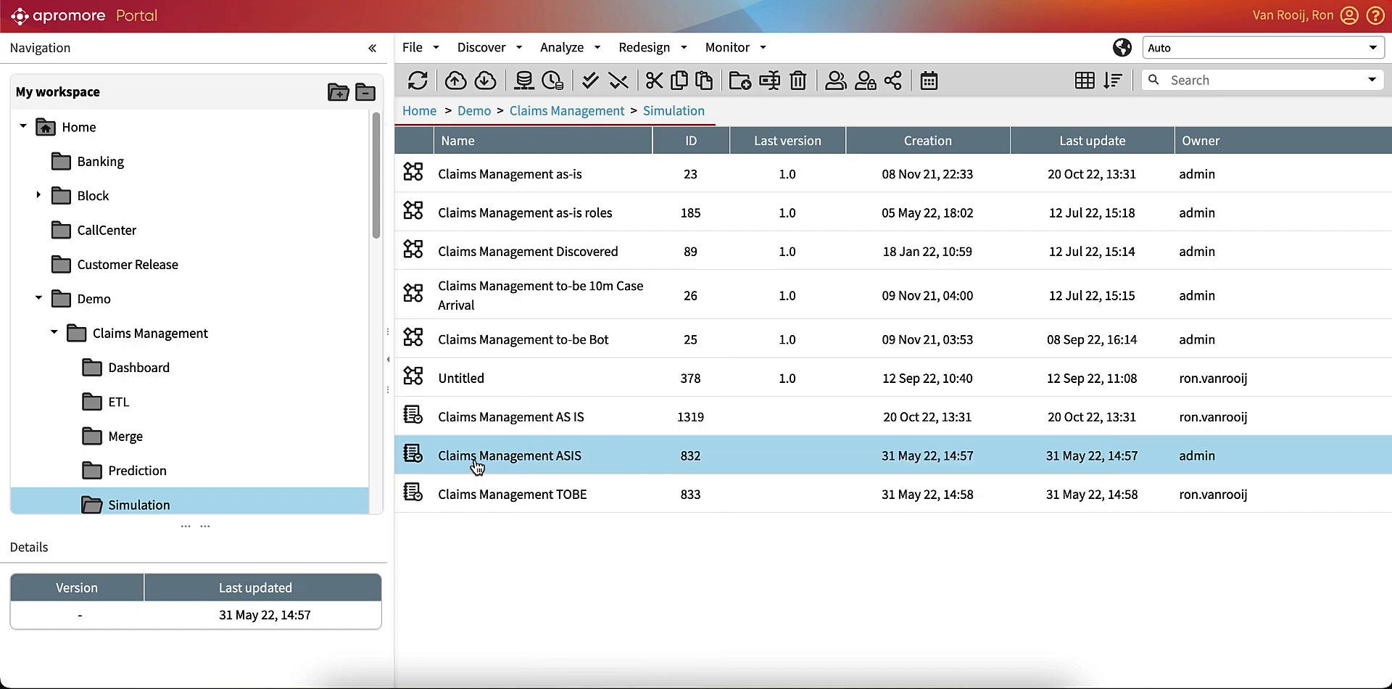
pyautogui.doubleClick(476, 464)
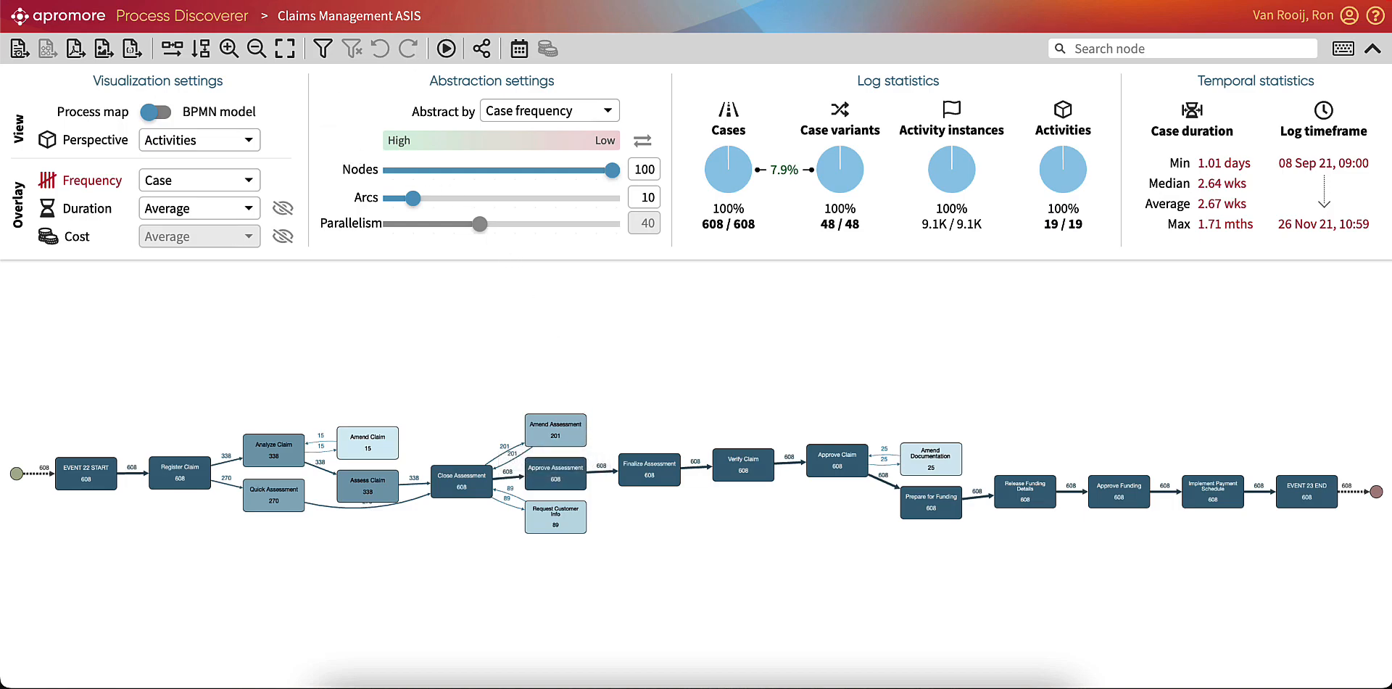
# Launch a dashboard for the Claims Management ASIS log and examine its simulation durations, waiting times, costs and resource utilization.
pyautogui.hotkey('ctrl', 'shift', 'Tab')
pyautogui.rightClick(521, 457)
pyautogui.moveTo(586, 444)
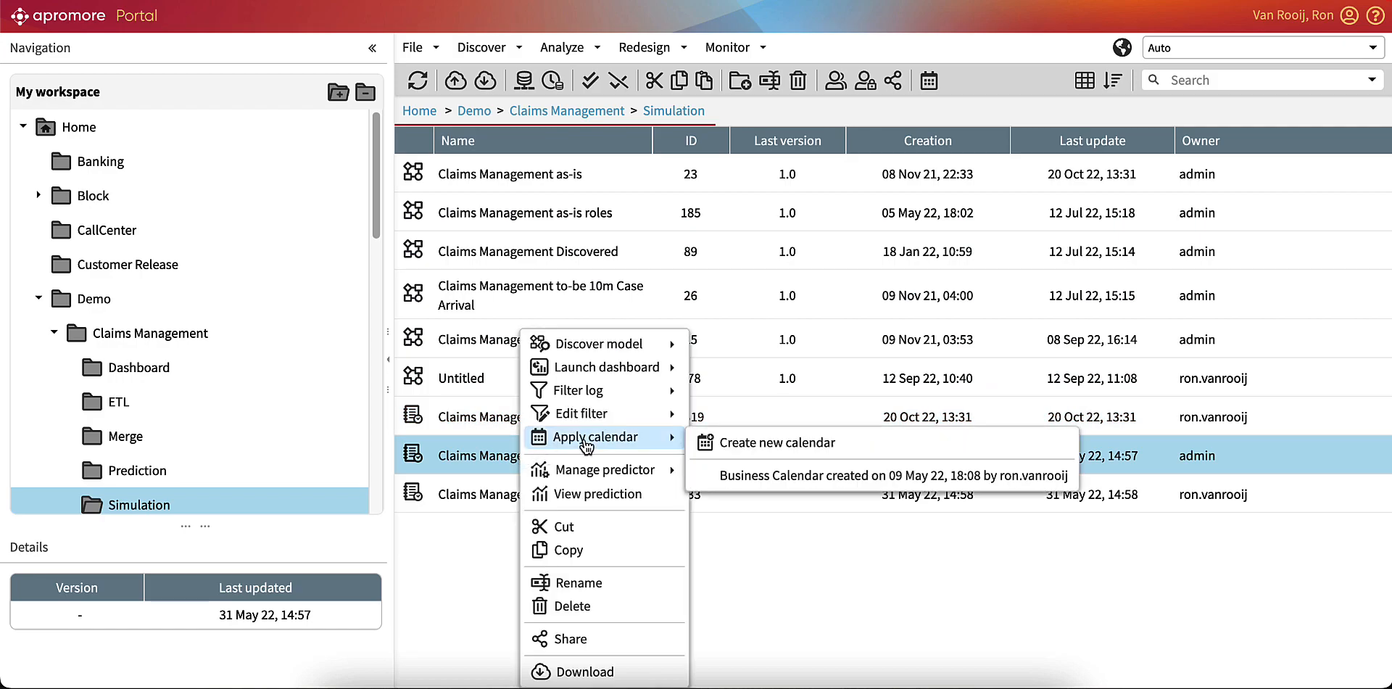
pyautogui.moveTo(612, 369)
pyautogui.click(747, 372)
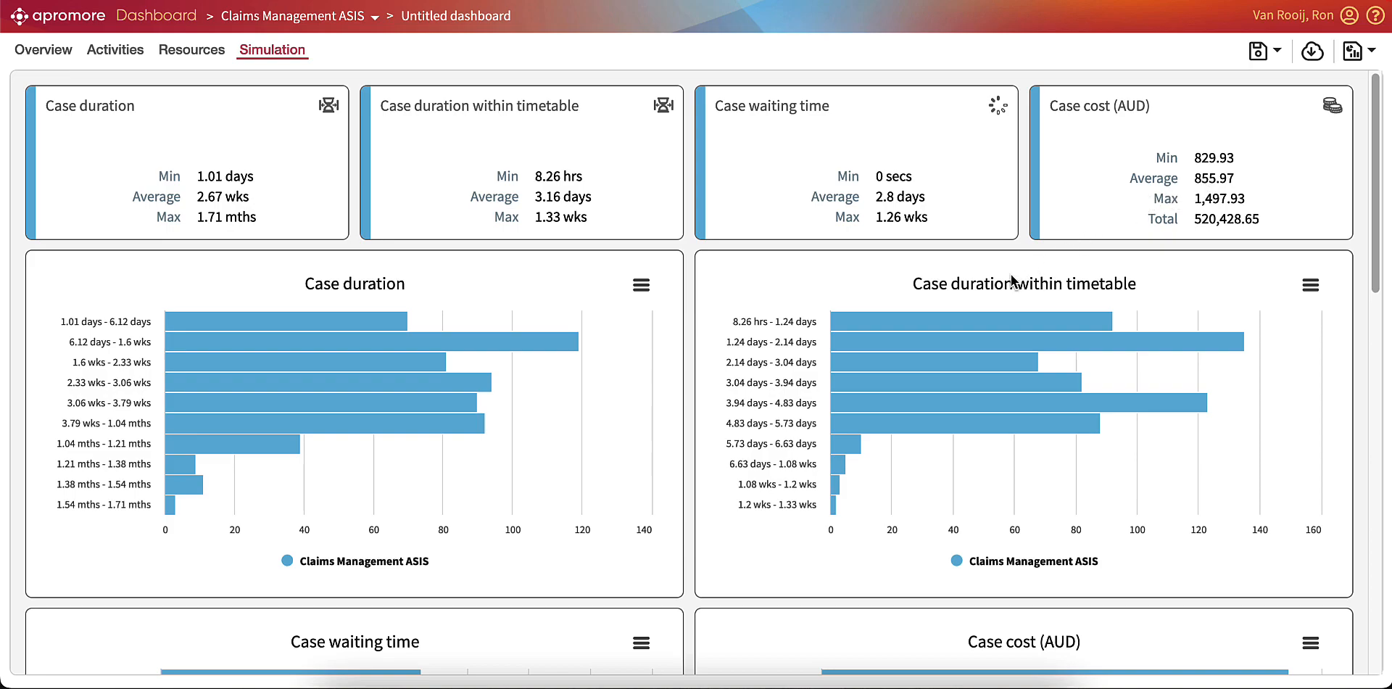
pyautogui.scroll(-10, 922, 290)
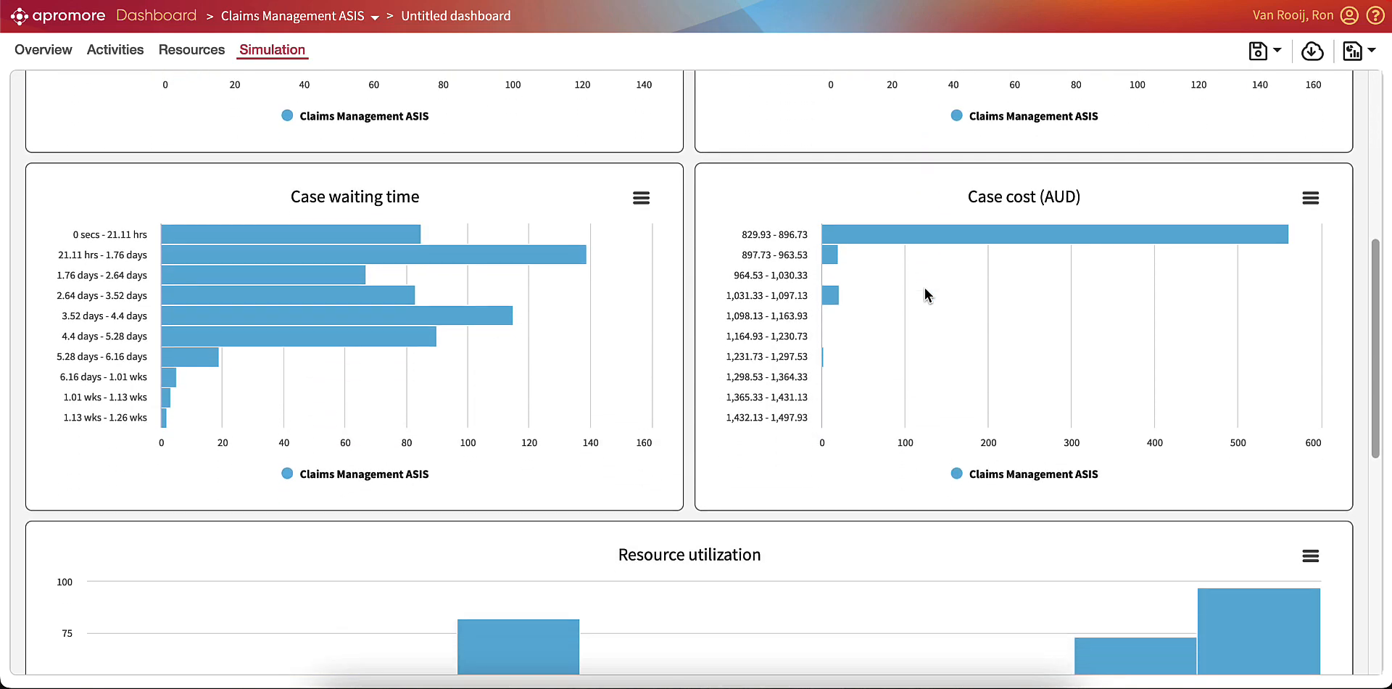
pyautogui.scroll(-1, 925, 289)
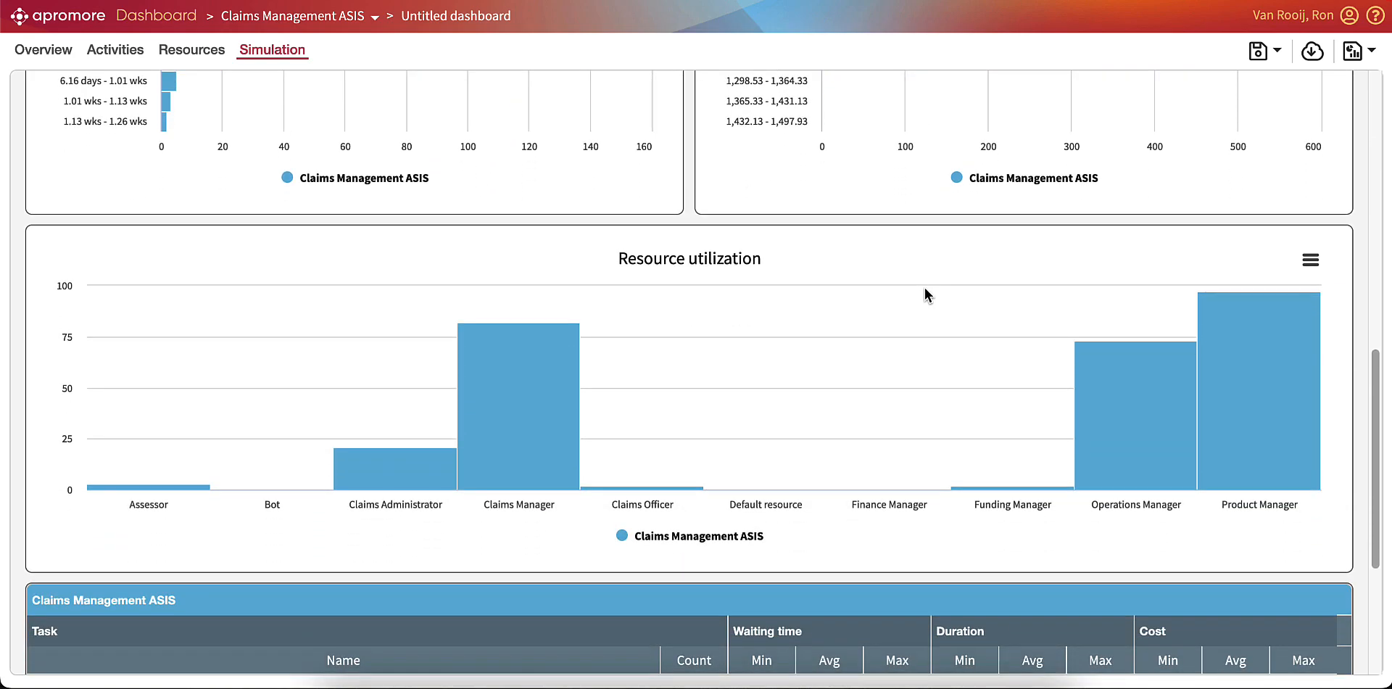
pyautogui.moveTo(1255, 358)
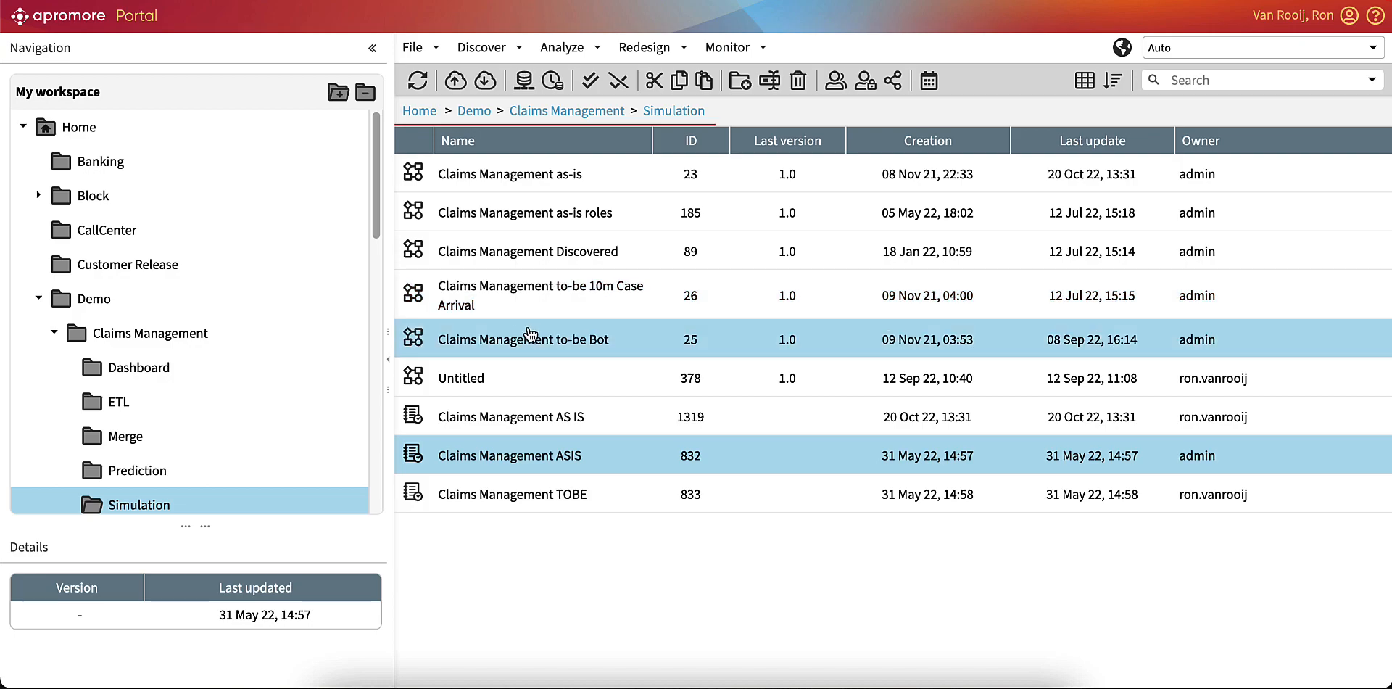
# Open the Claims Management to-be Bot model and inspect the Verification Bot task parallel to Verify Claim.
pyautogui.doubleClick(531, 335)
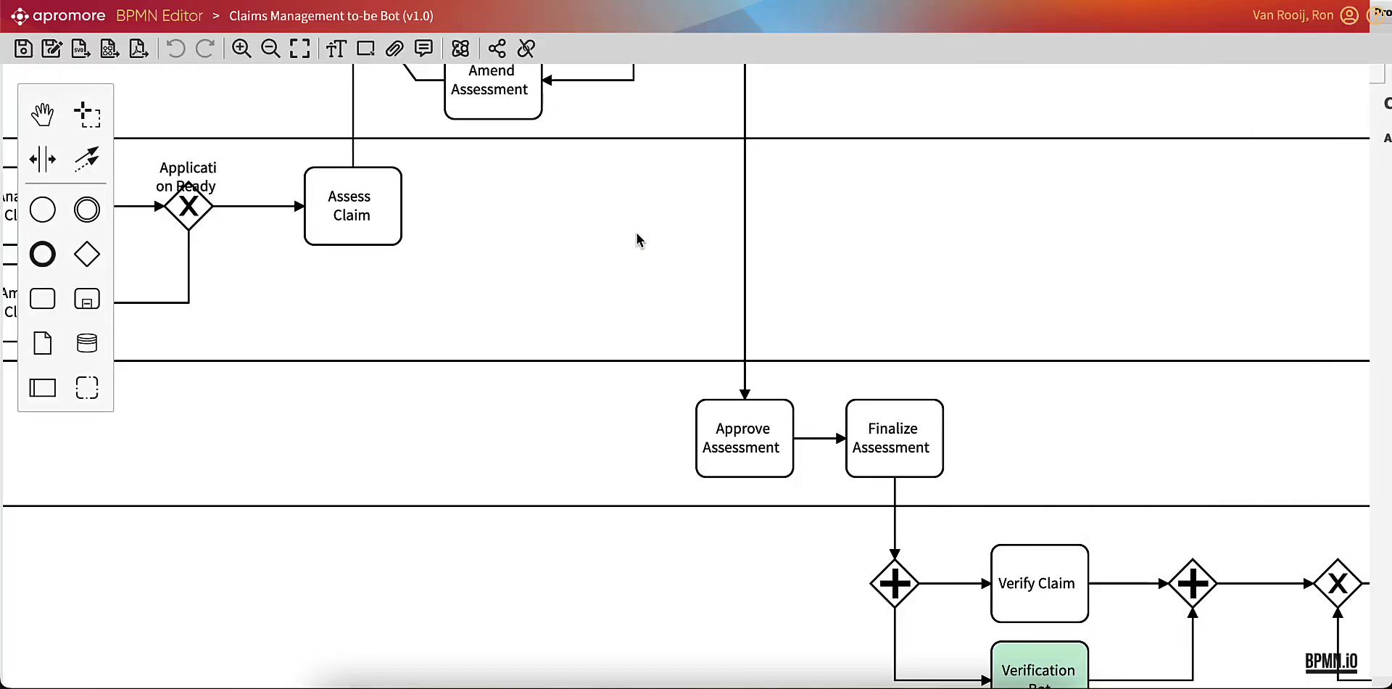
pyautogui.scroll(-2, 685, 260)
pyautogui.scroll(-3, 685, 260)
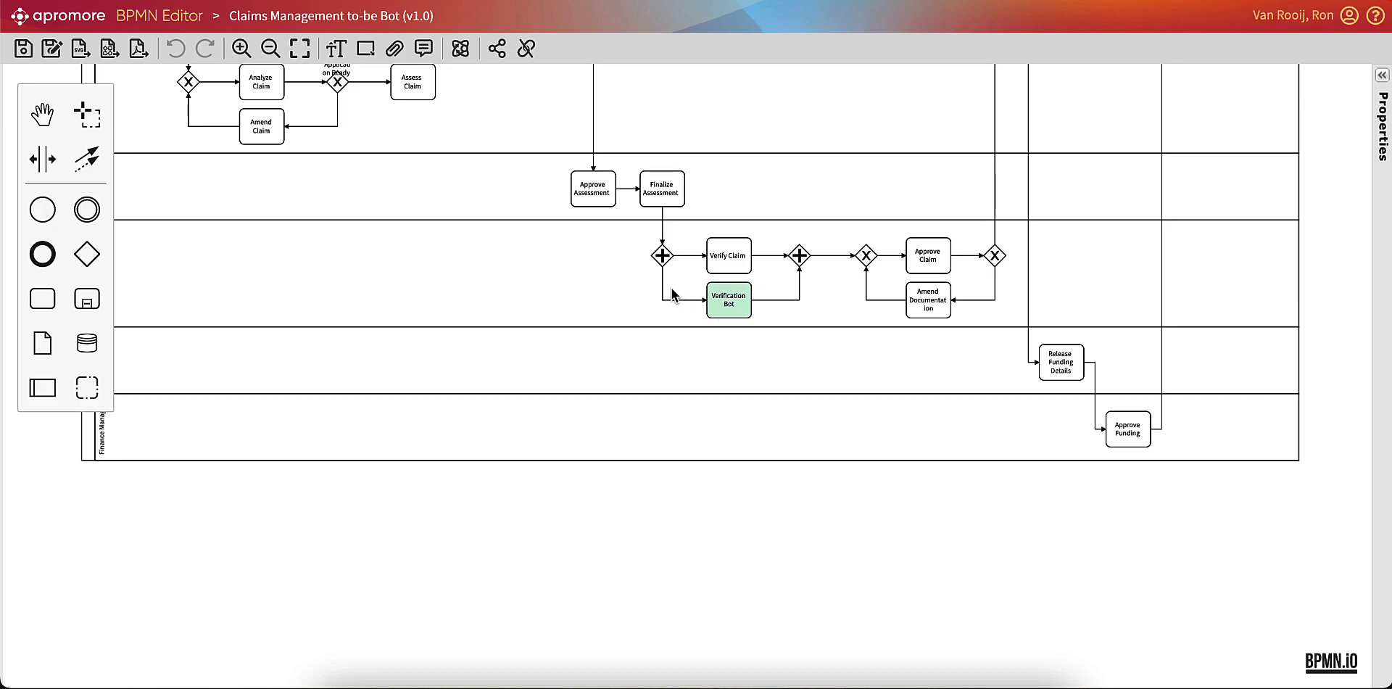
pyautogui.moveTo(636, 292); pyautogui.dragTo(672, 289)
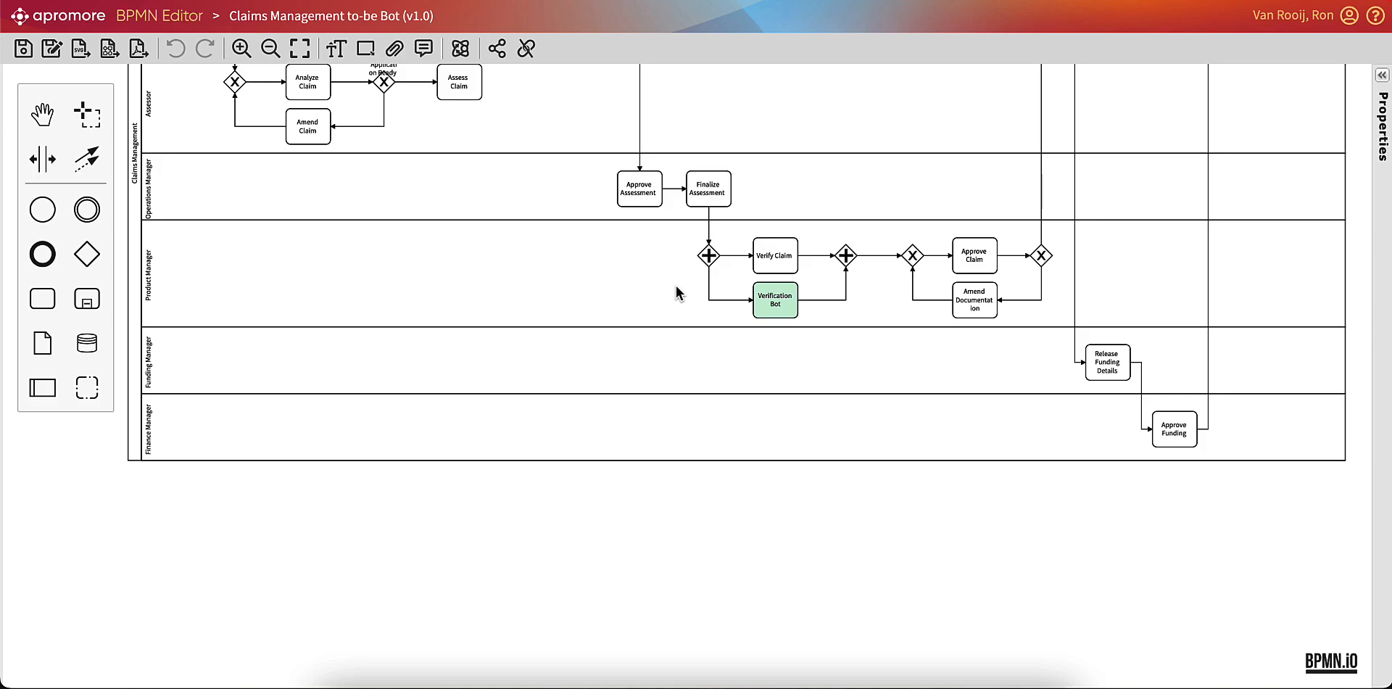
# Simulate the Claims Management to-be Bot model and save the generated log as Claims Management TO BE.
pyautogui.click(460, 49)
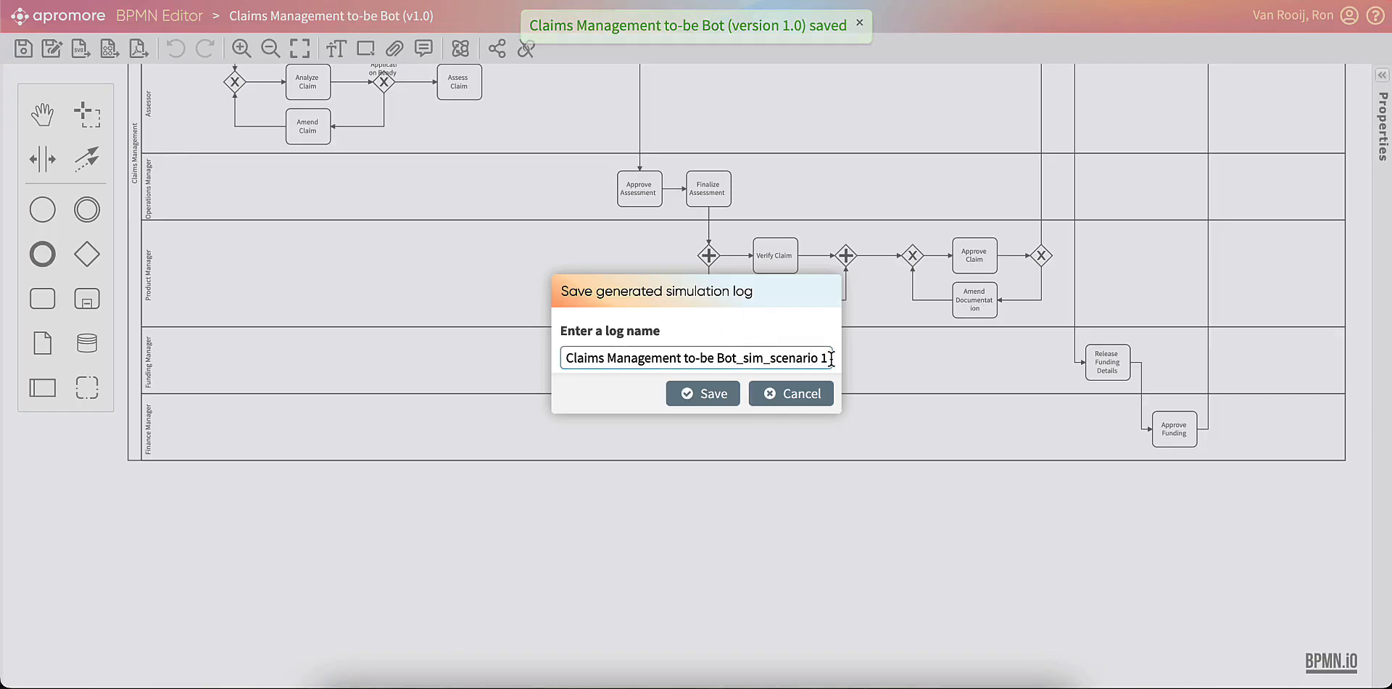
pyautogui.moveTo(829, 357); pyautogui.dragTo(684, 356)
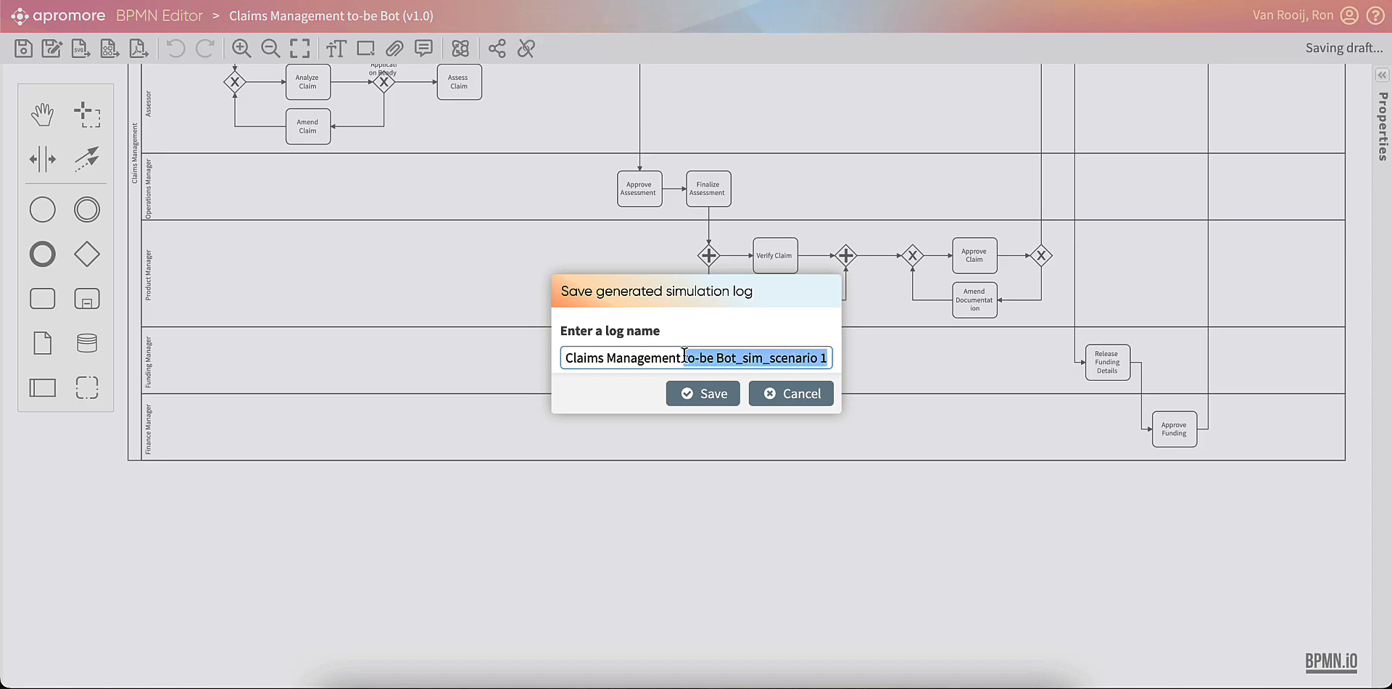
pyautogui.write('TO BE')
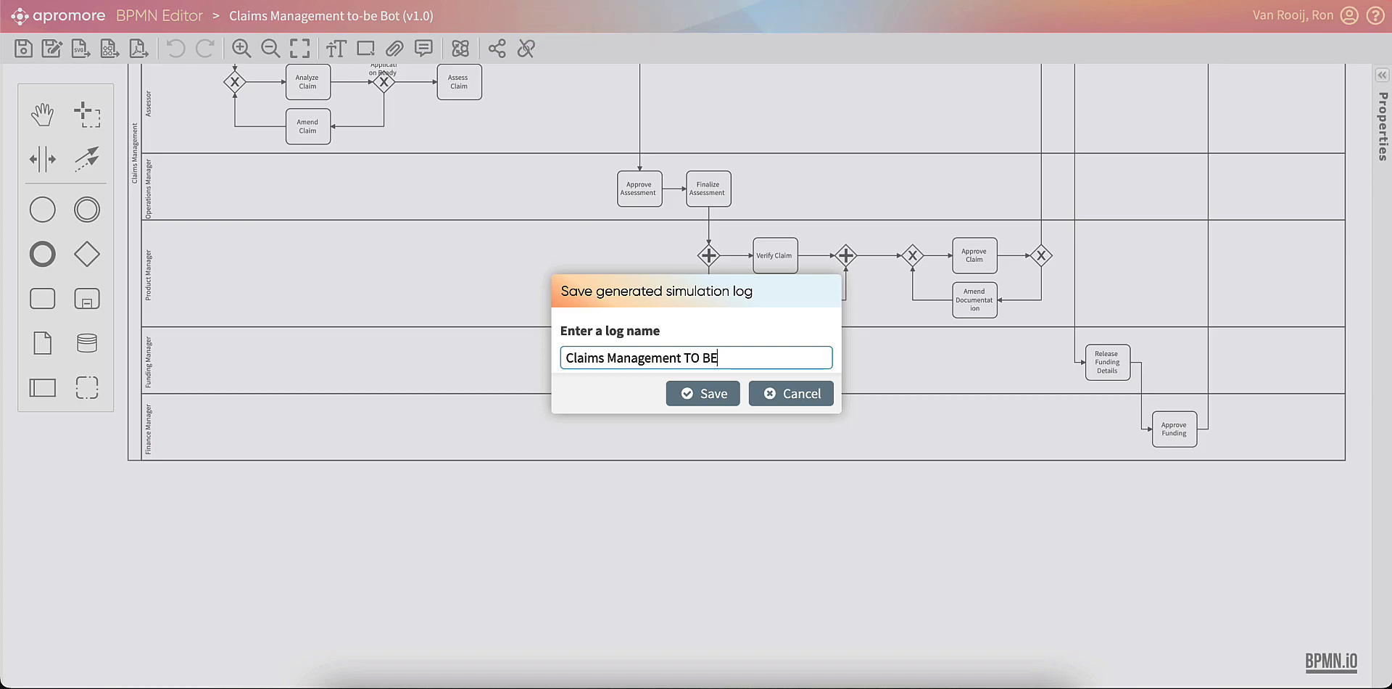
pyautogui.click(689, 393)
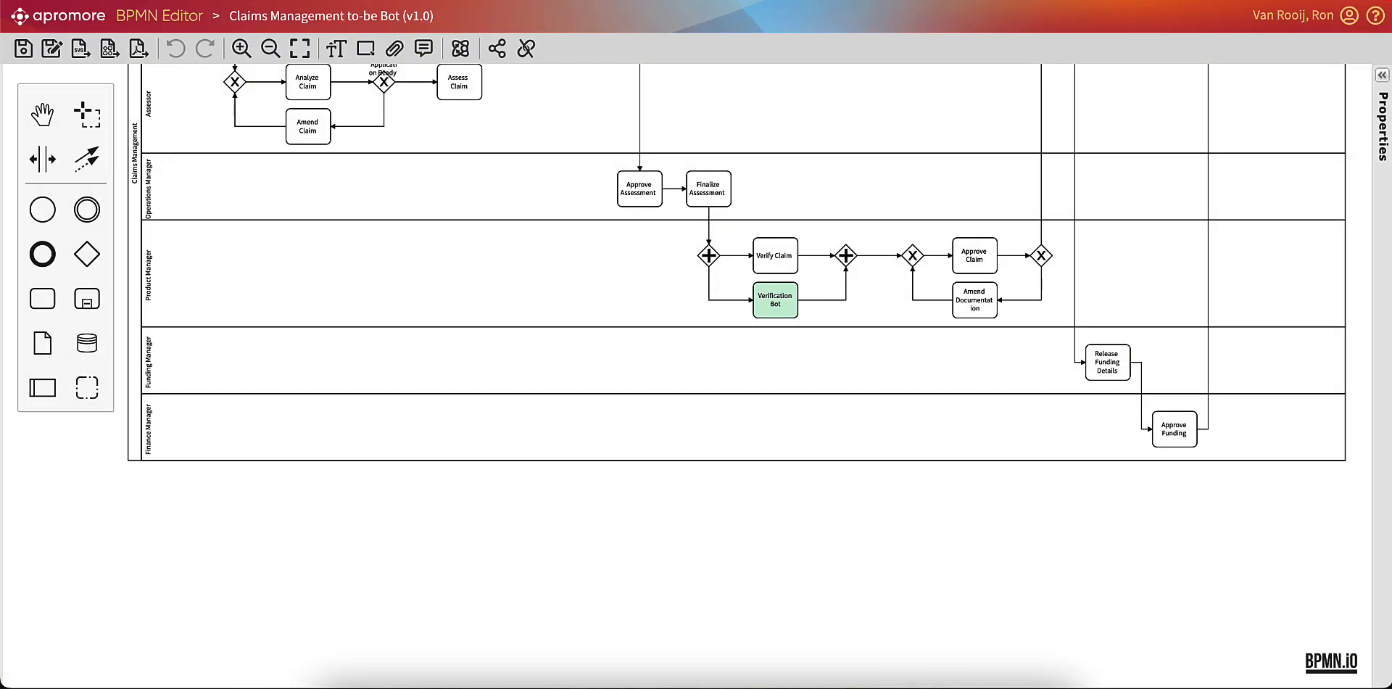
# Launch a dashboard comparing the Claims Management ASIS and Claims Management TOBE logs from the Portal's Simulation folder.
pyautogui.hotkey('ctrl', 'shift', 'Tab')
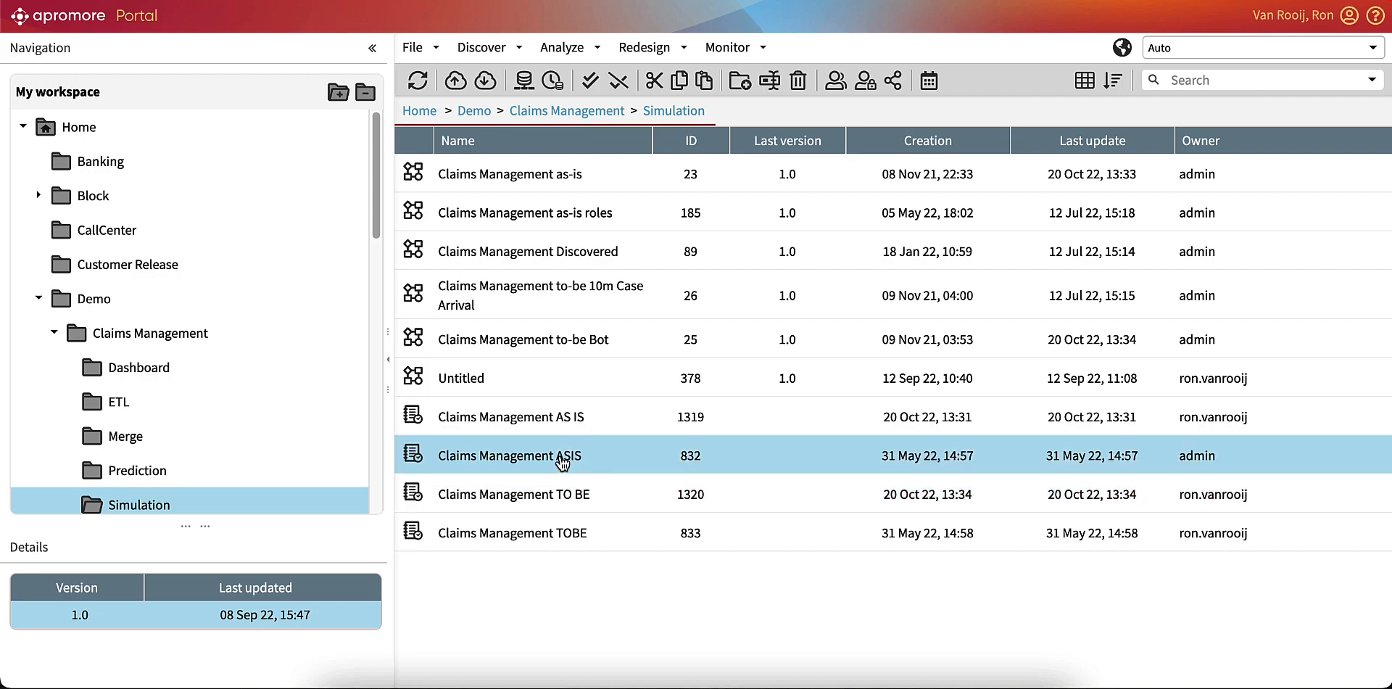
pyautogui.click(563, 460)
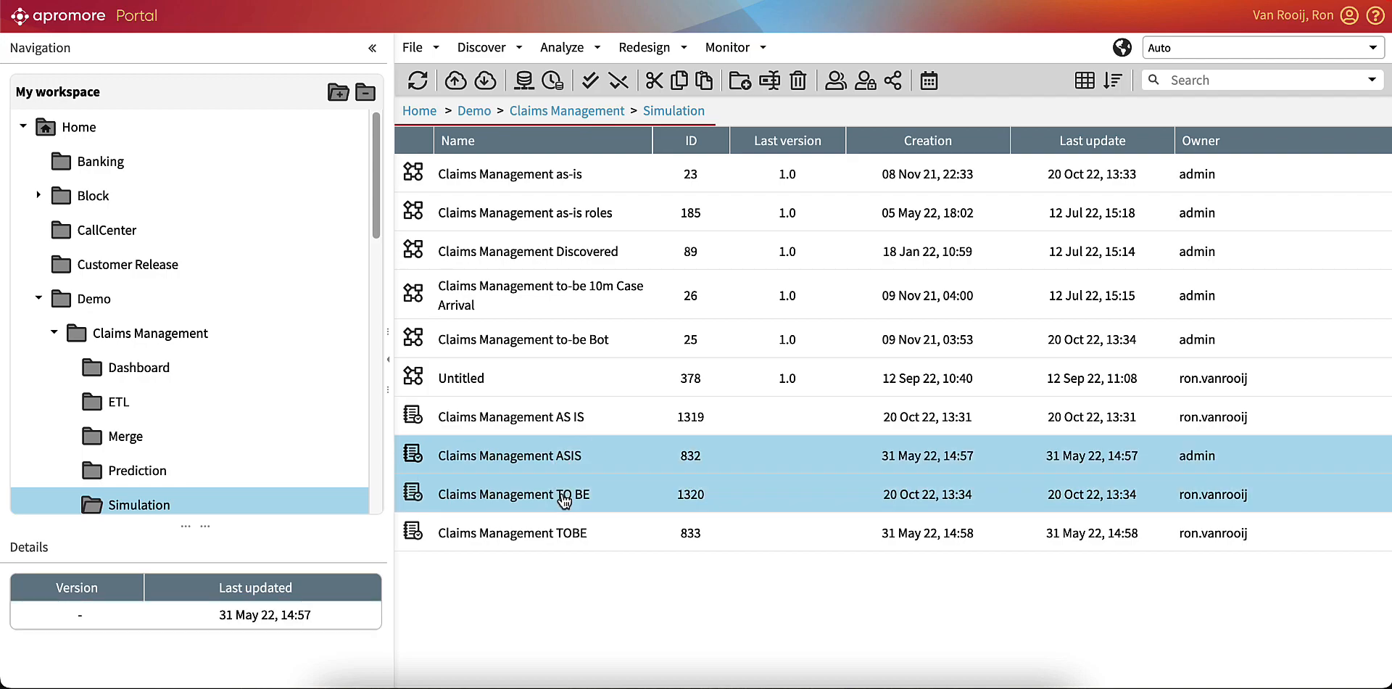
pyautogui.keyDown('ctrl'); pyautogui.click(557, 537); pyautogui.keyUp('ctrl')
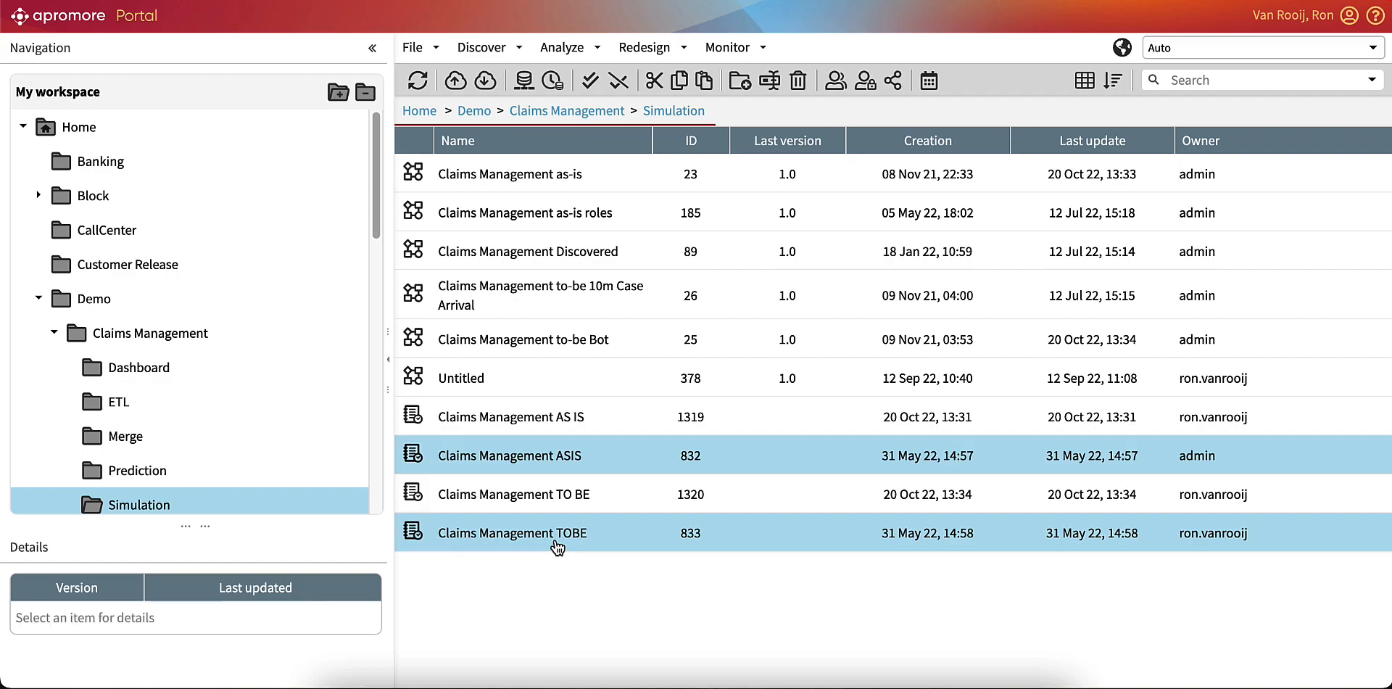
pyautogui.rightClick(558, 537)
pyautogui.click(608, 553)
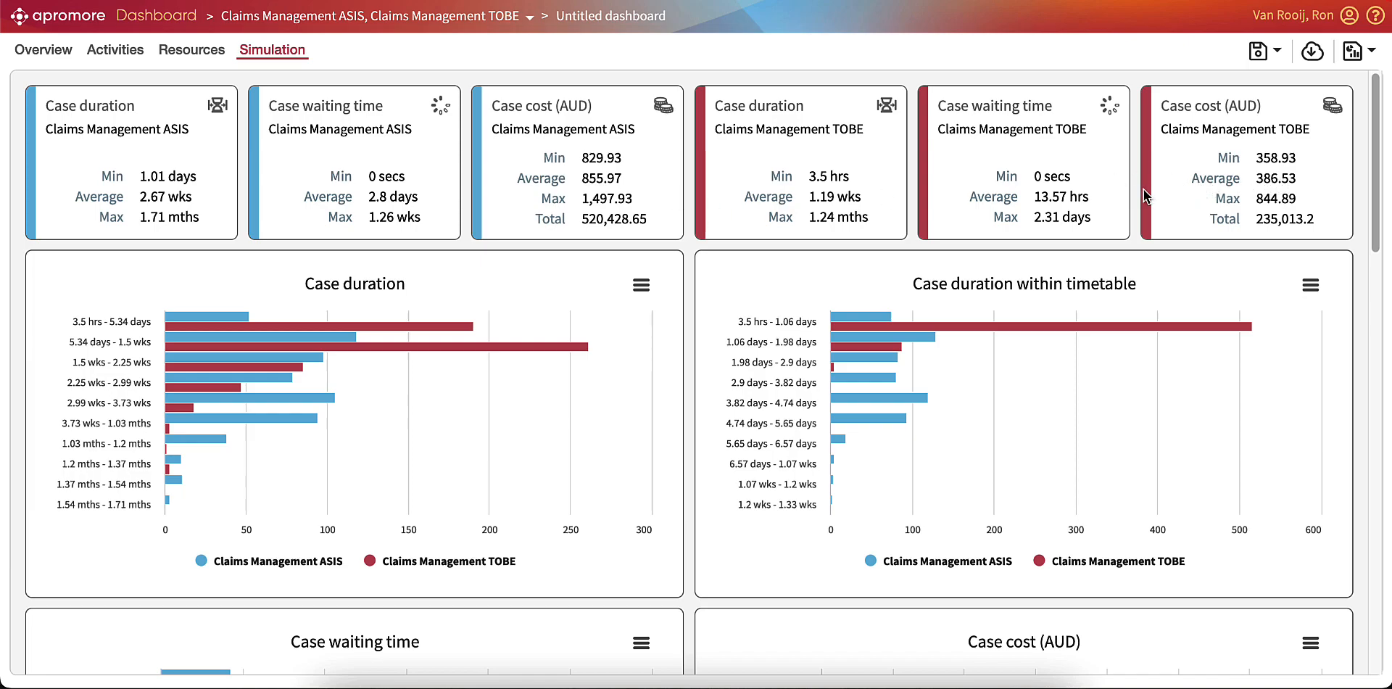
# Compare ASIS and TOBE resource utilization for the Product Manager, Operations Manager and Claims Manager in the simulation dashboard.
pyautogui.scroll(-10, 1143, 189)
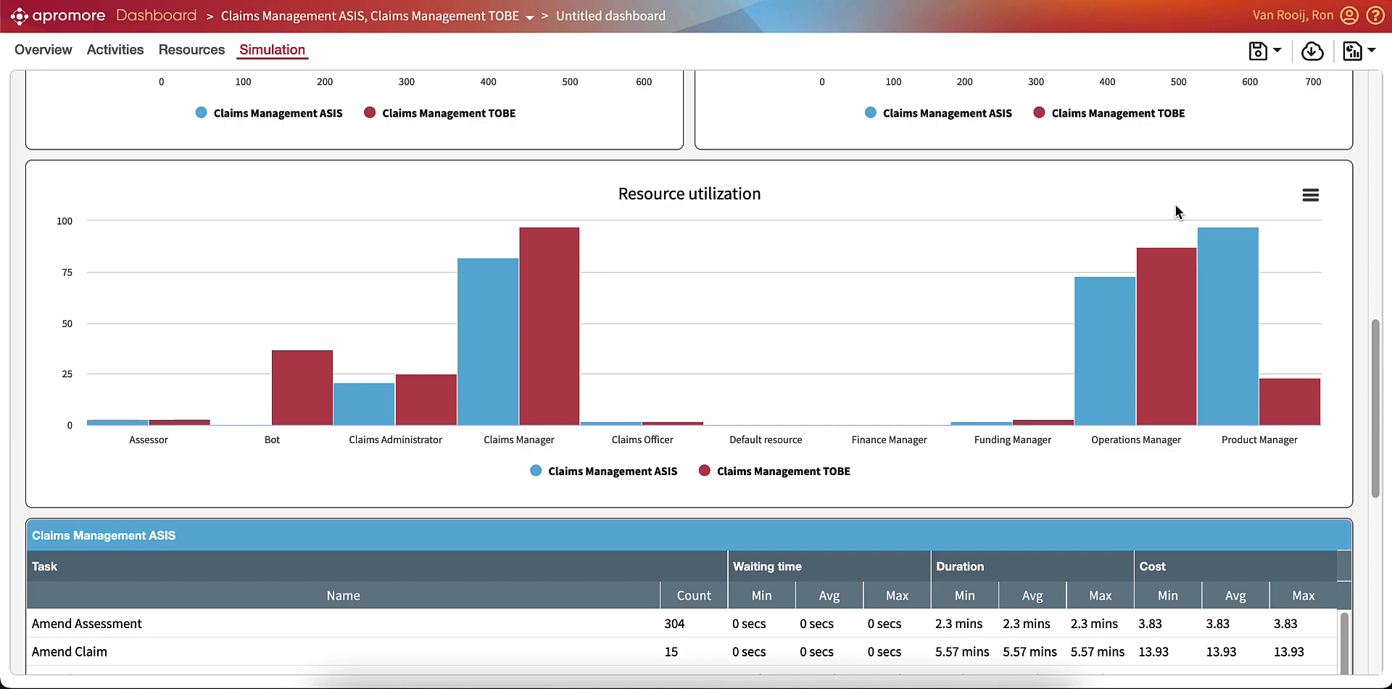
pyautogui.moveTo(1247, 287)
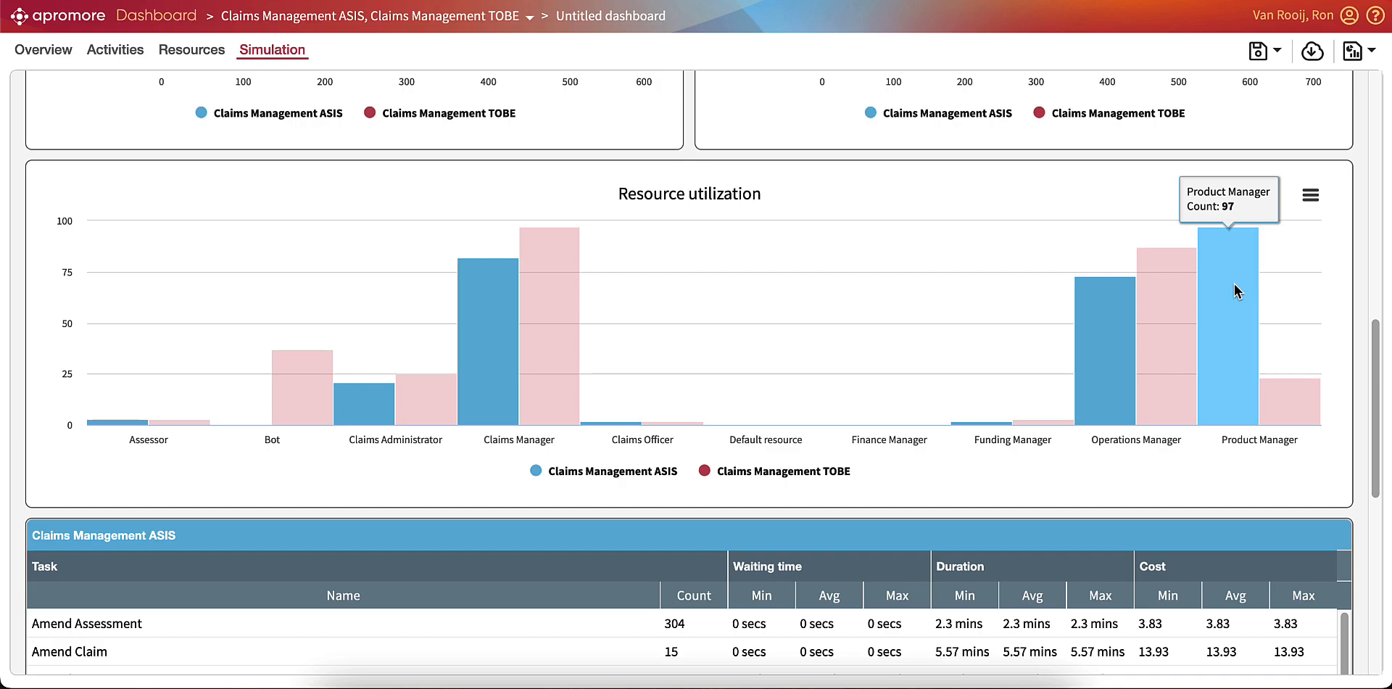
pyautogui.moveTo(1297, 412)
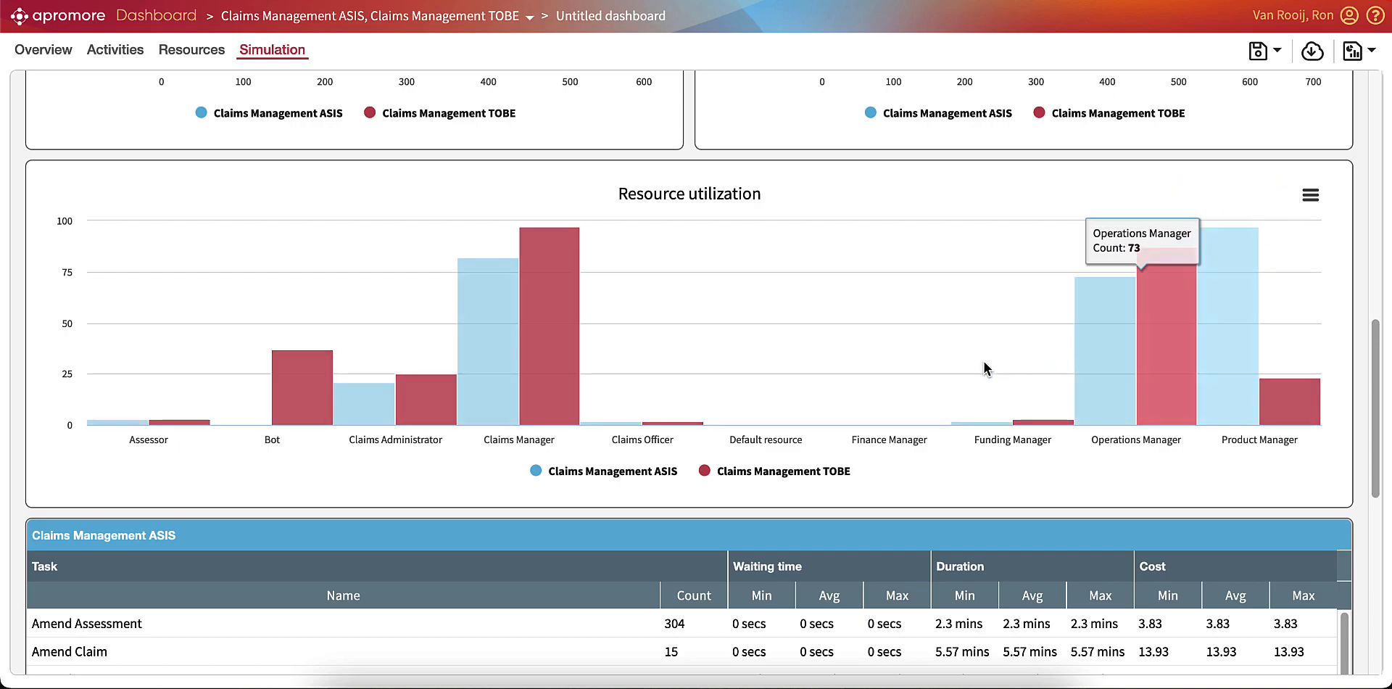
pyautogui.moveTo(487, 359)
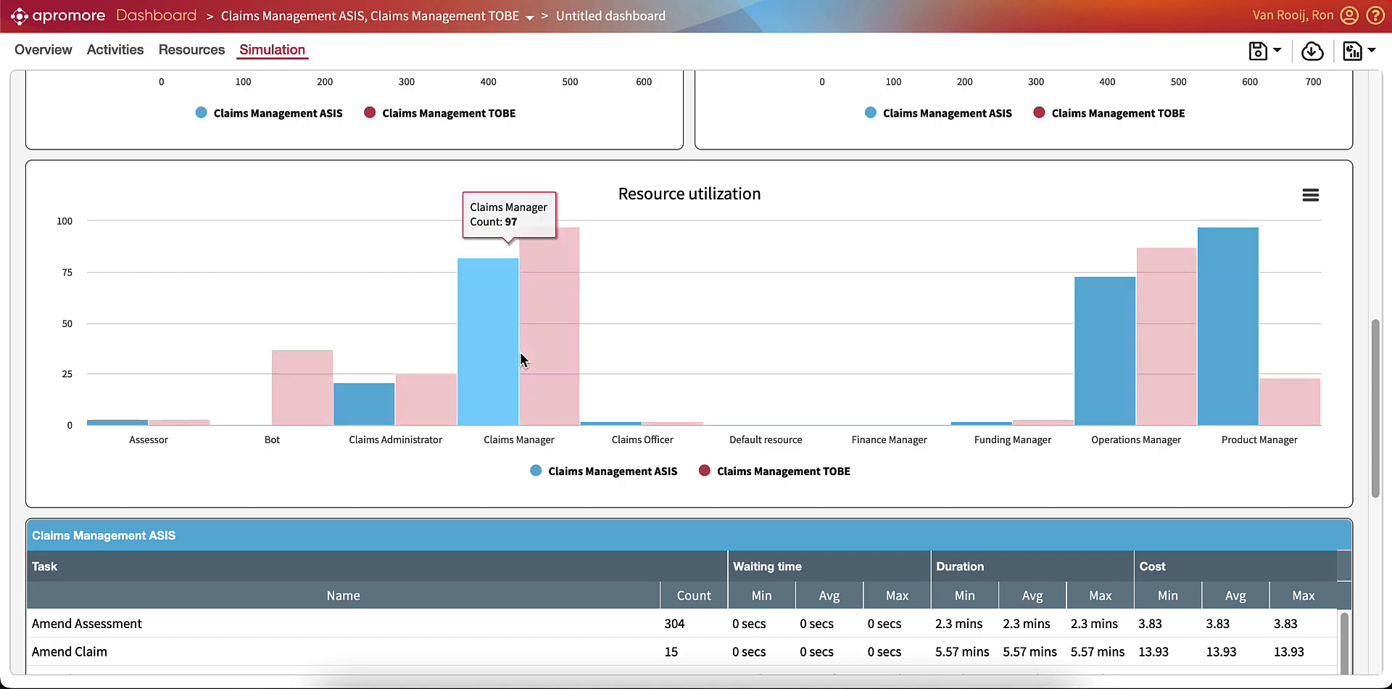
pyautogui.moveTo(544, 352)
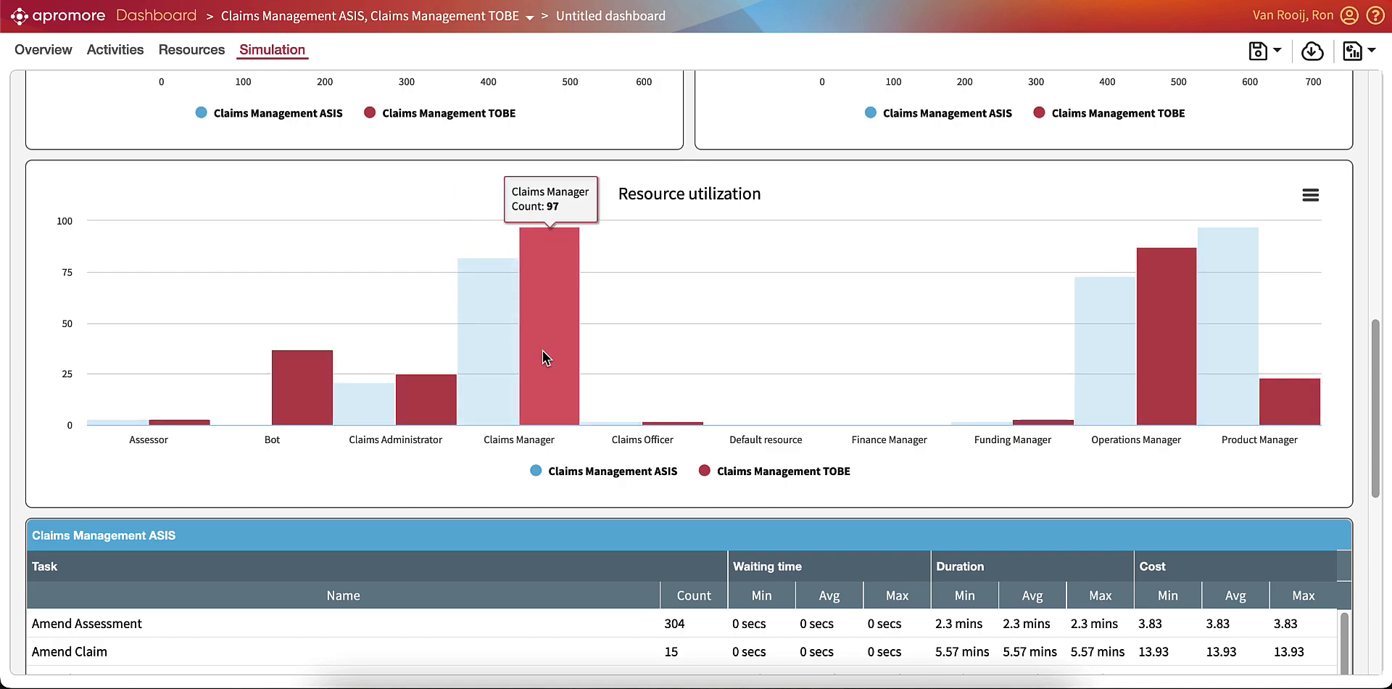